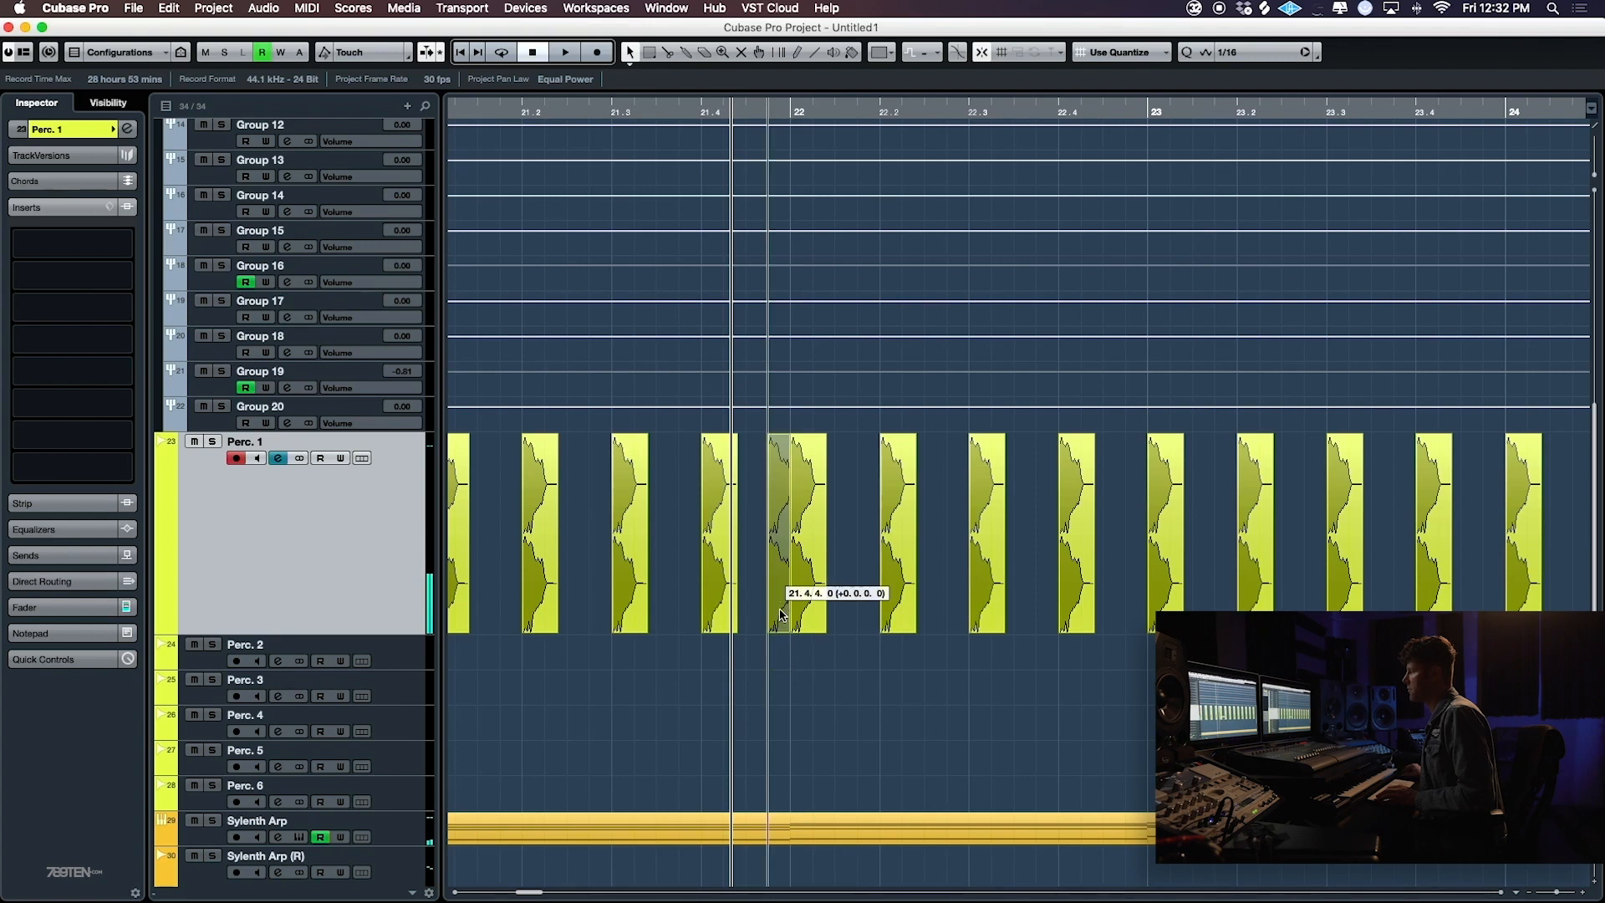
- Start playback and place a copy of the extra off-beat clap just before bar 26 on the Perc. 1 track
{"action": "key", "text": "space"}
{"action": "key", "text": "g"}
{"action": "key", "text": "g"}
{"action": "key", "text": "g"}
{"action": "key", "text": "g"}
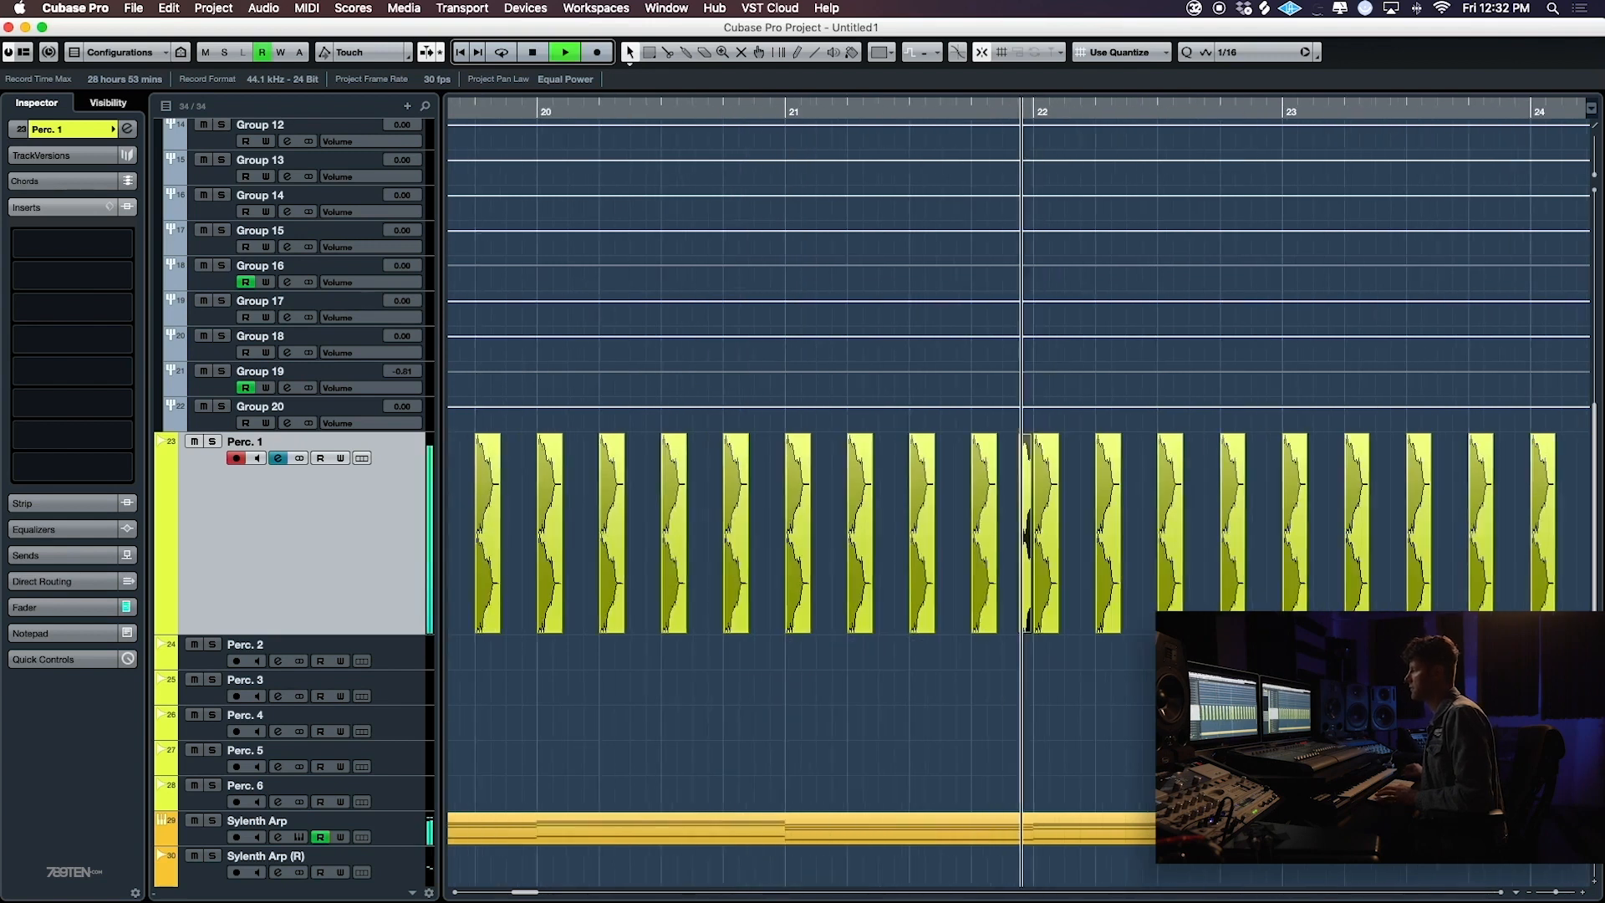
{"action": "scroll", "coordinate": [1284, 541], "scroll_direction": "down", "scroll_amount": 5}
{"action": "scroll", "coordinate": [1284, 540], "scroll_direction": "right", "scroll_amount": 5}
{"action": "left_click_drag", "start_coordinate": [1283, 449], "coordinate": [1306, 449]}
{"action": "key", "text": "g"}
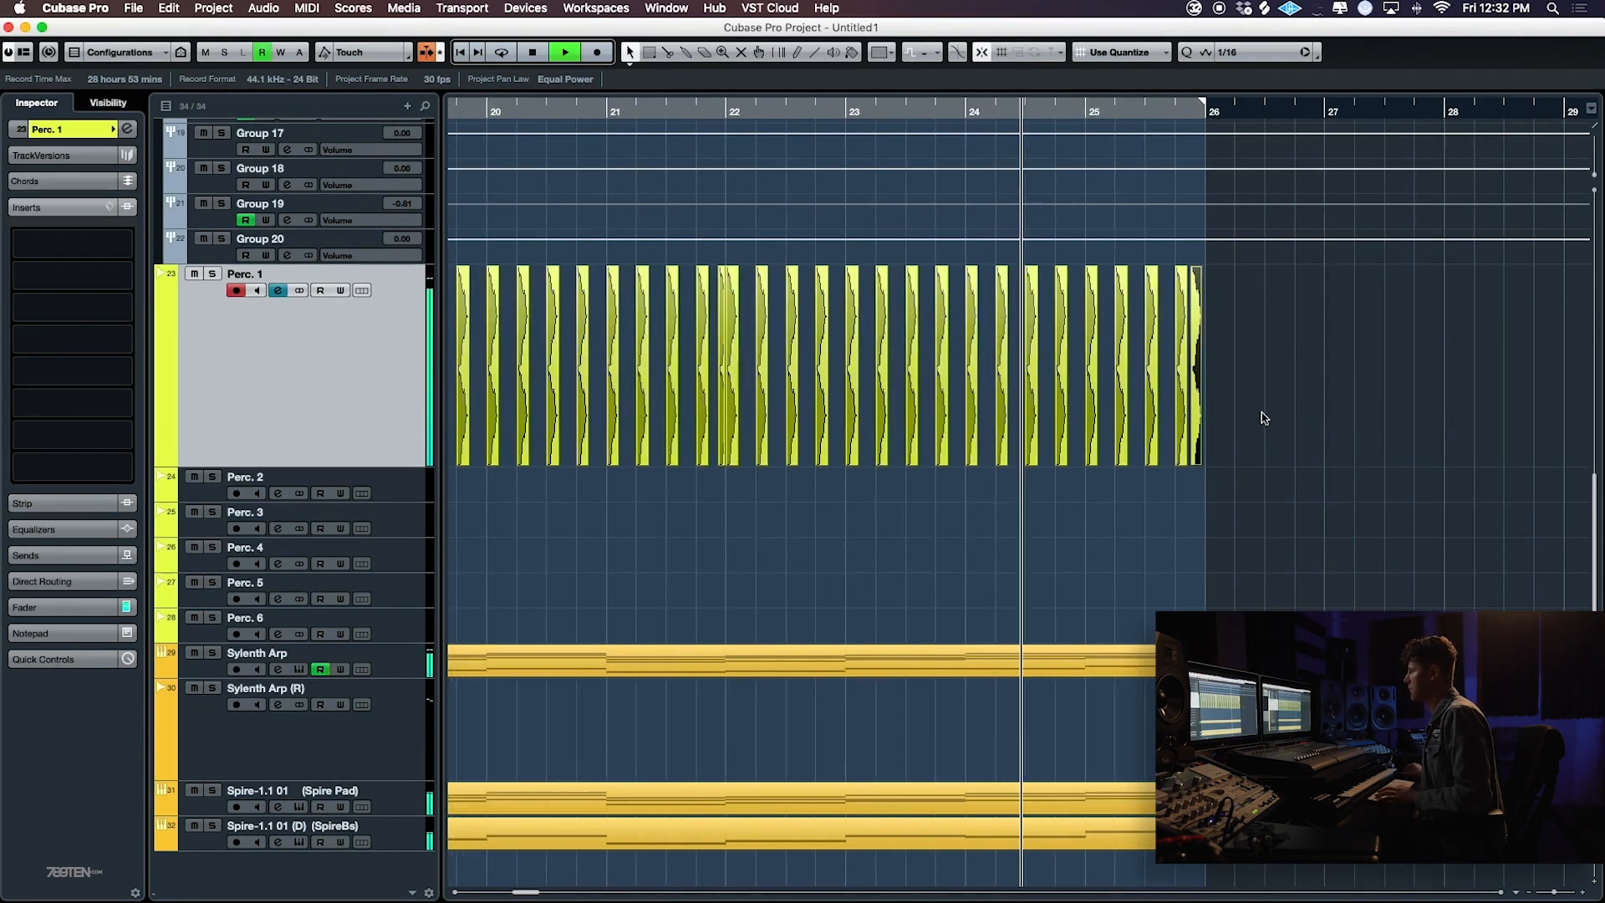
{"action": "key", "text": "g"}
- Loop playback over bars 18 to 26 and lower the faders of tracks Perc. 1 through Perc. 6 together to -7.48 dB
{"action": "left_click", "coordinate": [402, 631], "text": "shift"}
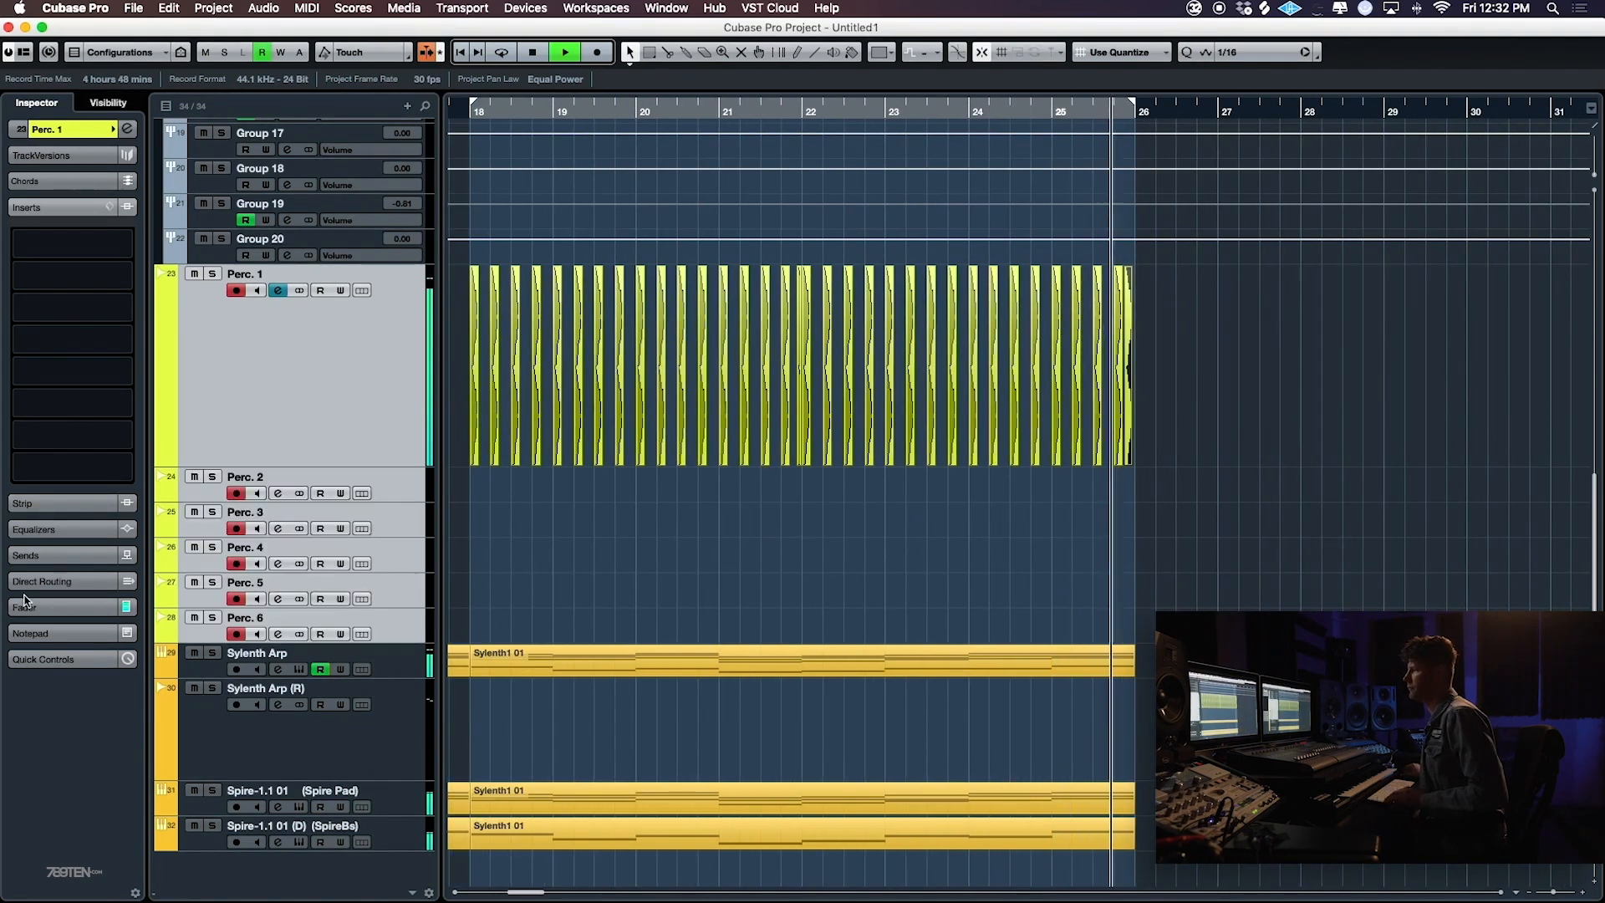
{"action": "left_click", "coordinate": [34, 607]}
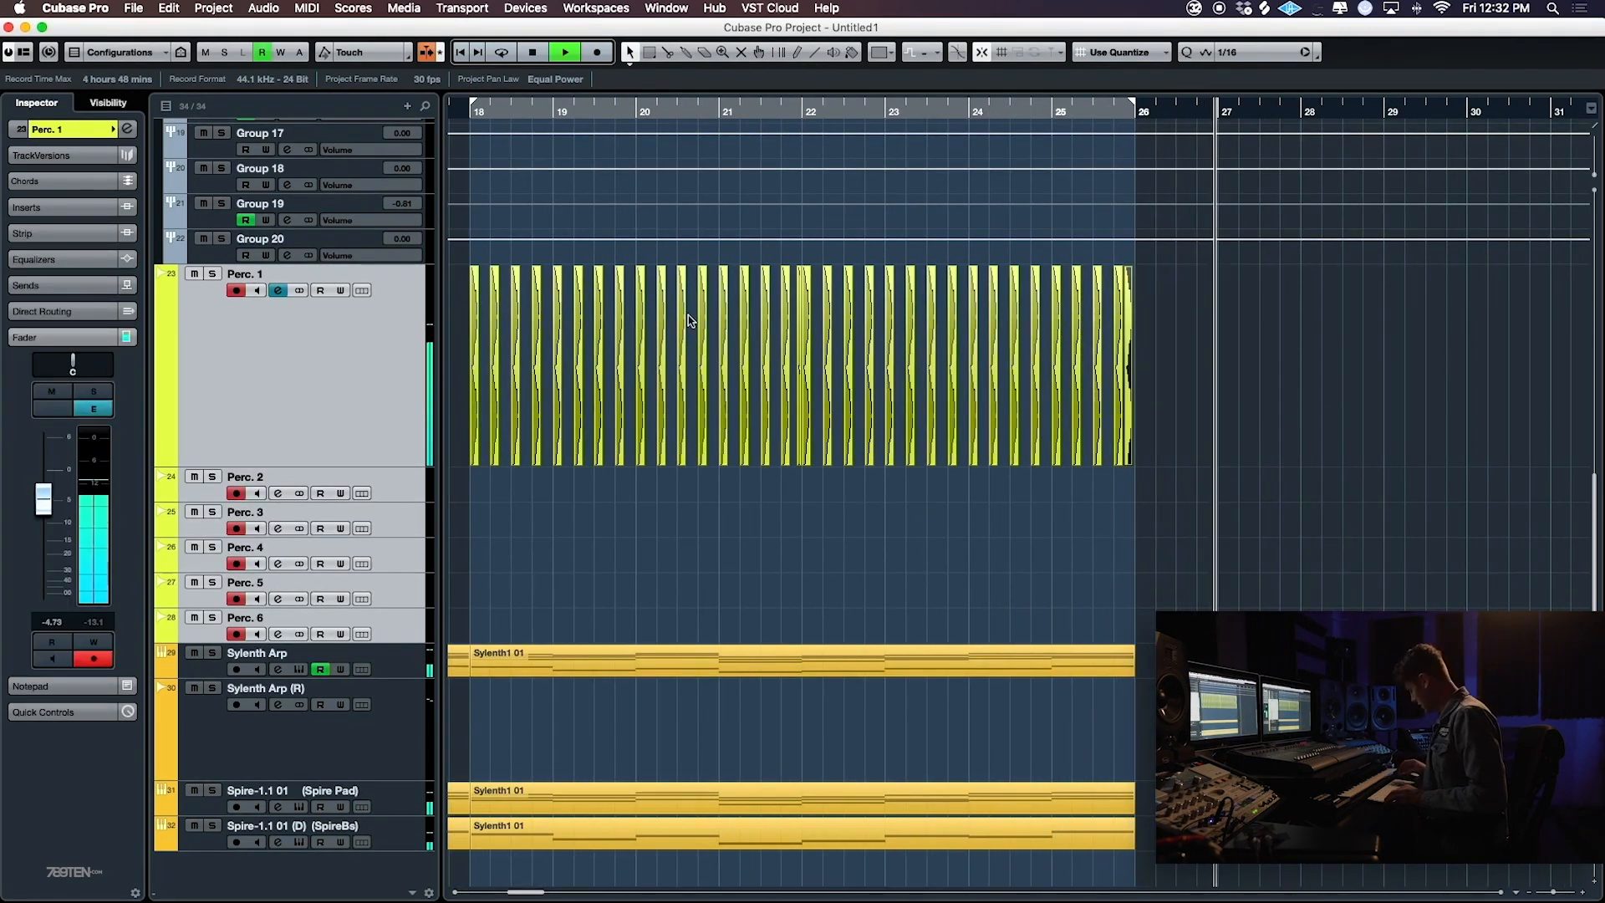
{"action": "key", "text": "KP_1"}
{"action": "key", "text": "F2"}
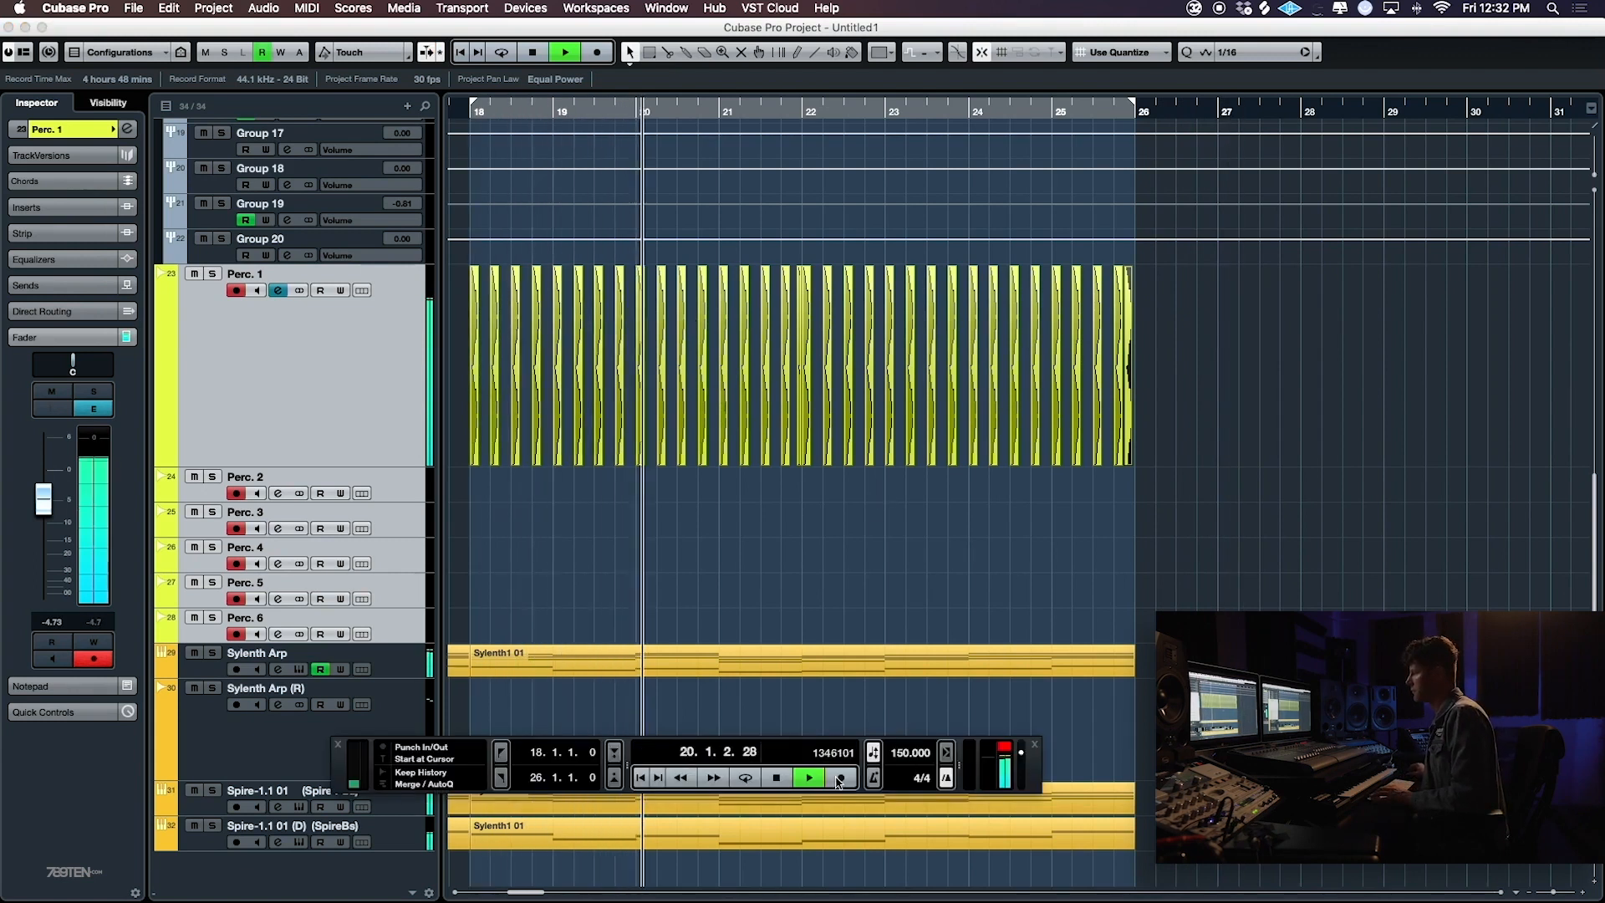
{"action": "key", "text": "KP_Divide"}
{"action": "left_click_drag", "start_coordinate": [47, 514], "coordinate": [47, 524]}
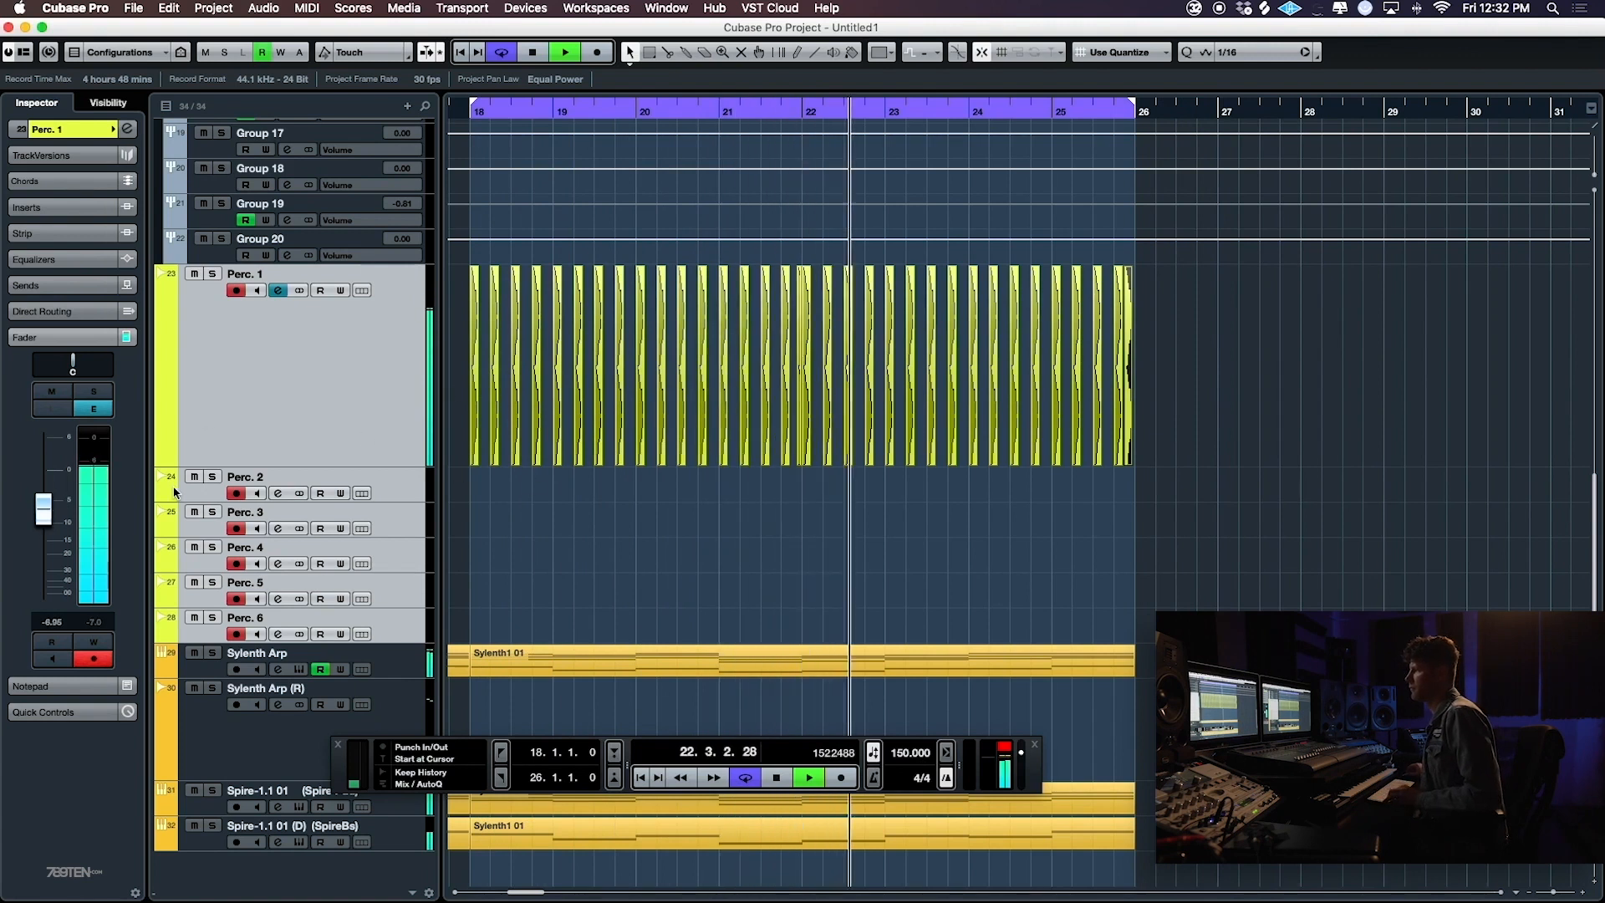
- Route the output of the selected Perc. 1 to Perc. 6 tracks to the Percussion In group
{"action": "scroll", "coordinate": [347, 412], "scroll_direction": "up", "scroll_amount": 10}
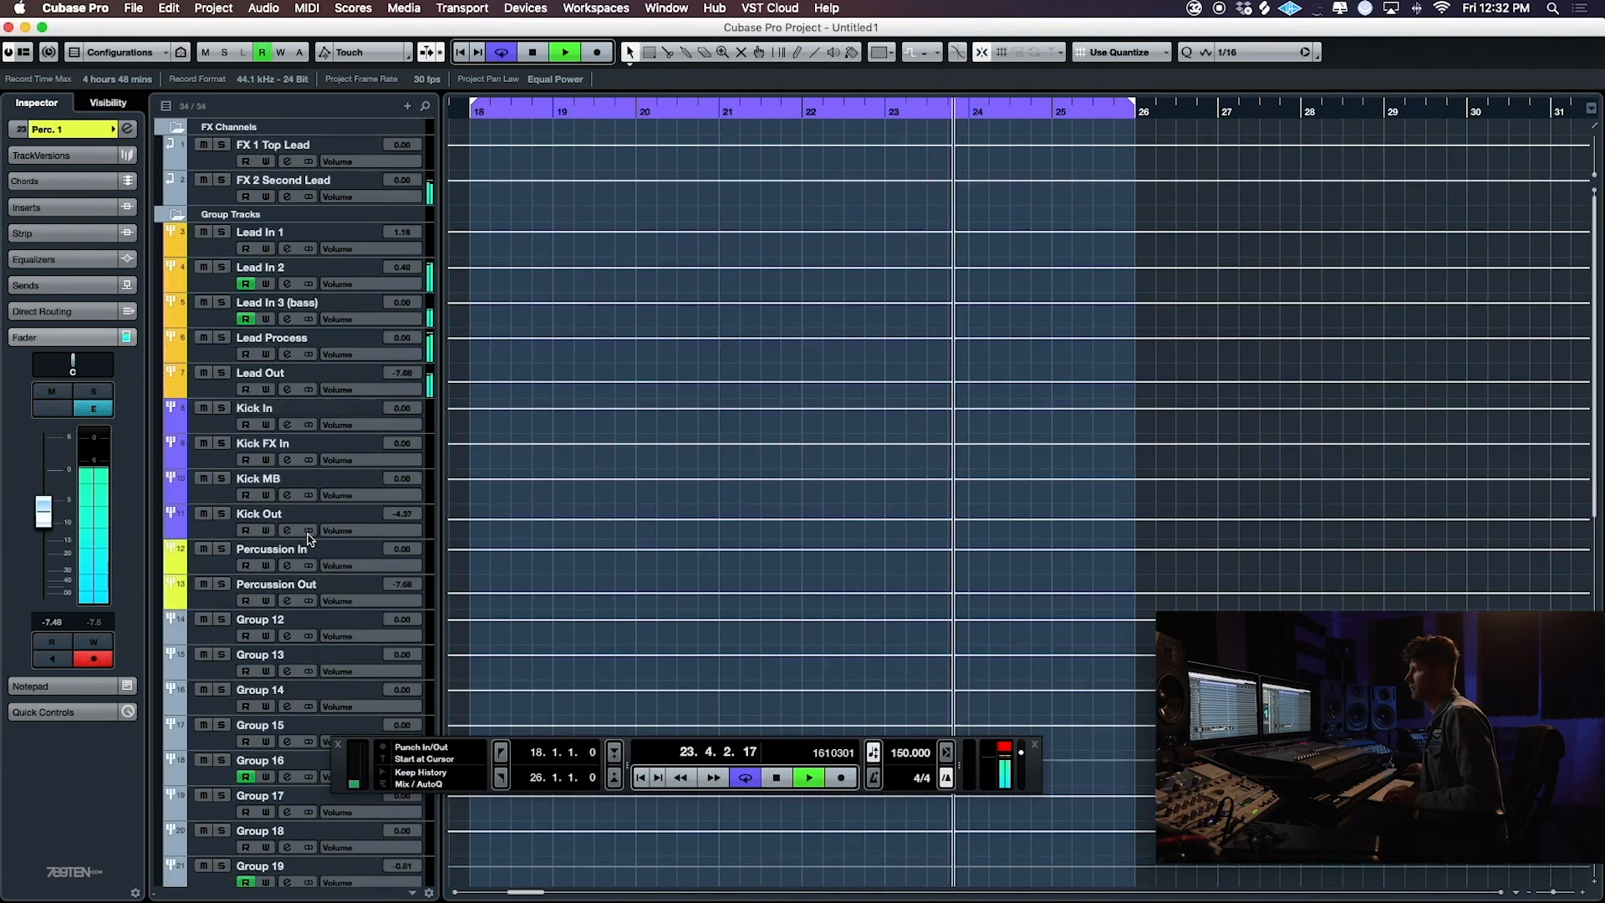
{"action": "left_click", "coordinate": [67, 129]}
{"action": "left_click", "coordinate": [50, 290]}
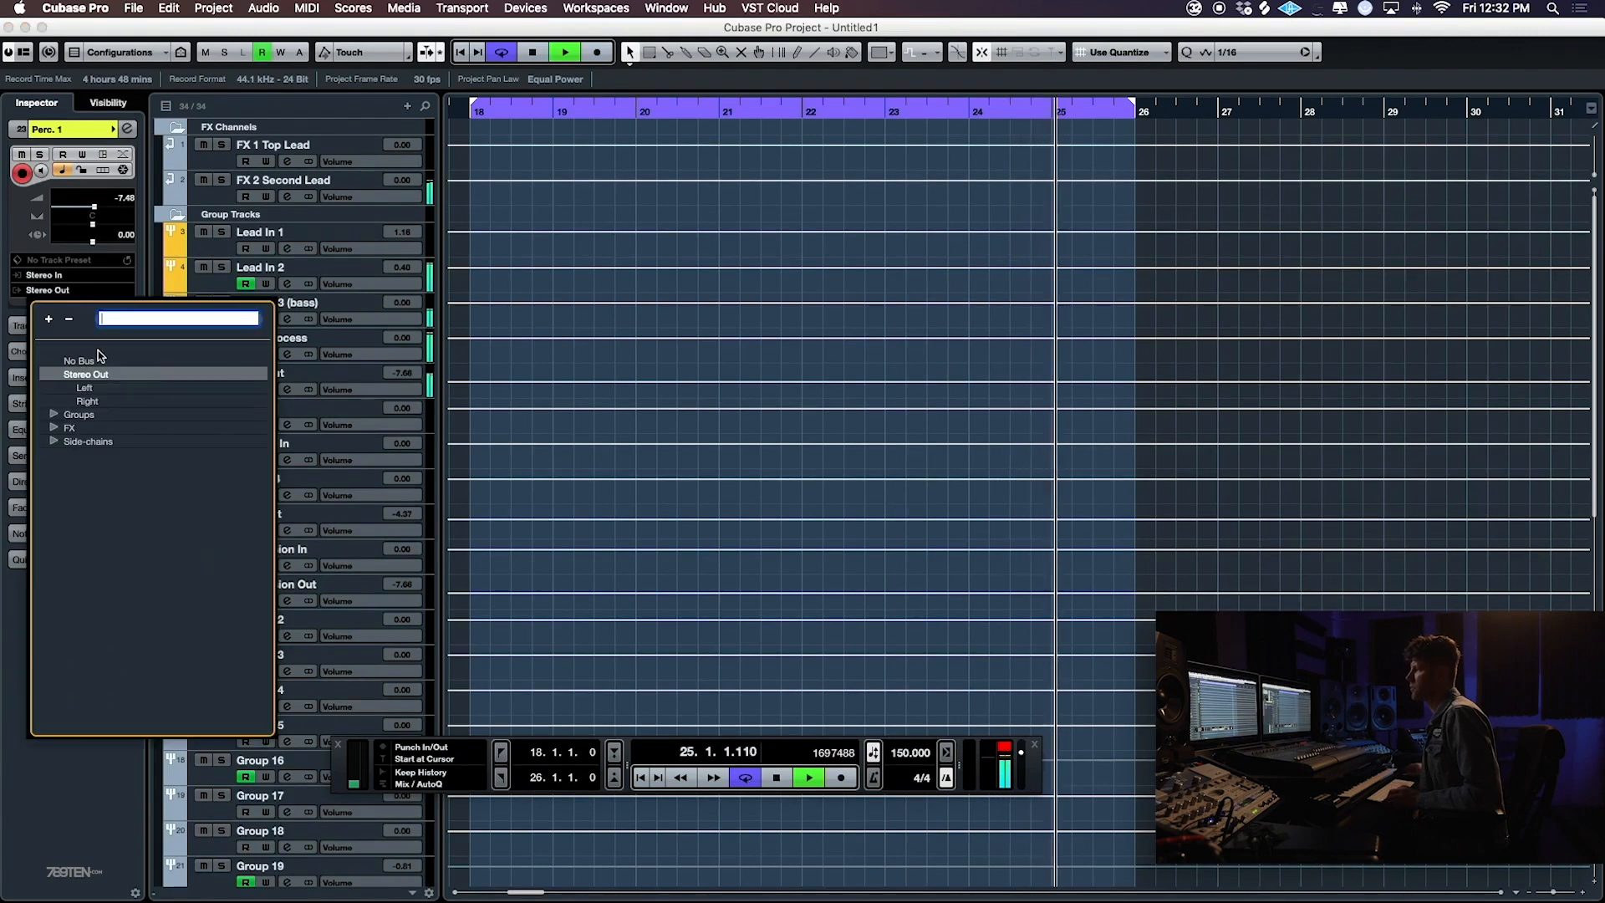
{"action": "left_click", "coordinate": [53, 415]}
{"action": "left_click", "coordinate": [117, 551]}
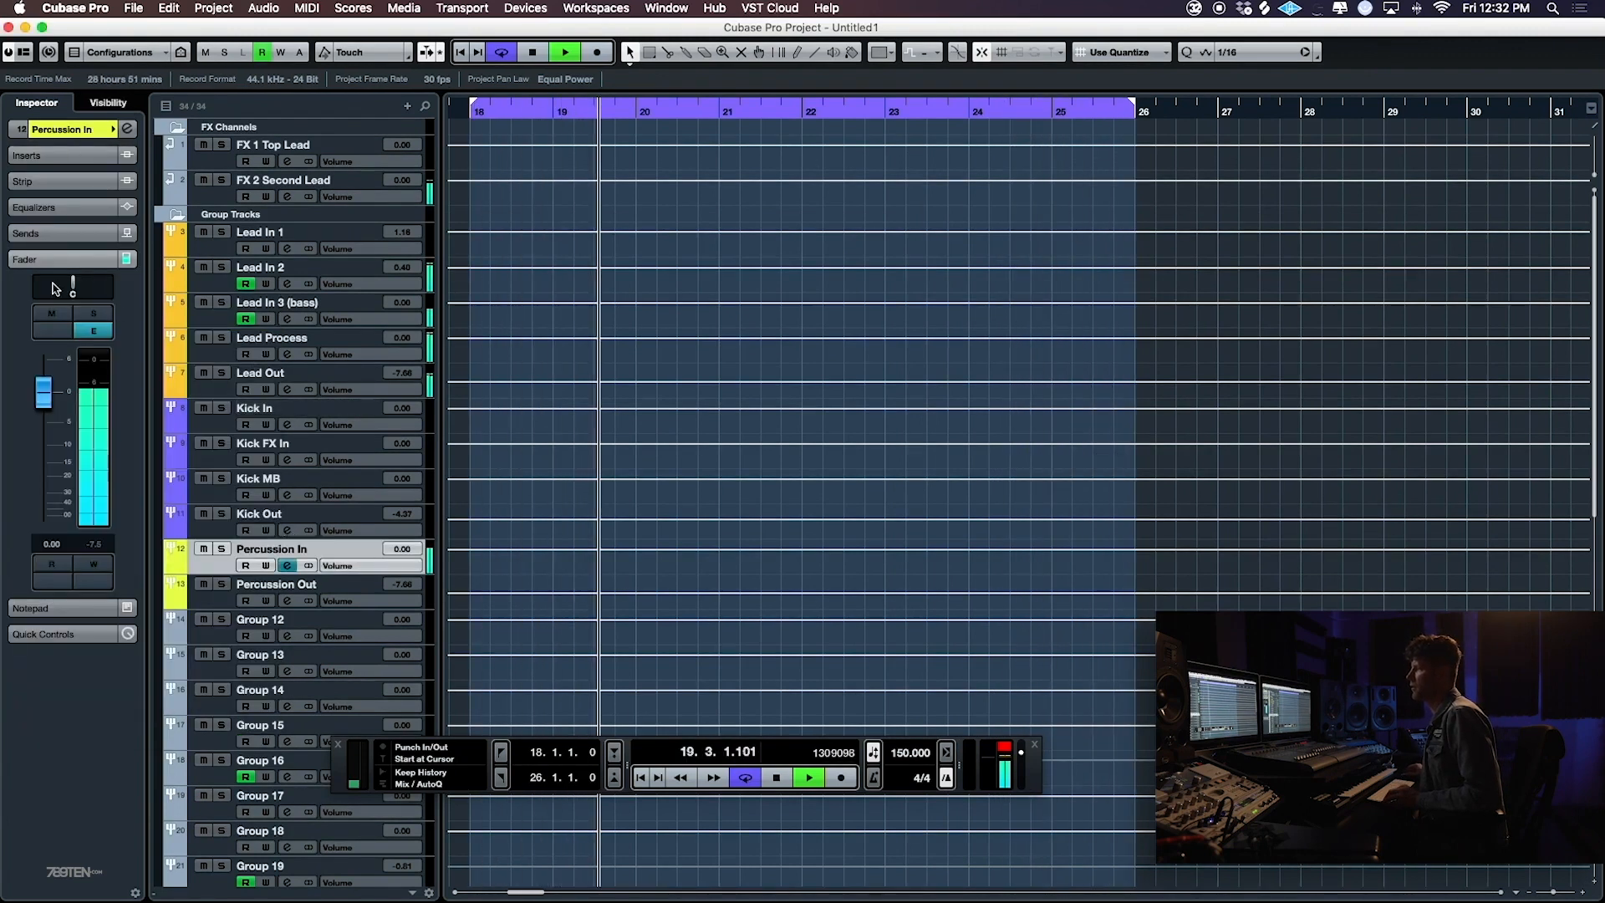
- Route the Percussion In group's output to Percussion Out and set the Percussion Out fader to -7.48 dB
{"action": "left_click", "coordinate": [54, 130]}
{"action": "left_click", "coordinate": [38, 245]}
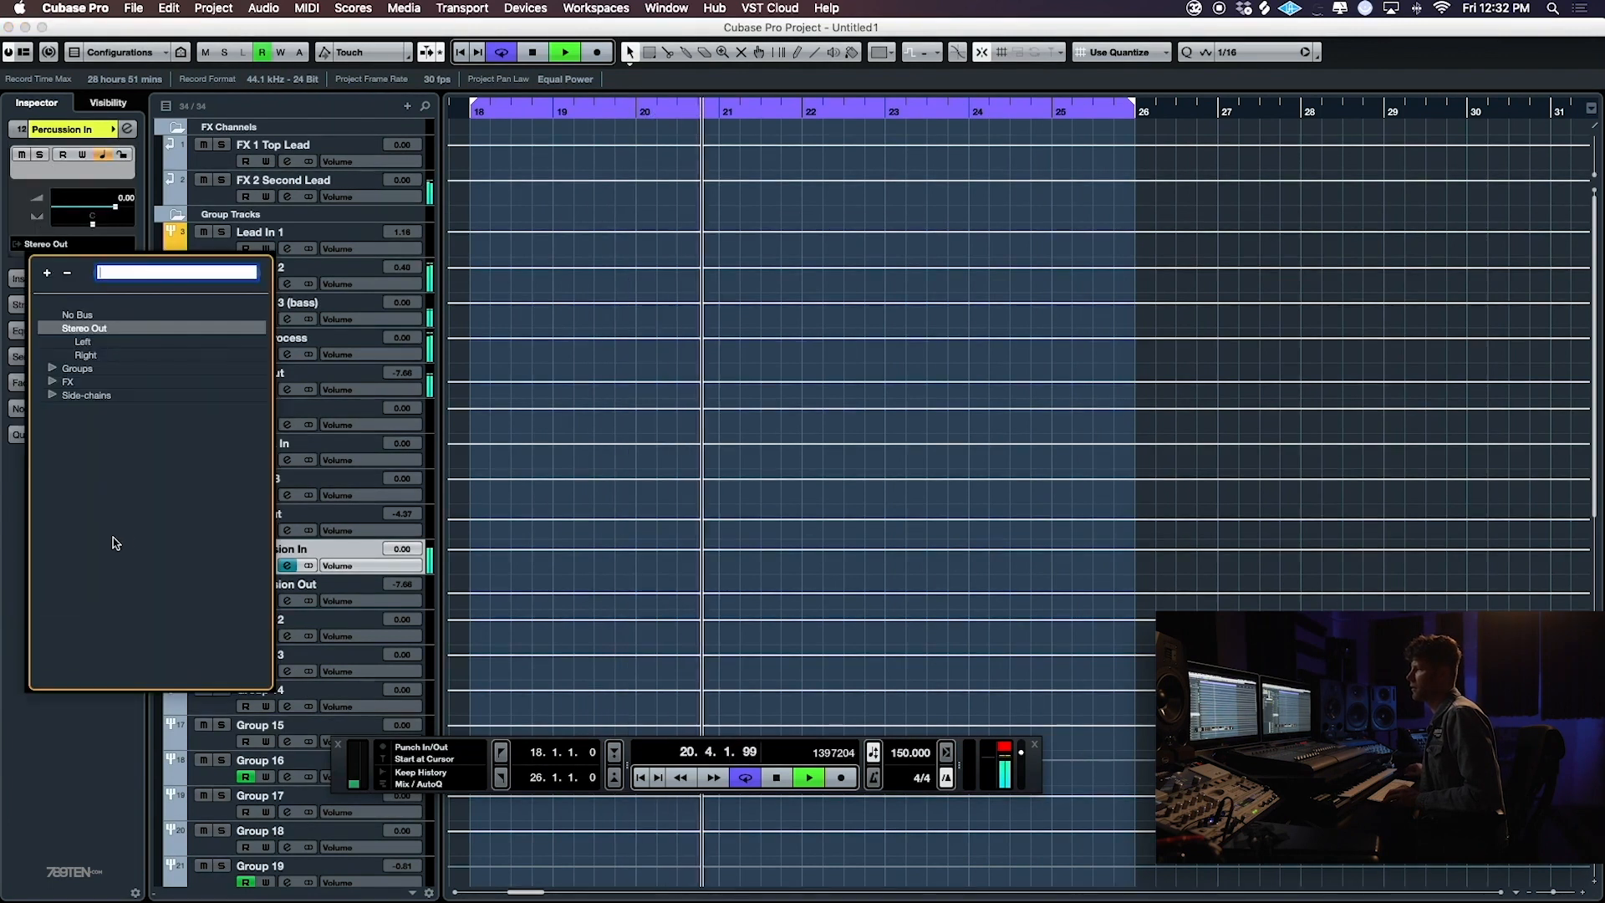
{"action": "left_click", "coordinate": [51, 382]}
{"action": "left_click", "coordinate": [52, 369]}
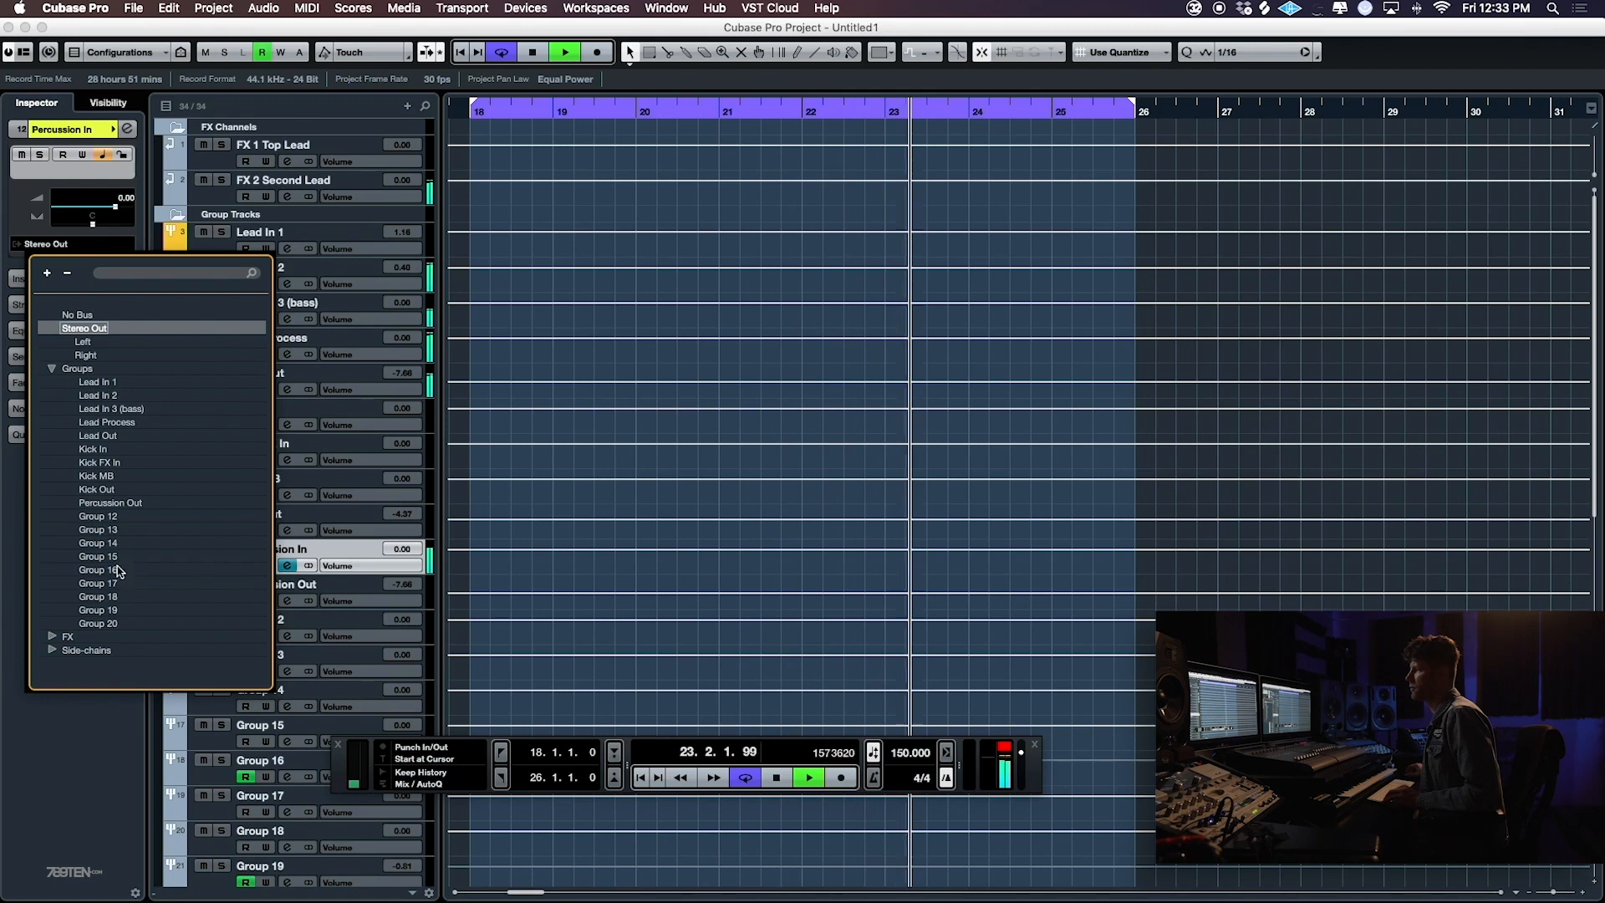
{"action": "left_click", "coordinate": [105, 502]}
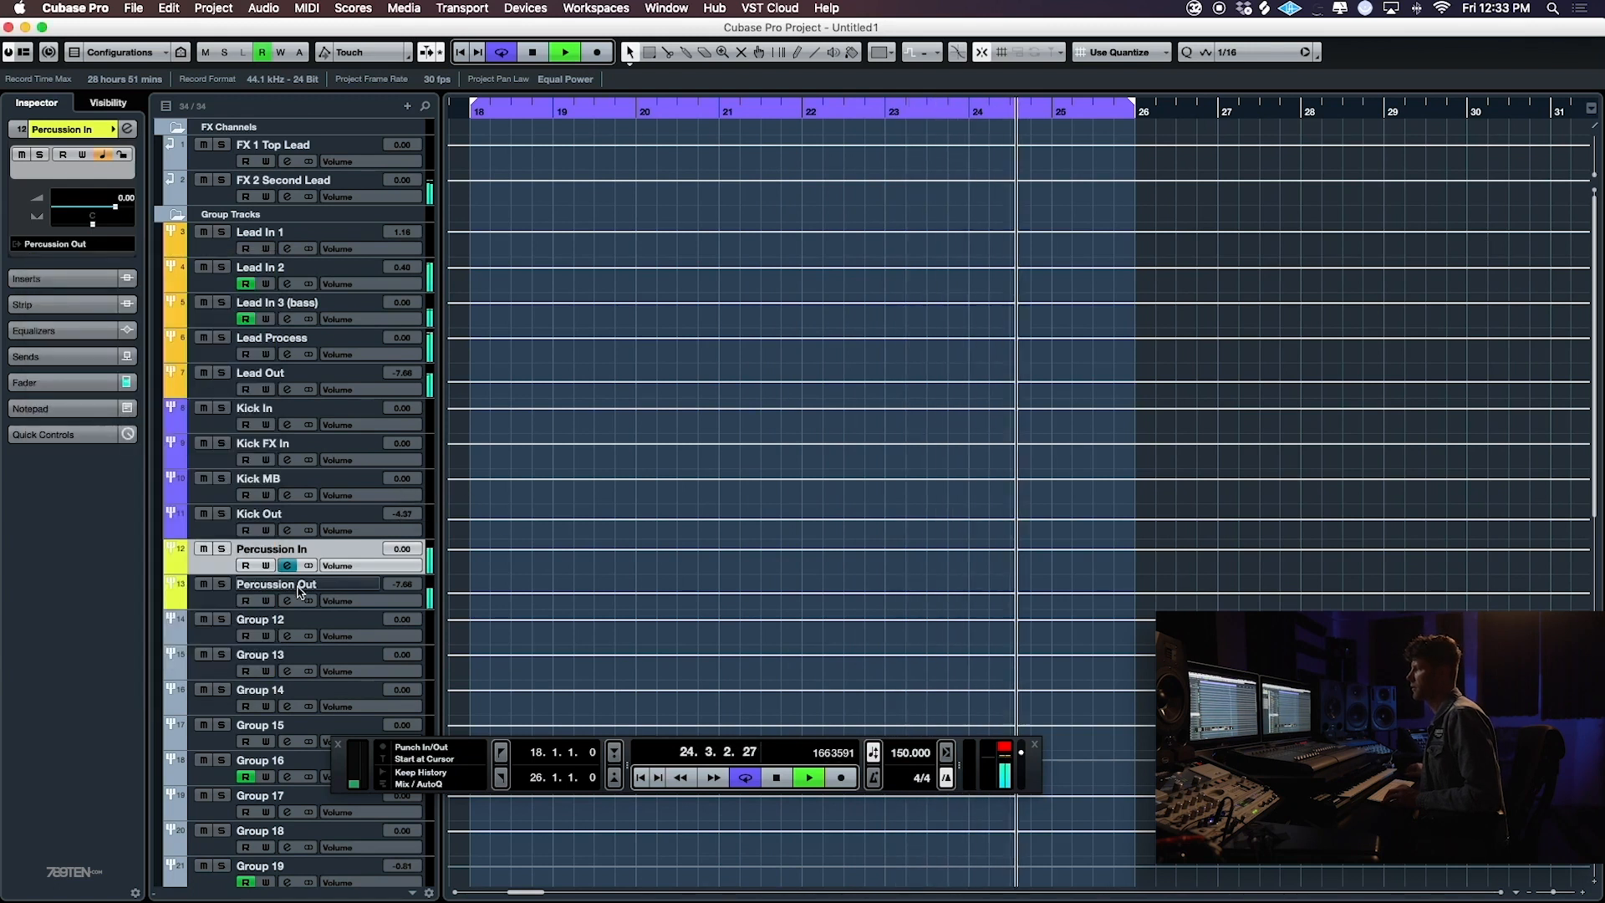
{"action": "left_click", "coordinate": [299, 590]}
{"action": "left_click", "coordinate": [62, 259]}
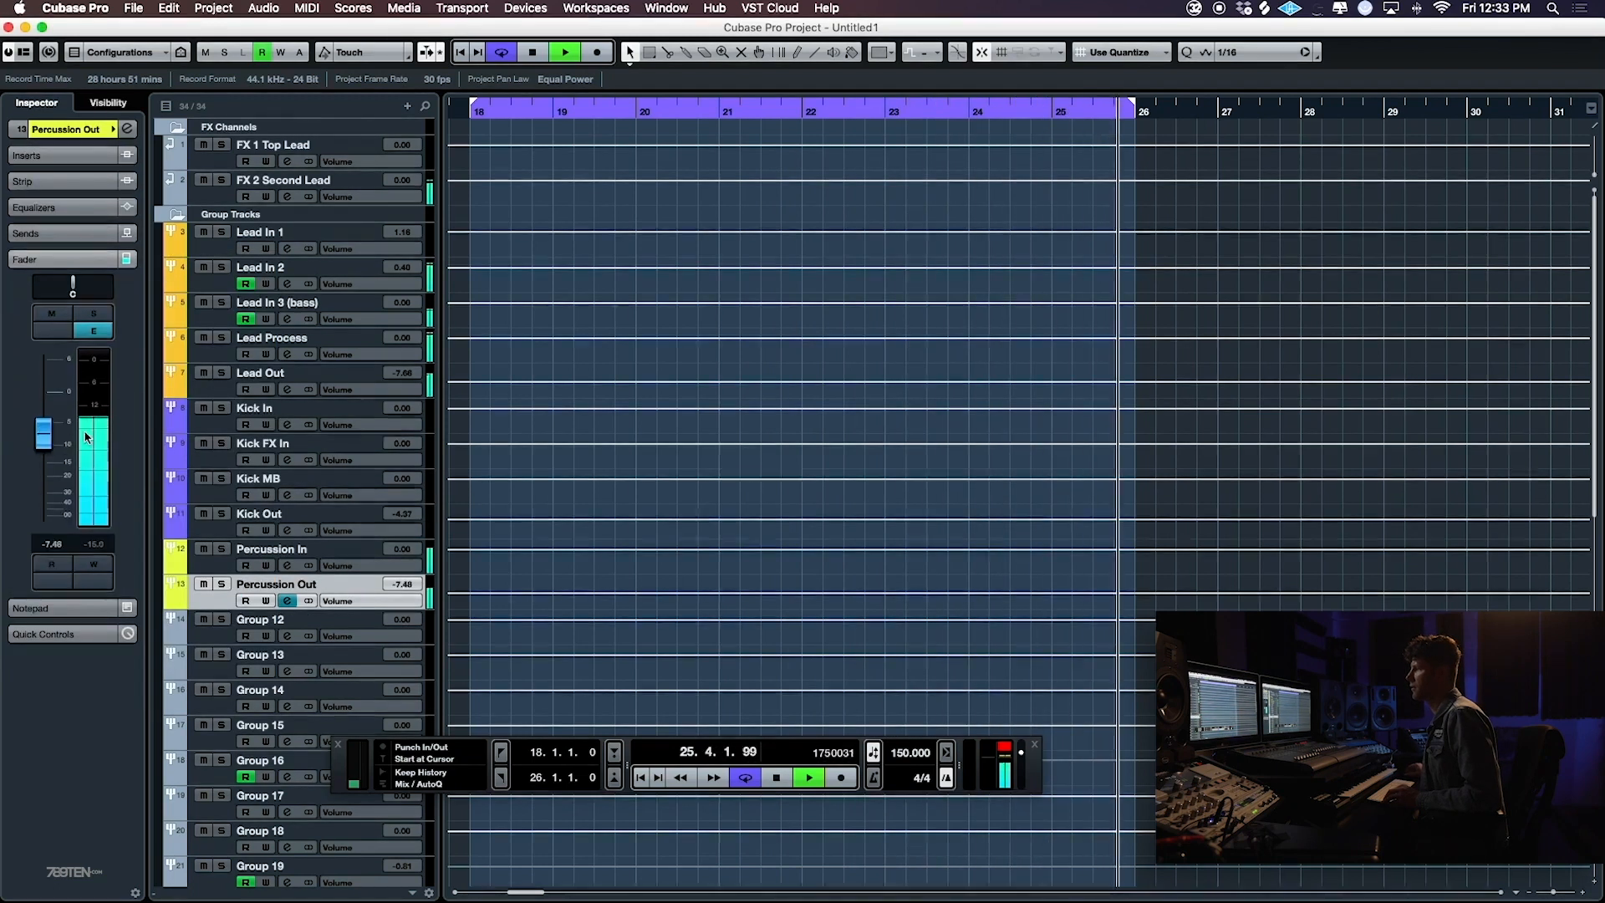
- Select tracks Perc. 1 through Perc. 6 and raise their faders together to -6.44 dB
{"action": "scroll", "coordinate": [502, 474], "scroll_direction": "down", "scroll_amount": 10}
{"action": "scroll", "coordinate": [501, 474], "scroll_direction": "left", "scroll_amount": 10}
{"action": "left_click", "coordinate": [174, 404]}
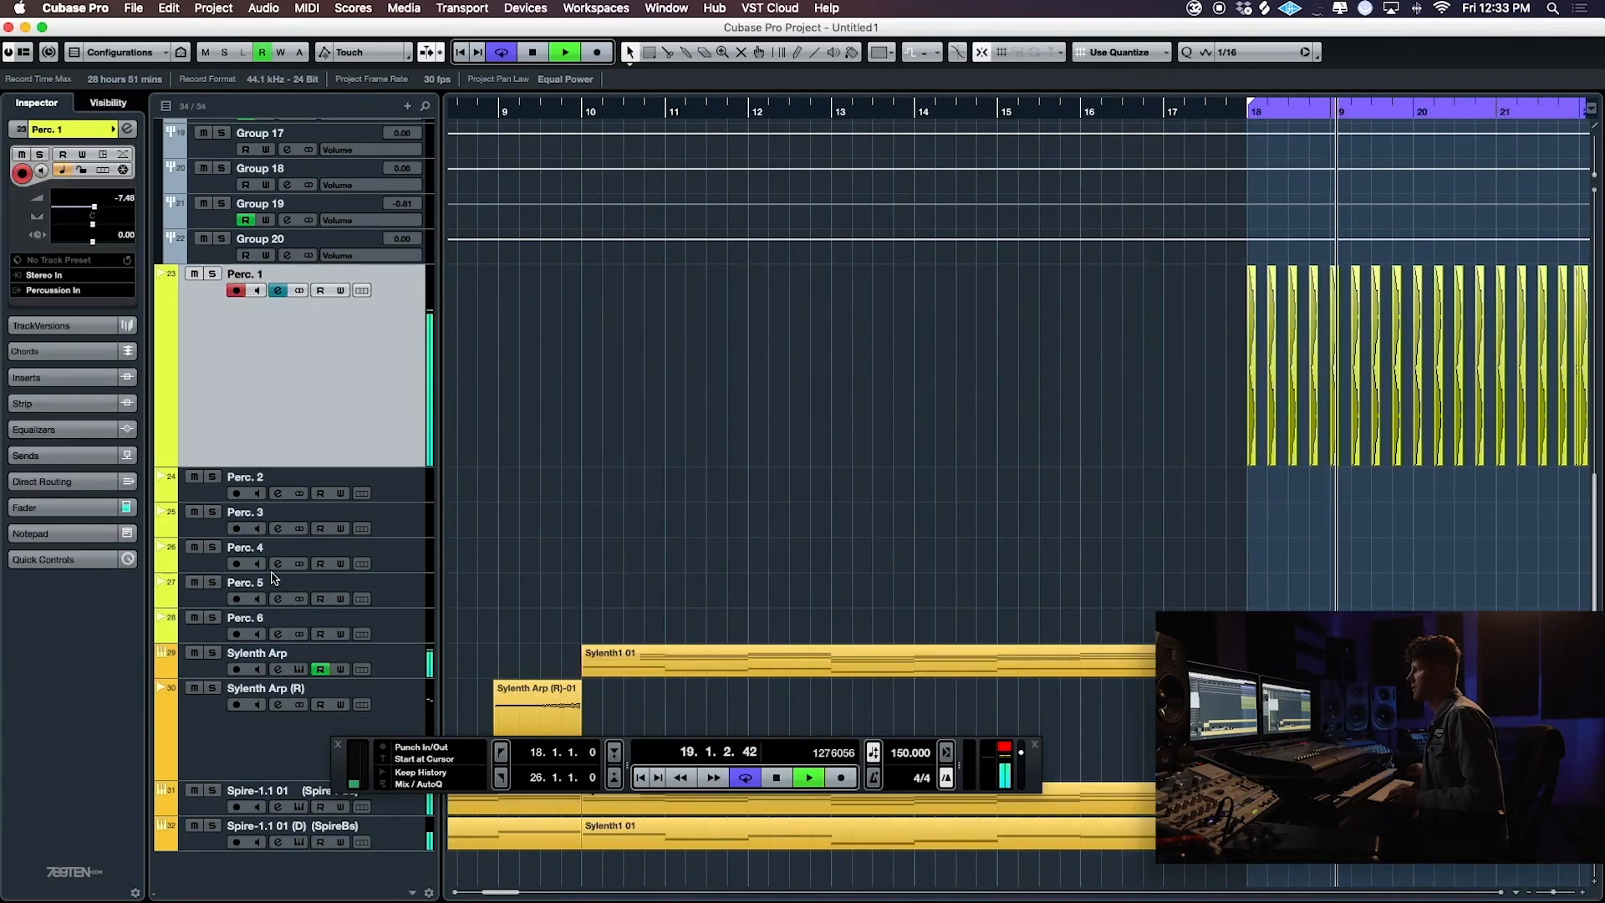
{"action": "left_click", "coordinate": [426, 631], "text": "shift"}
{"action": "left_click", "coordinate": [50, 507]}
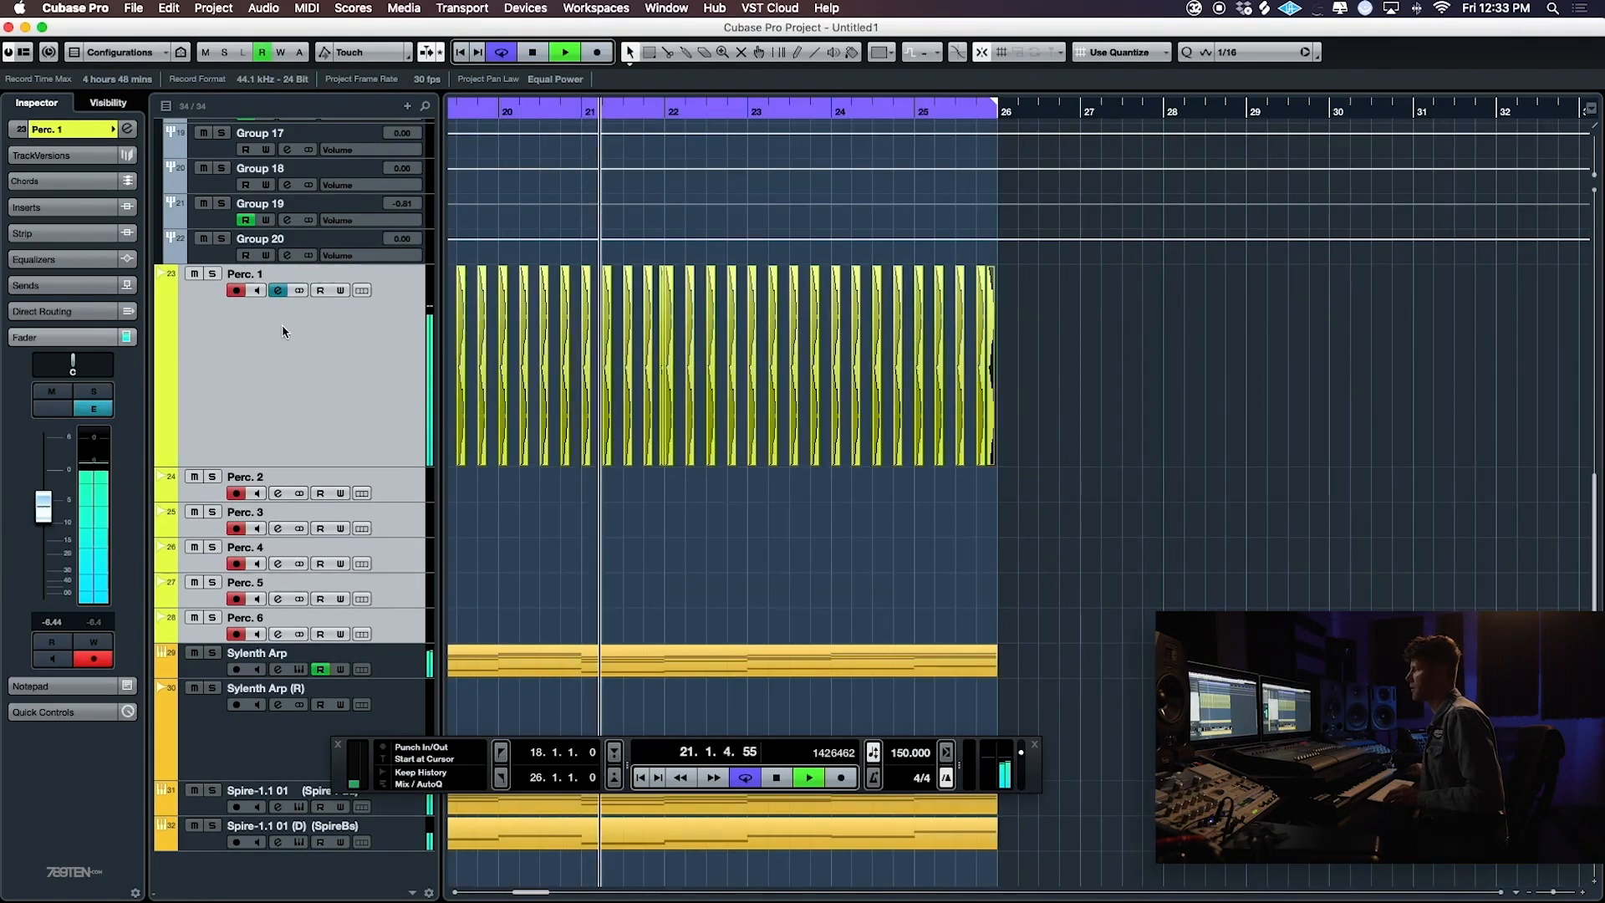
- Load FabFilter Pro-Q 2 in the first insert slot of Perc. 1, replacing the mono version with the standard one
{"action": "left_click", "coordinate": [251, 322]}
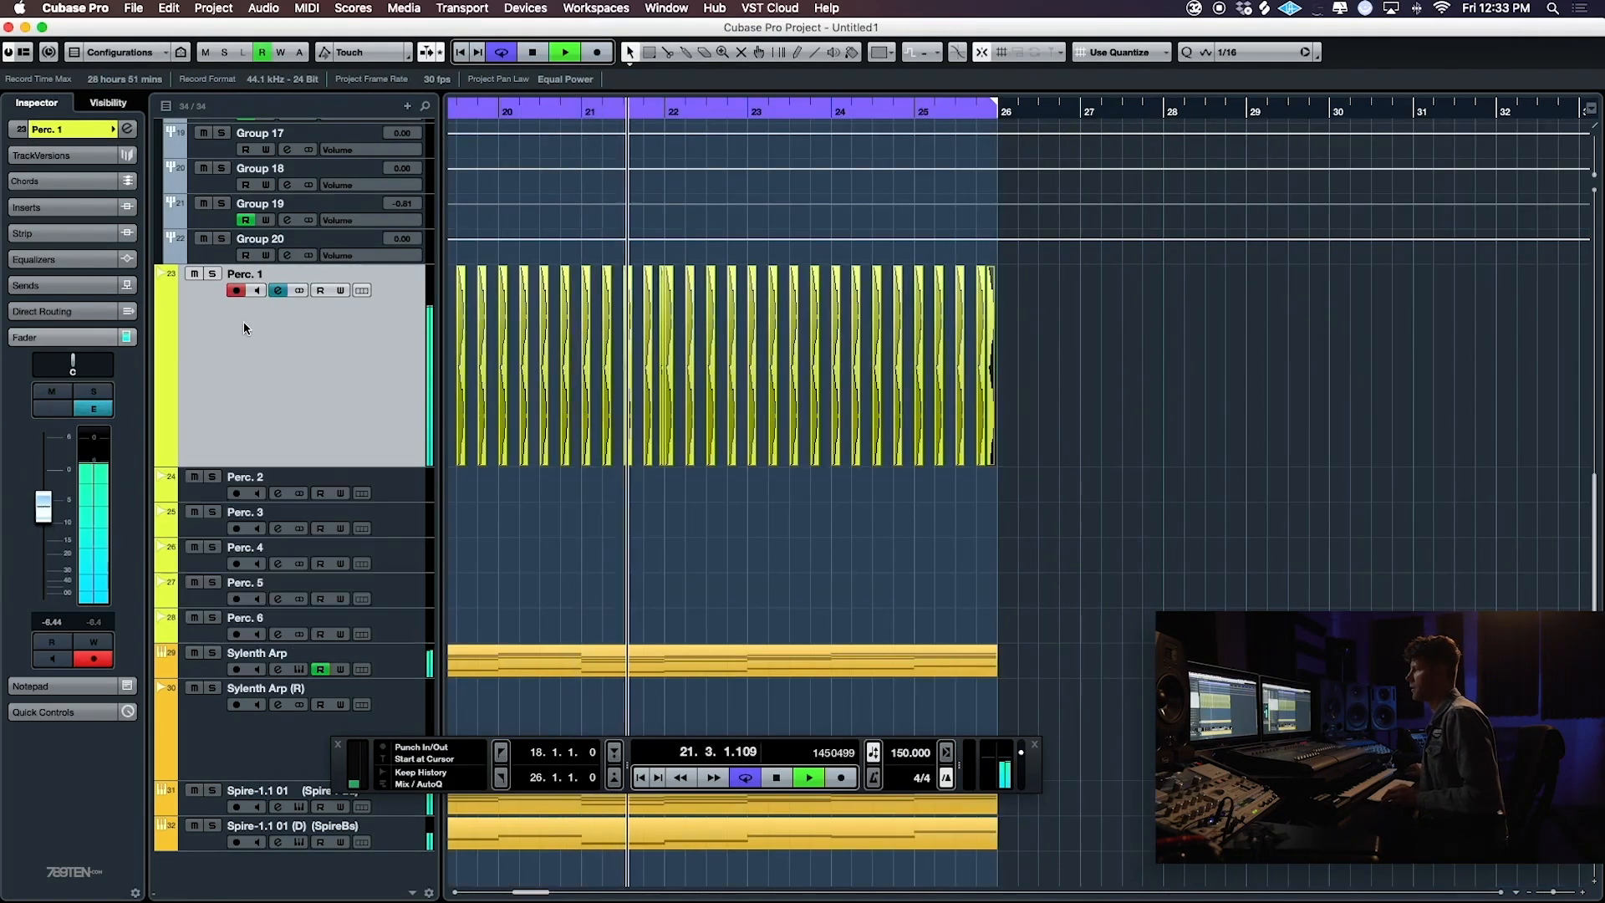
{"action": "left_click", "coordinate": [38, 207]}
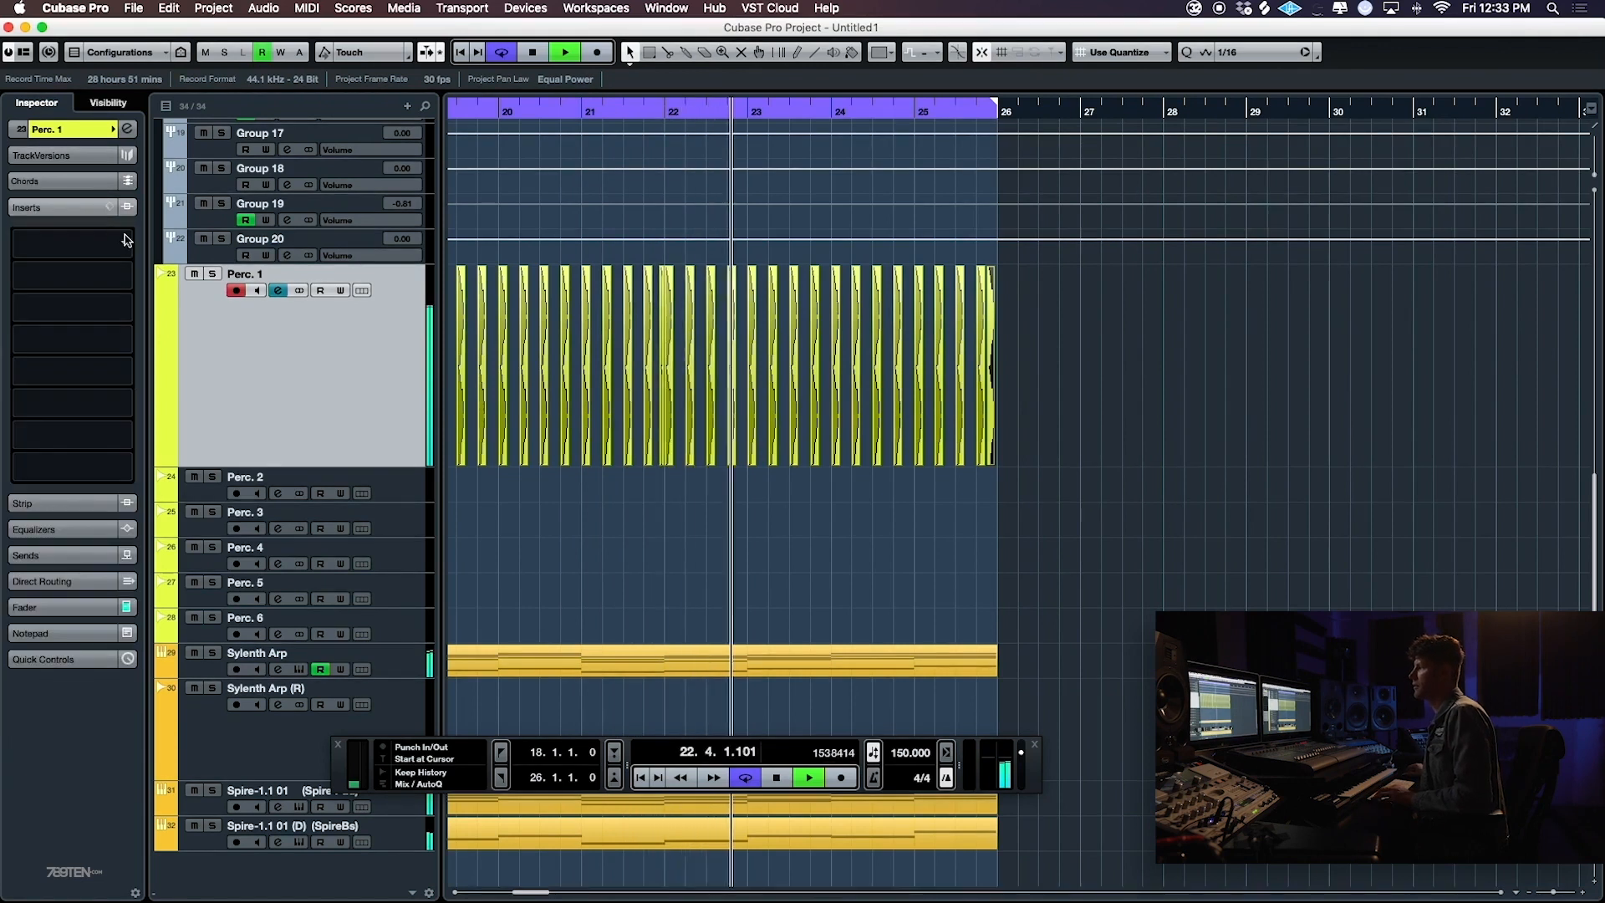
{"action": "left_click", "coordinate": [117, 228]}
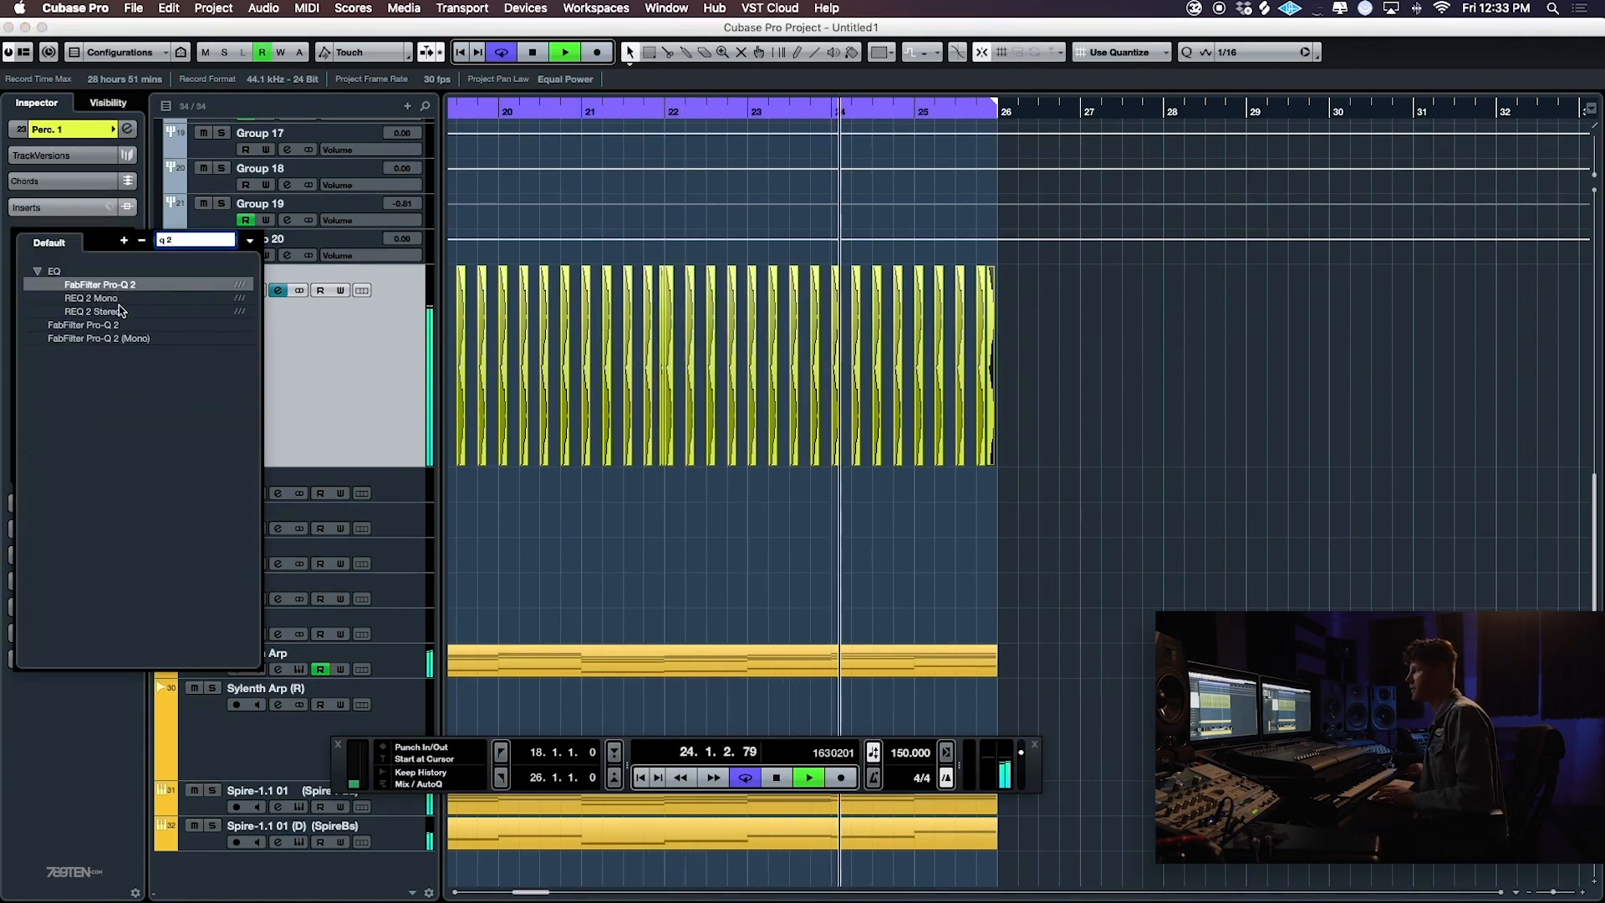
{"action": "double_click", "coordinate": [109, 338]}
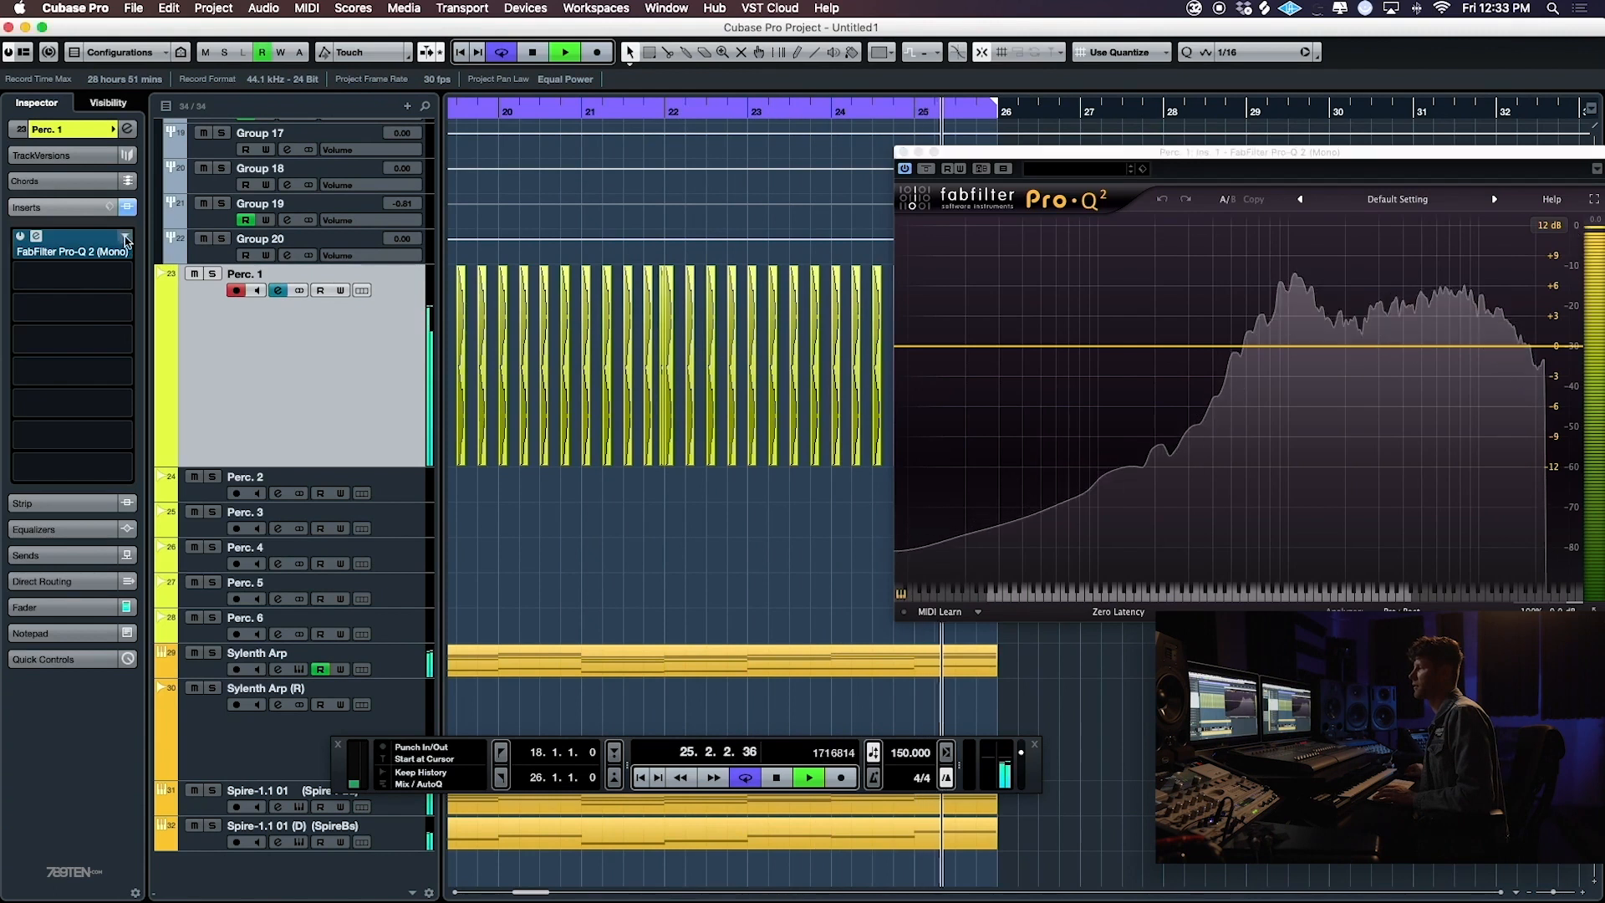
{"action": "left_click", "coordinate": [124, 237]}
{"action": "left_click", "coordinate": [84, 447]}
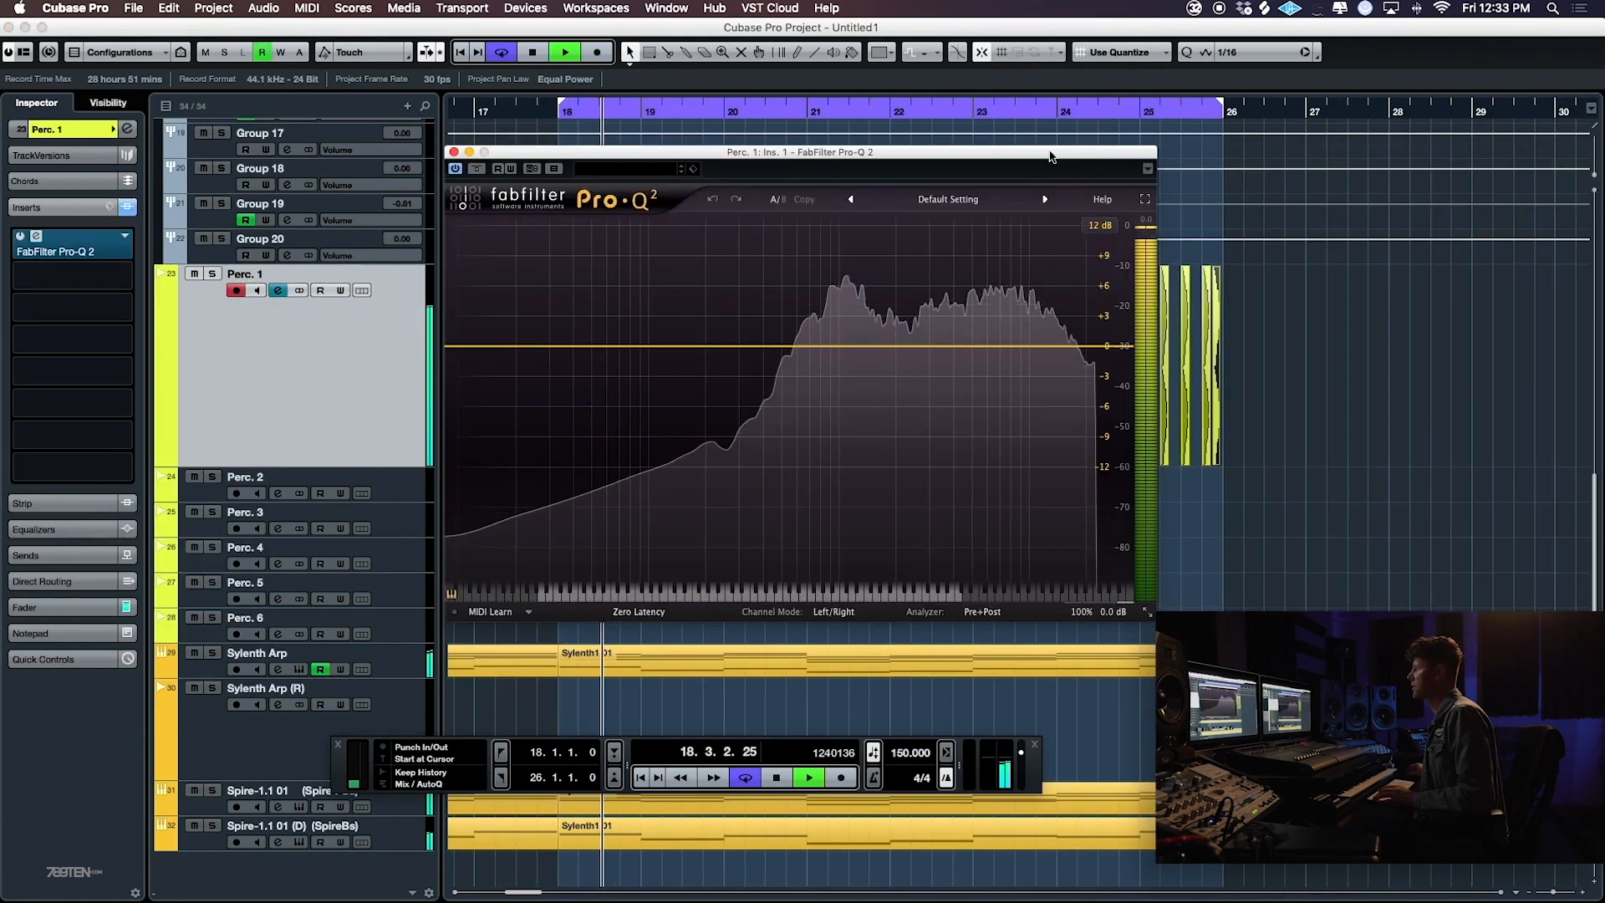
- Add two bell boosts to the clap's EQ, about 2.25 dB at 11.7 kHz and about 1 dB at 756 Hz, and close it
{"action": "left_click_drag", "start_coordinate": [1011, 346], "coordinate": [1041, 324]}
{"action": "scroll", "coordinate": [1039, 324], "scroll_direction": "up", "scroll_amount": 3}
{"action": "scroll", "coordinate": [1046, 323], "scroll_direction": "down", "scroll_amount": 5}
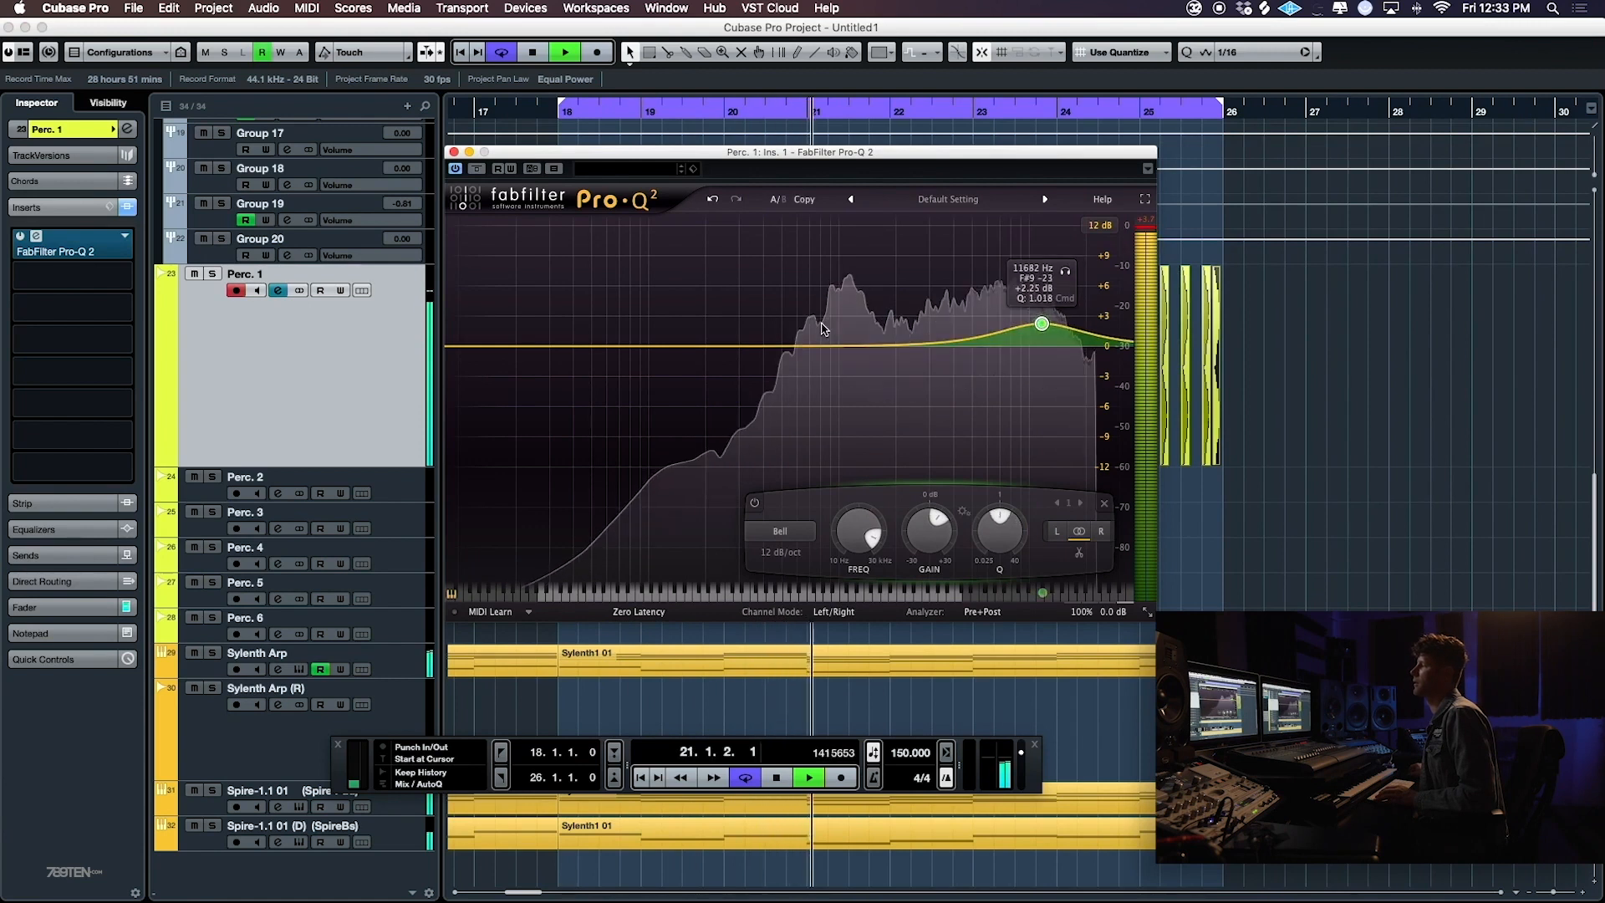
{"action": "left_click_drag", "start_coordinate": [816, 345], "coordinate": [817, 337]}
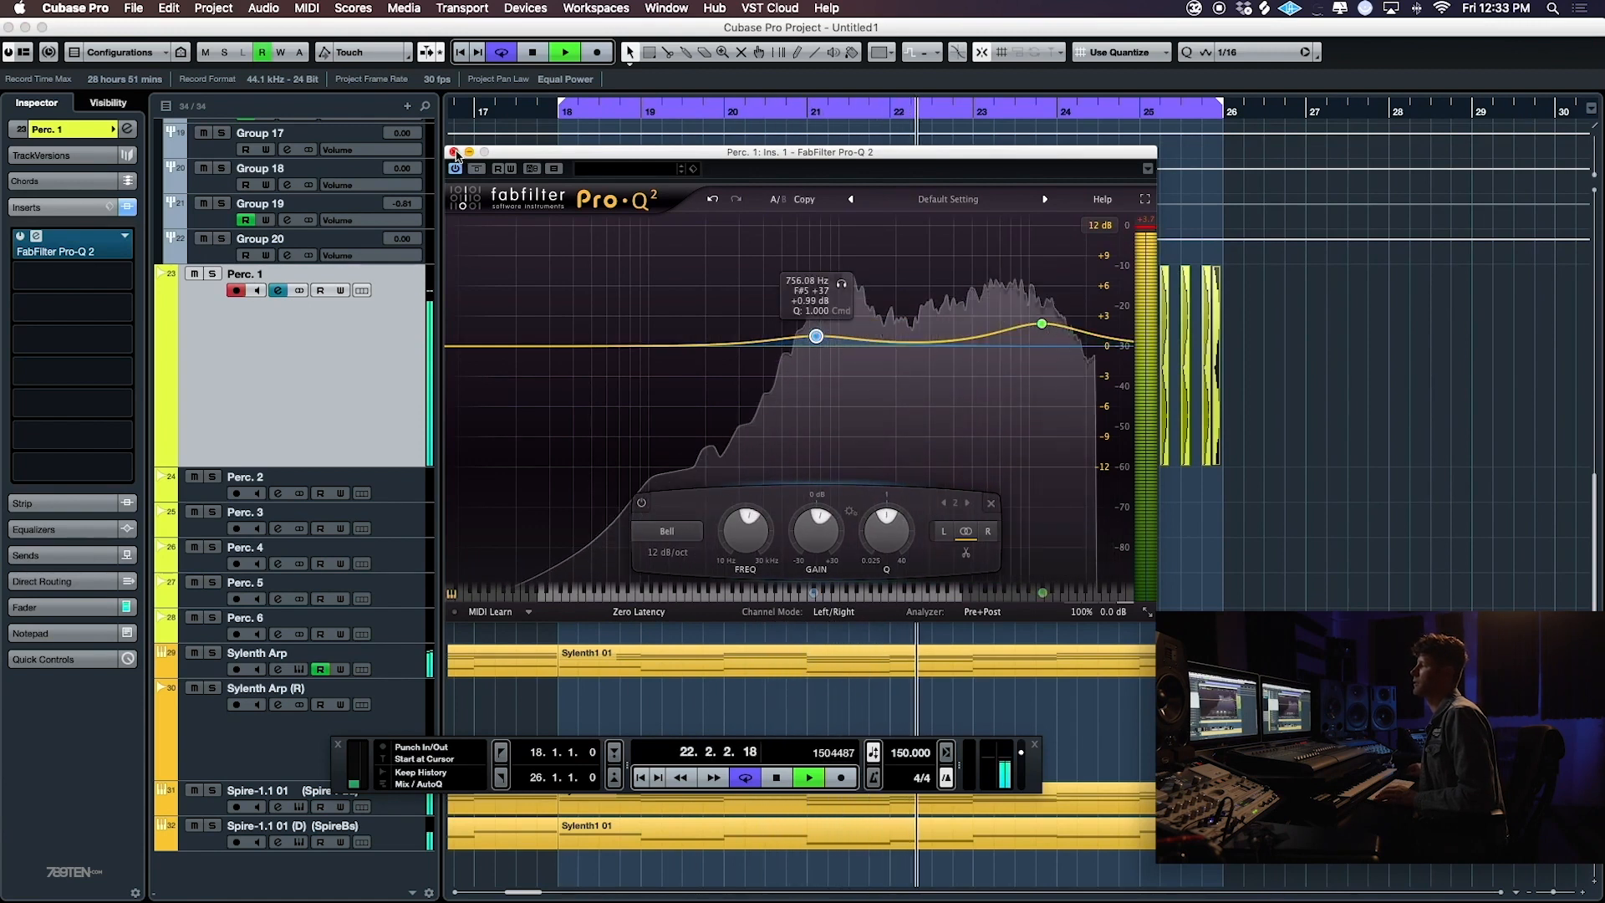
{"action": "key", "text": "super+w"}
- Stop playback and load the ValhallaRoom reverb in the second insert slot of Perc. 1
{"action": "key", "text": "space"}
{"action": "left_click", "coordinate": [72, 342]}
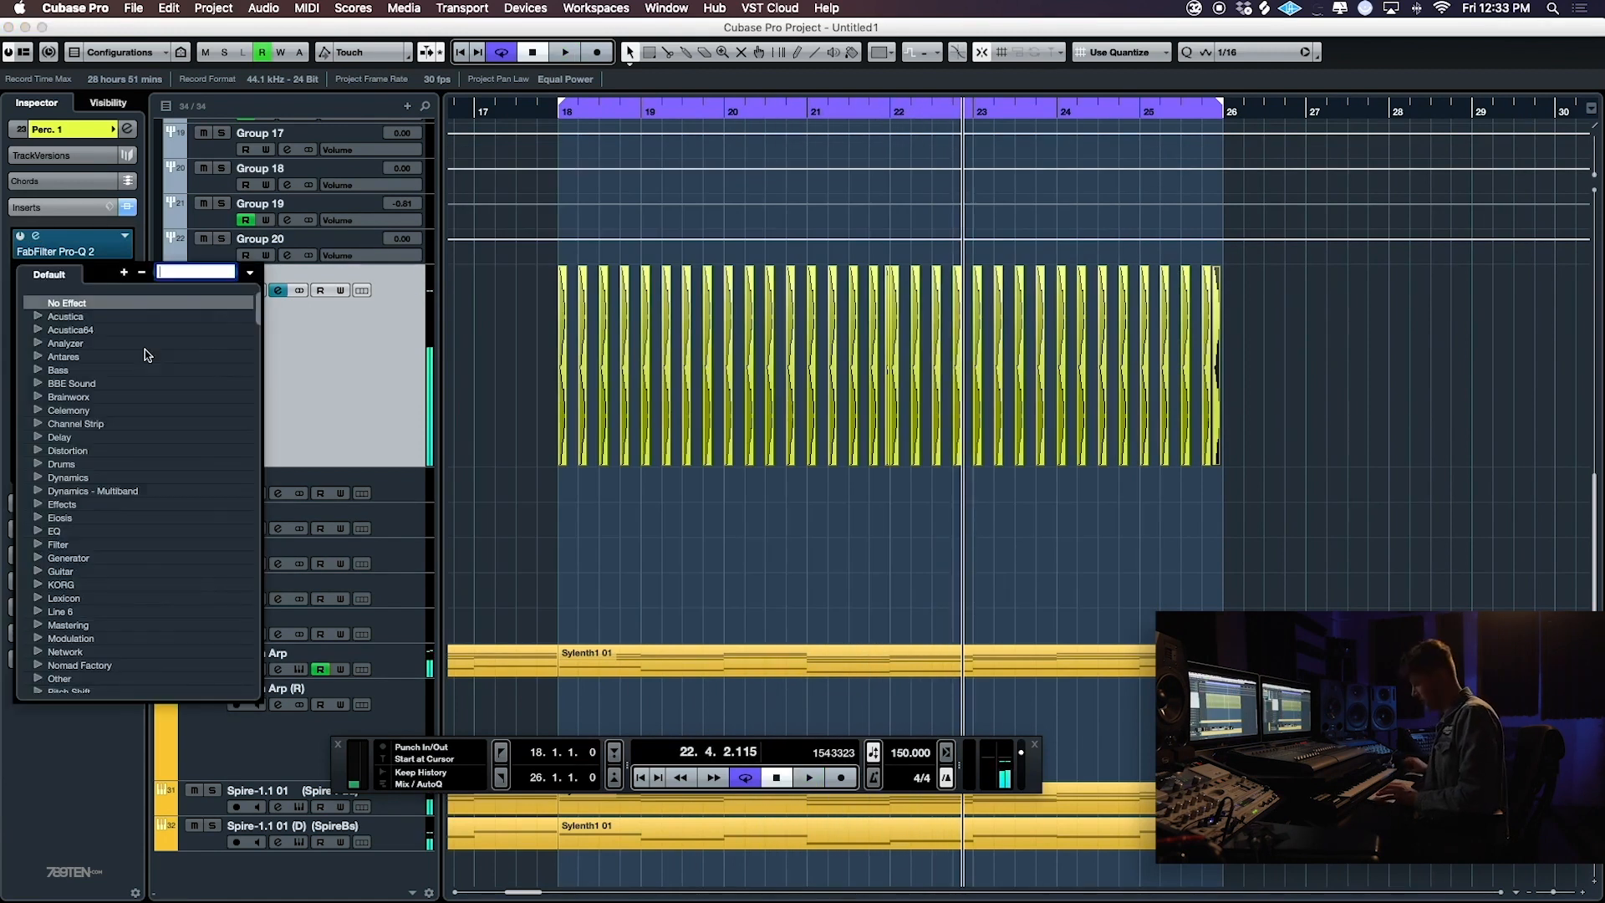
{"action": "type", "text": "verv"}
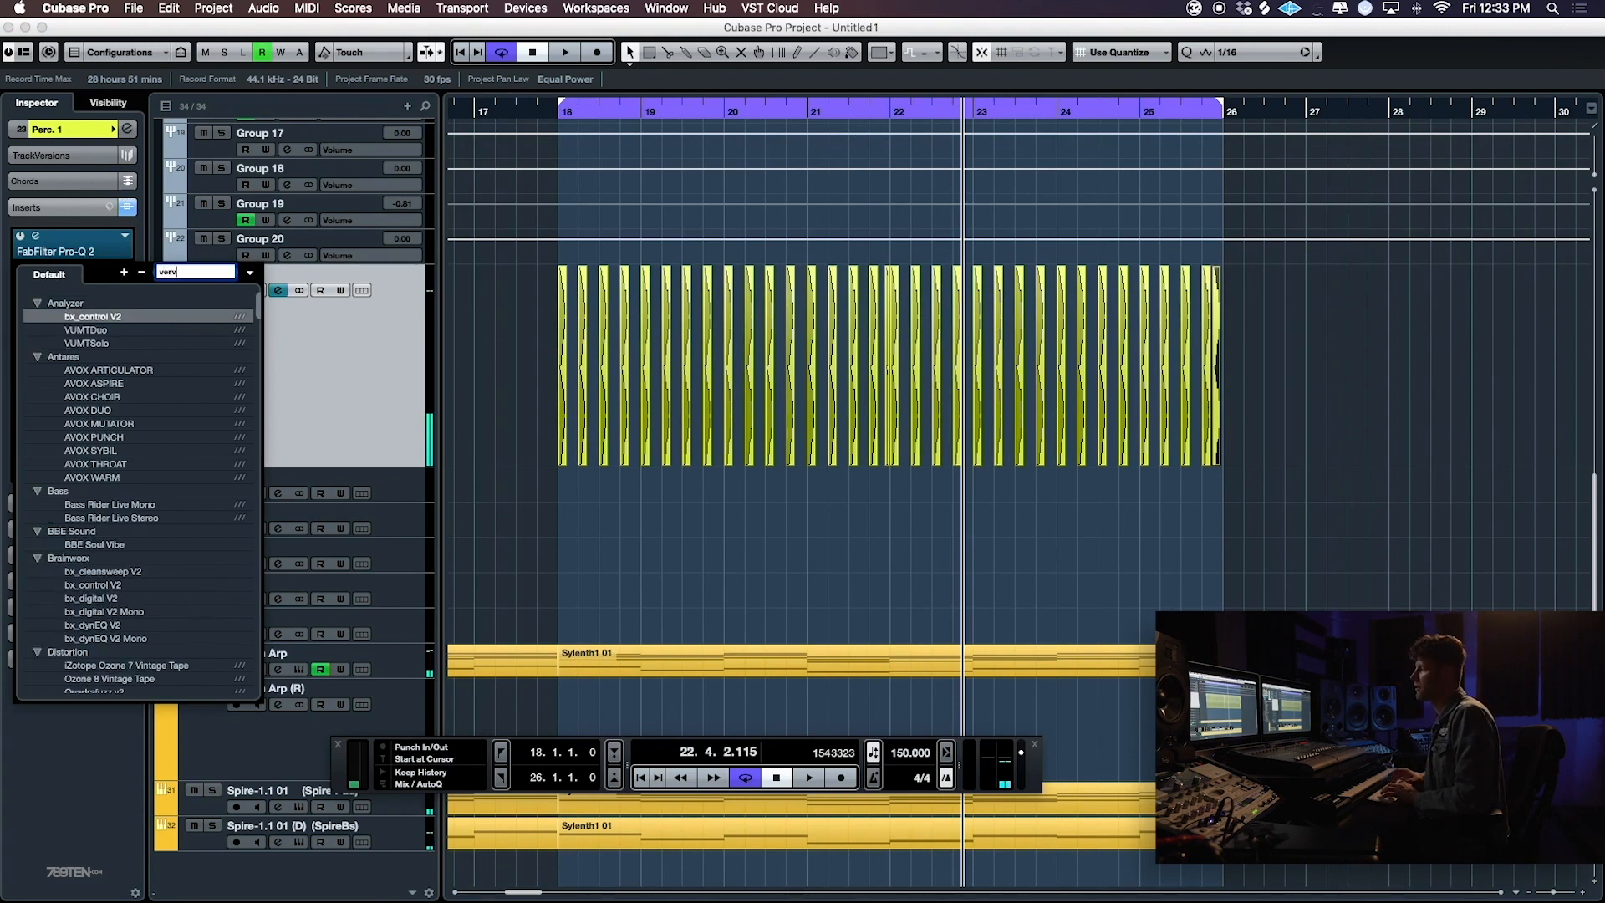
{"action": "key", "text": "super+a"}
{"action": "type", "text": "c"}
{"action": "key", "text": "BackSpace"}
{"action": "key", "text": "BackSpace"}
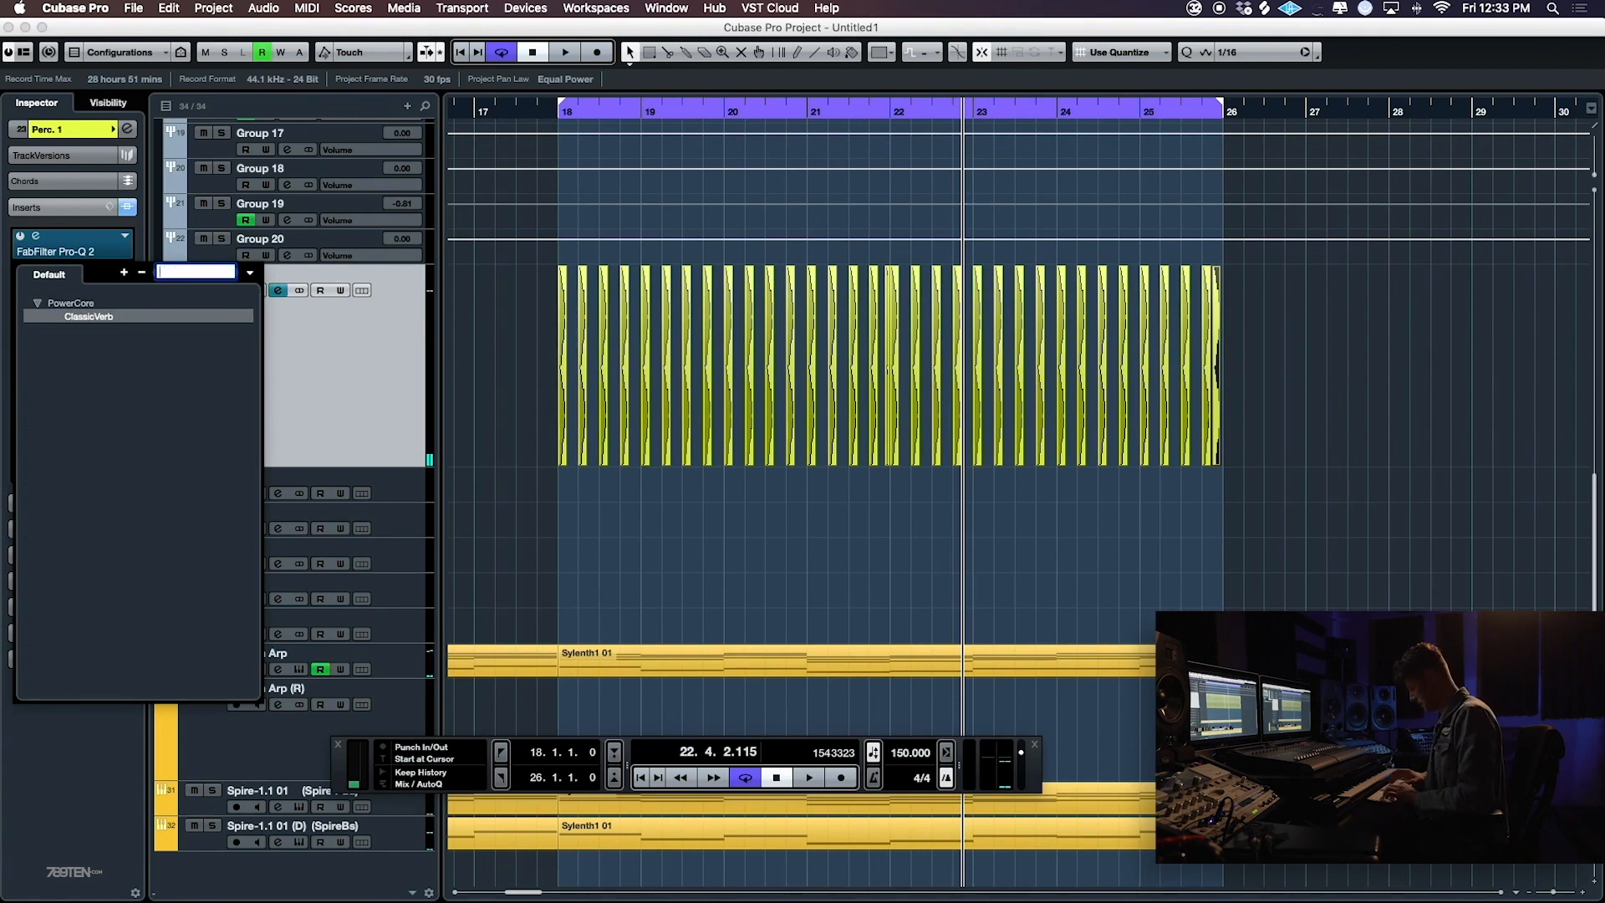
{"action": "left_click", "coordinate": [90, 316]}
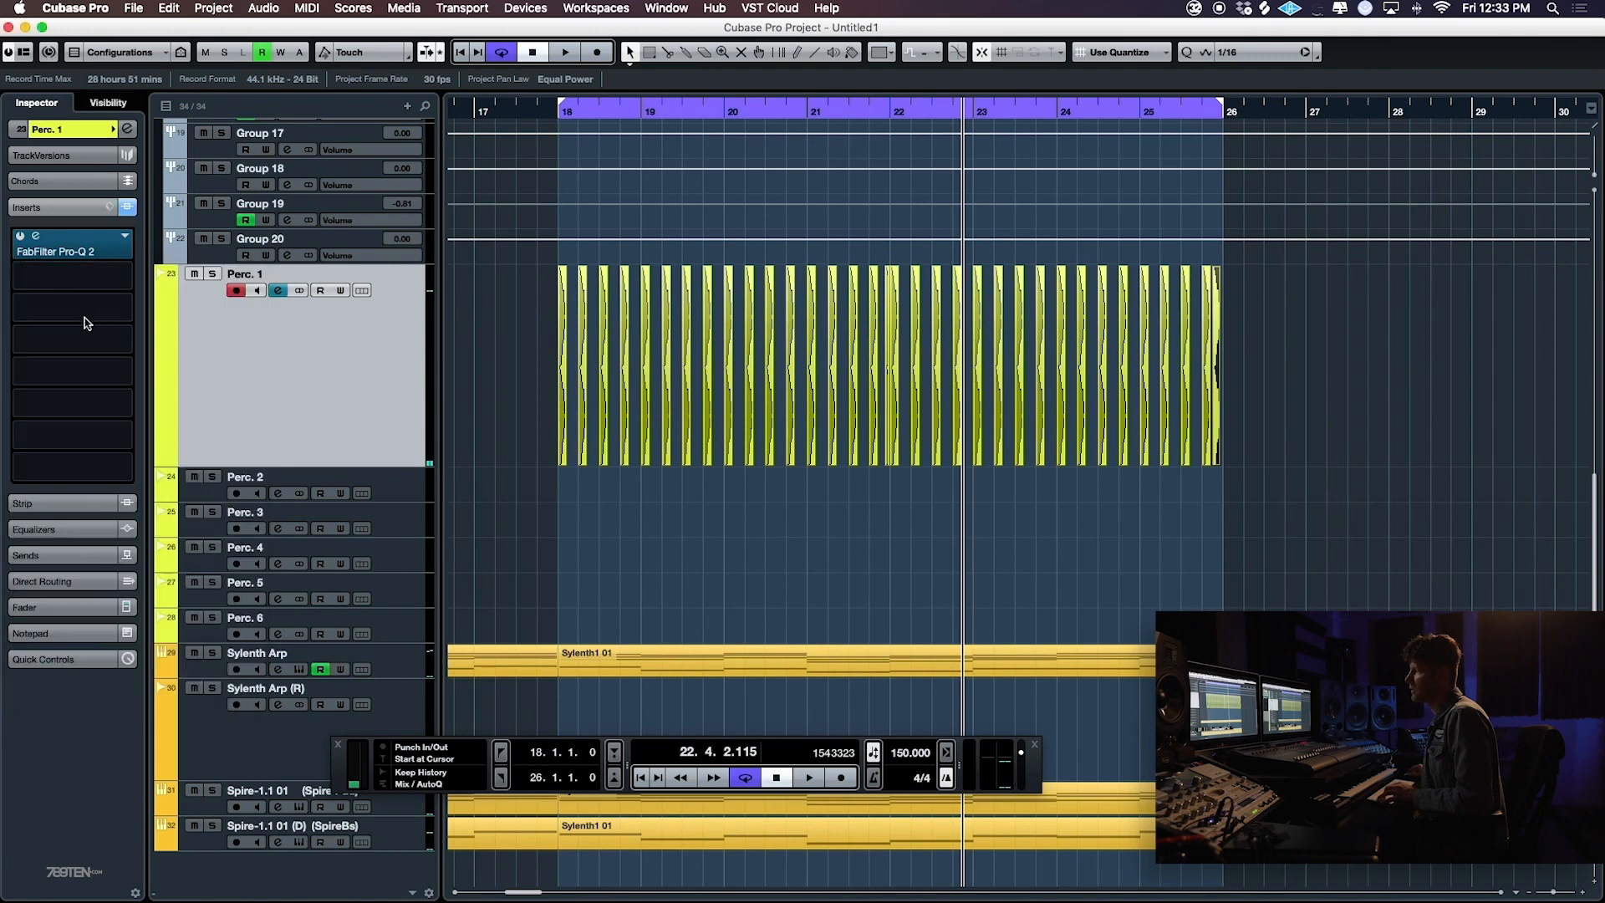
- Set the ValhallaRoom mix to about 92.6 % and adjust its decay time
{"action": "left_click_drag", "start_coordinate": [533, 393], "coordinate": [537, 415]}
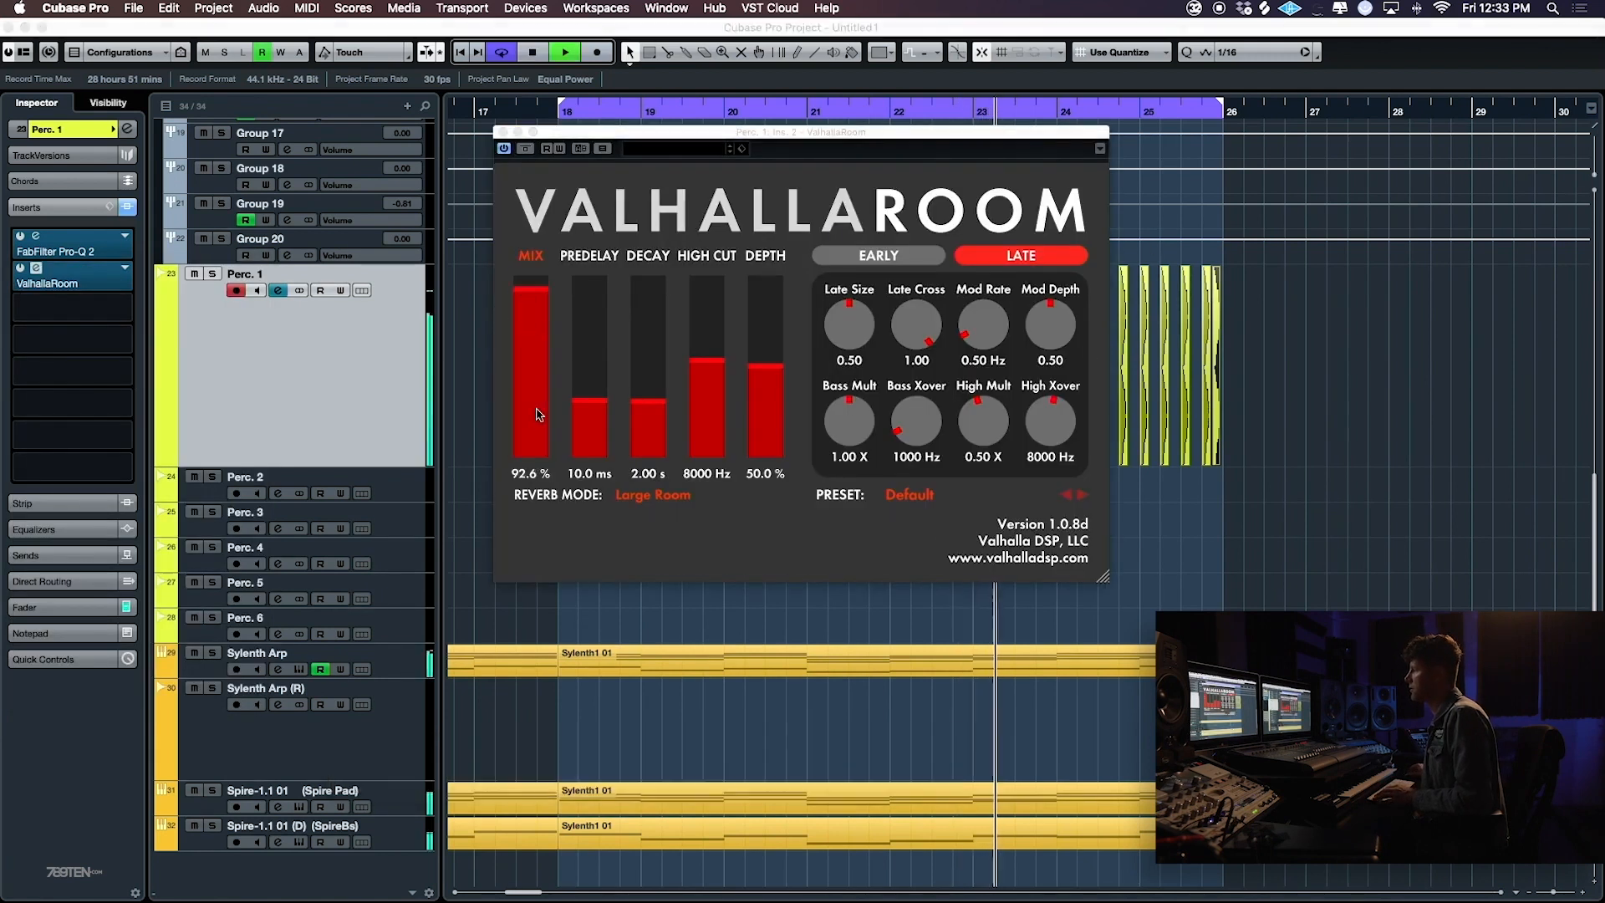
{"action": "left_click_drag", "start_coordinate": [645, 426], "coordinate": [647, 422]}
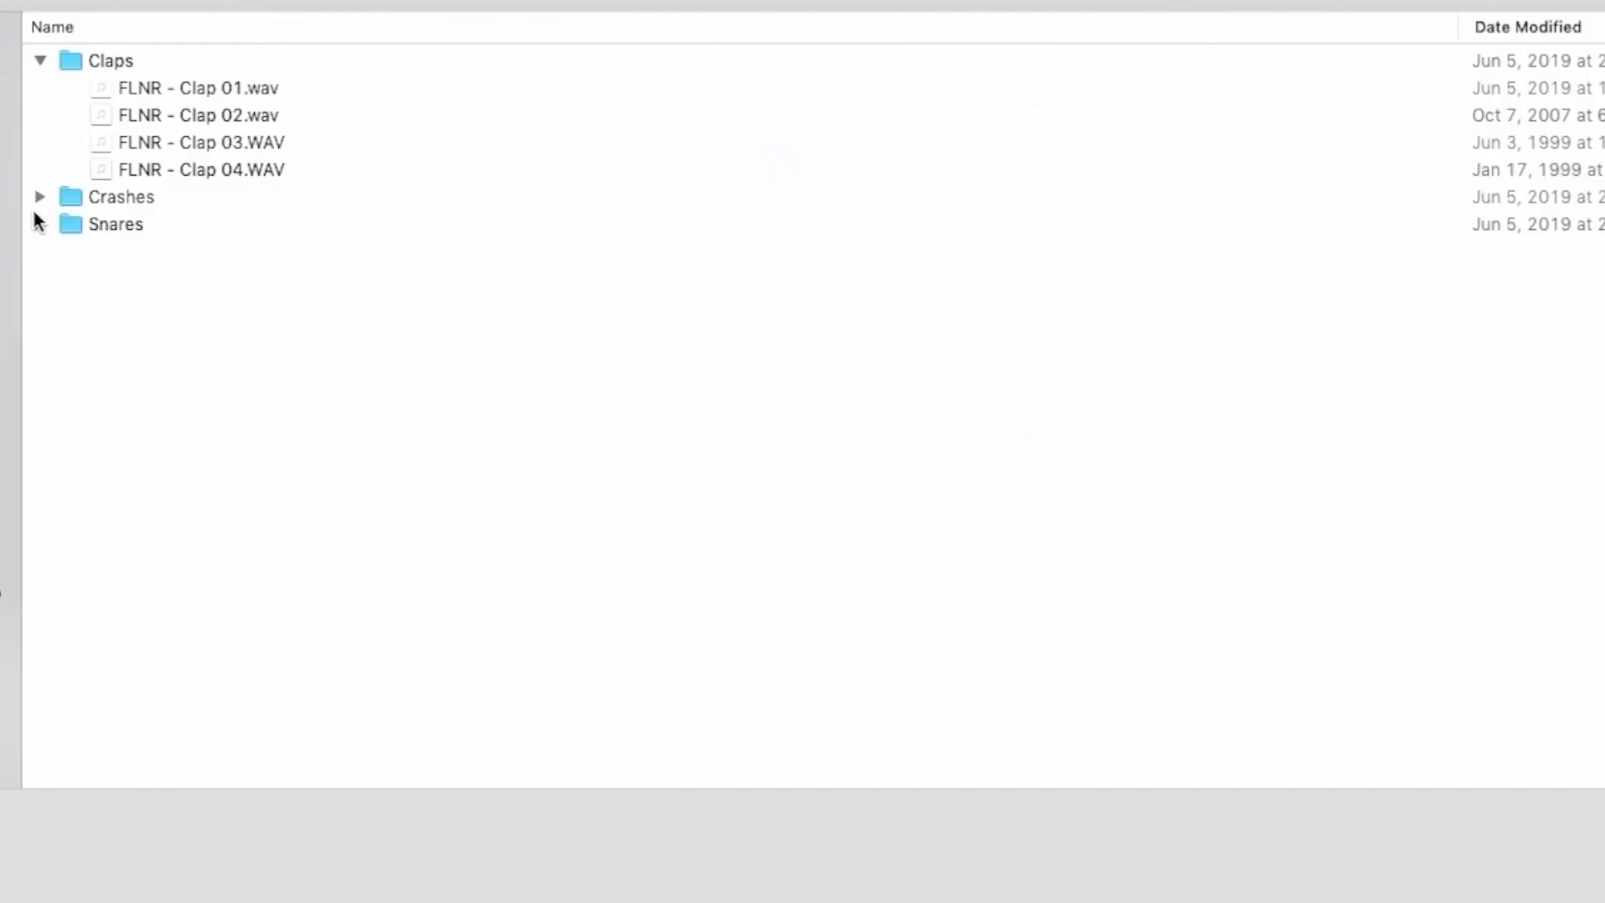
- Expand the Crashes folder in the import dialog and audition the samples Crash 02, 03 and 04
{"action": "left_click", "coordinate": [39, 196]}
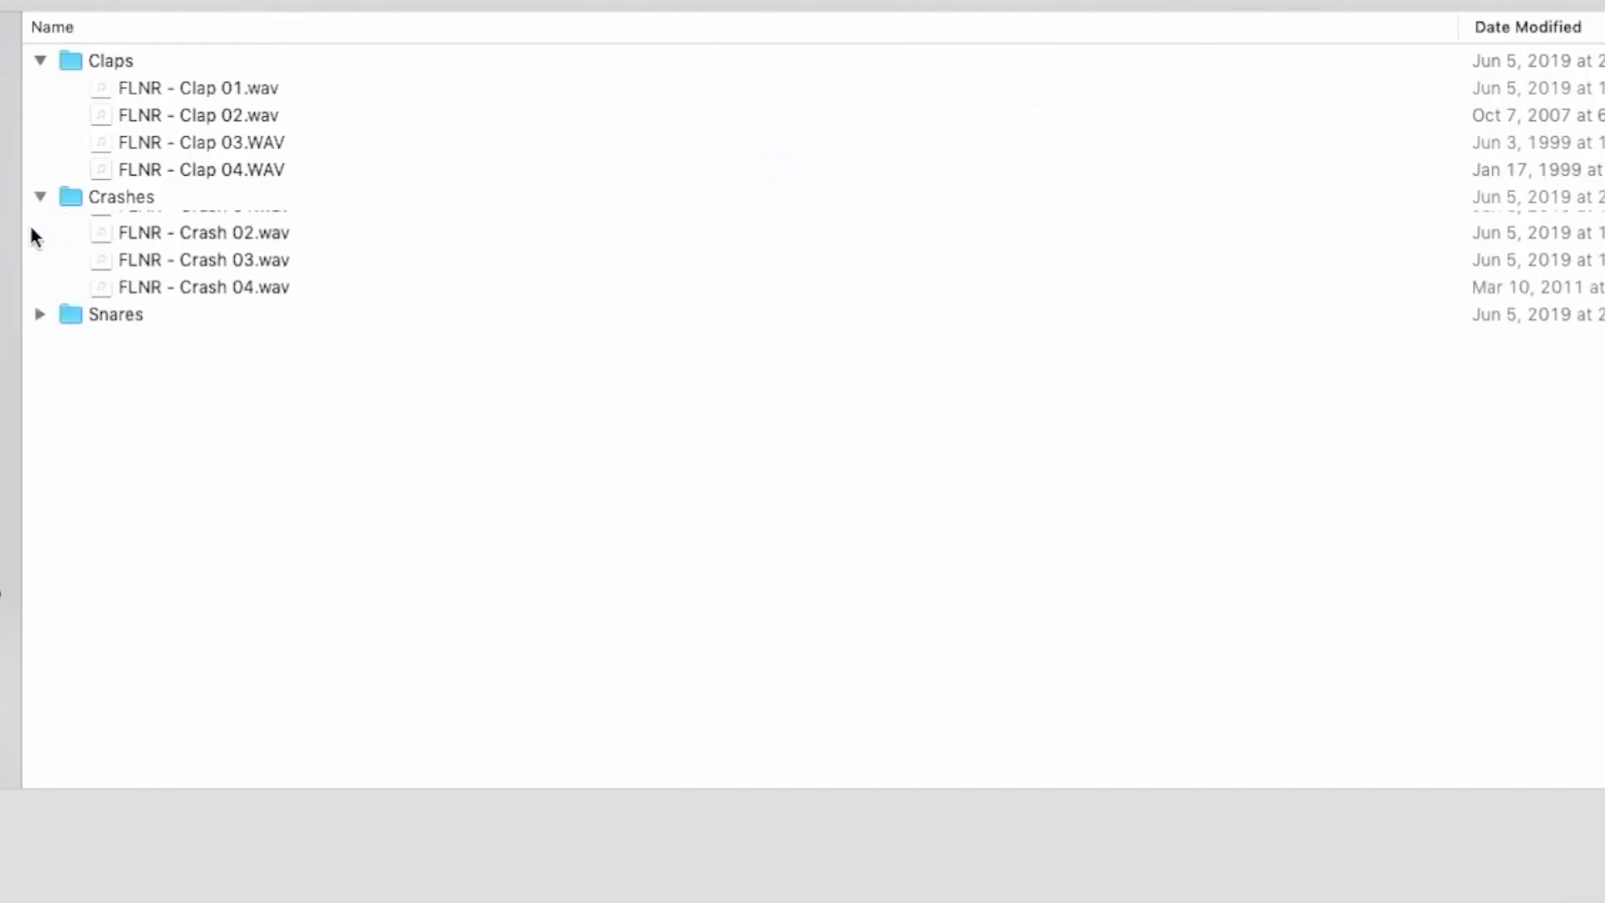
{"action": "left_click", "coordinate": [228, 249]}
{"action": "left_click", "coordinate": [212, 279]}
{"action": "left_click", "coordinate": [212, 308]}
{"action": "left_click", "coordinate": [228, 280]}
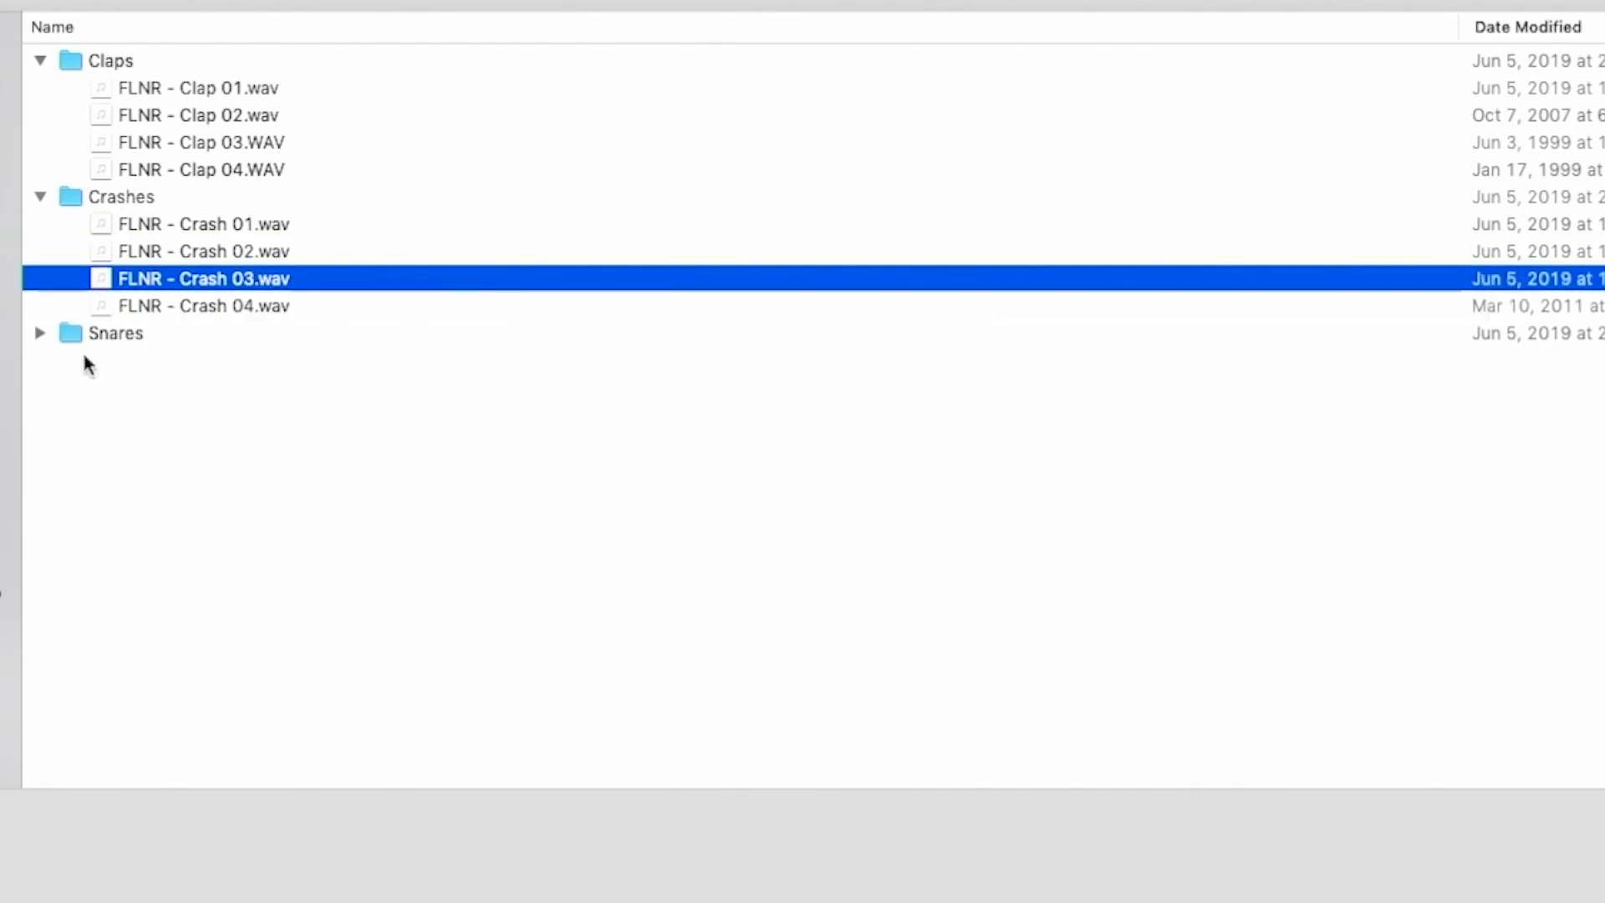
- Expand the Snares folder and audition the four FLNR snare samples
{"action": "left_click", "coordinate": [39, 332]}
{"action": "left_click", "coordinate": [203, 461]}
{"action": "left_click", "coordinate": [205, 443]}
{"action": "left_click", "coordinate": [208, 414]}
{"action": "left_click", "coordinate": [213, 391]}
{"action": "left_click", "coordinate": [223, 361]}
{"action": "left_click", "coordinate": [224, 438]}
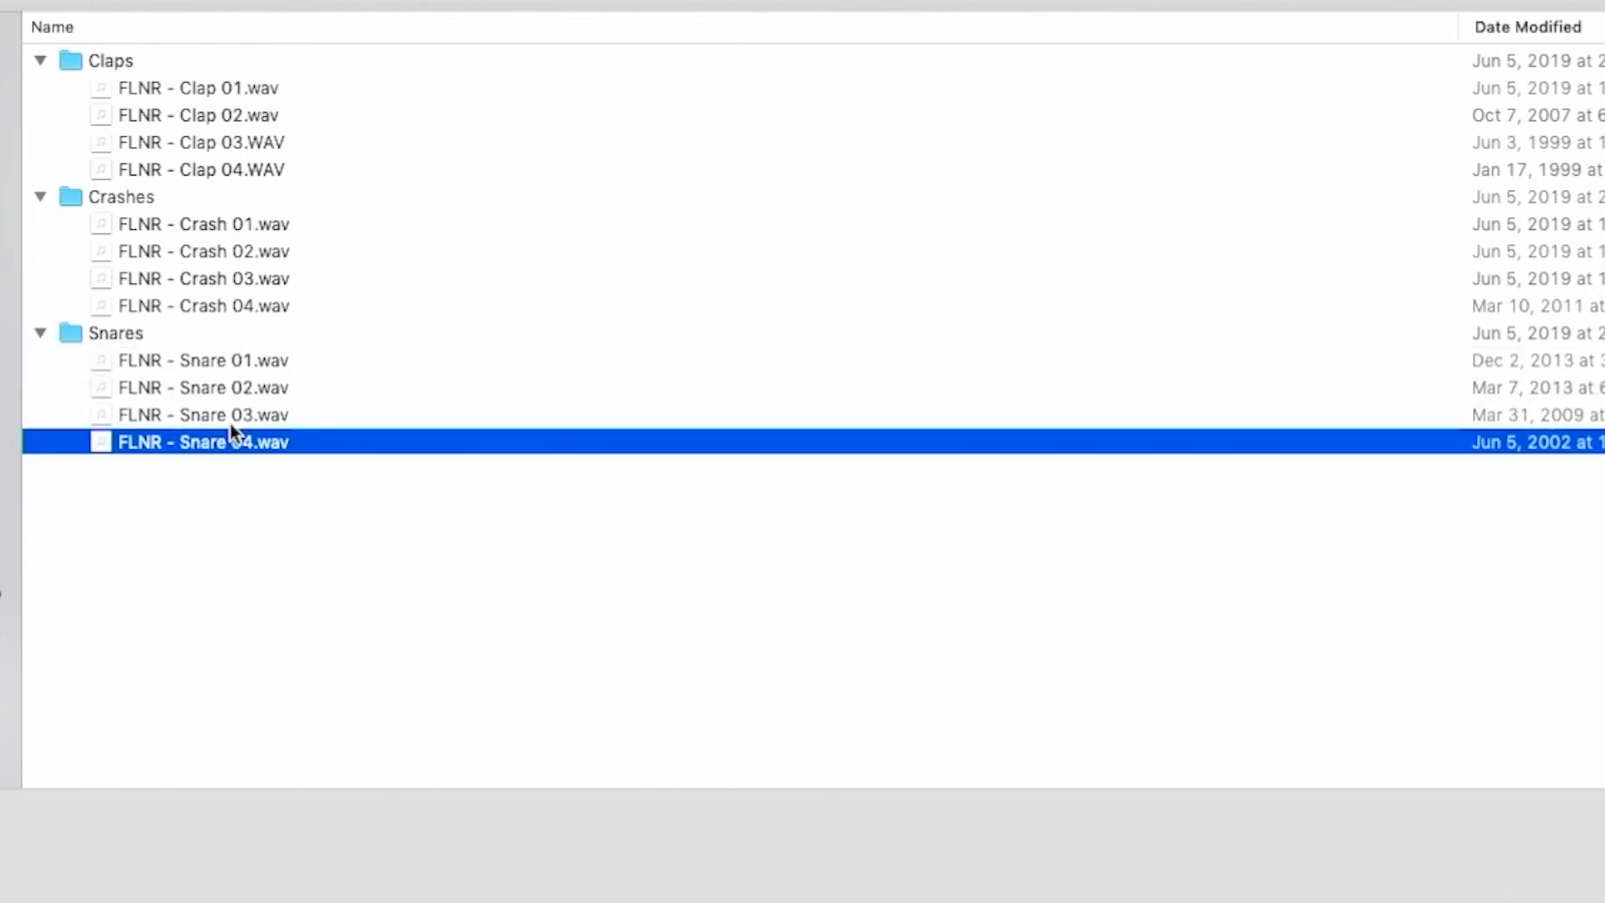
{"action": "left_click", "coordinate": [238, 387]}
{"action": "left_click", "coordinate": [237, 361]}
{"action": "left_click", "coordinate": [224, 388]}
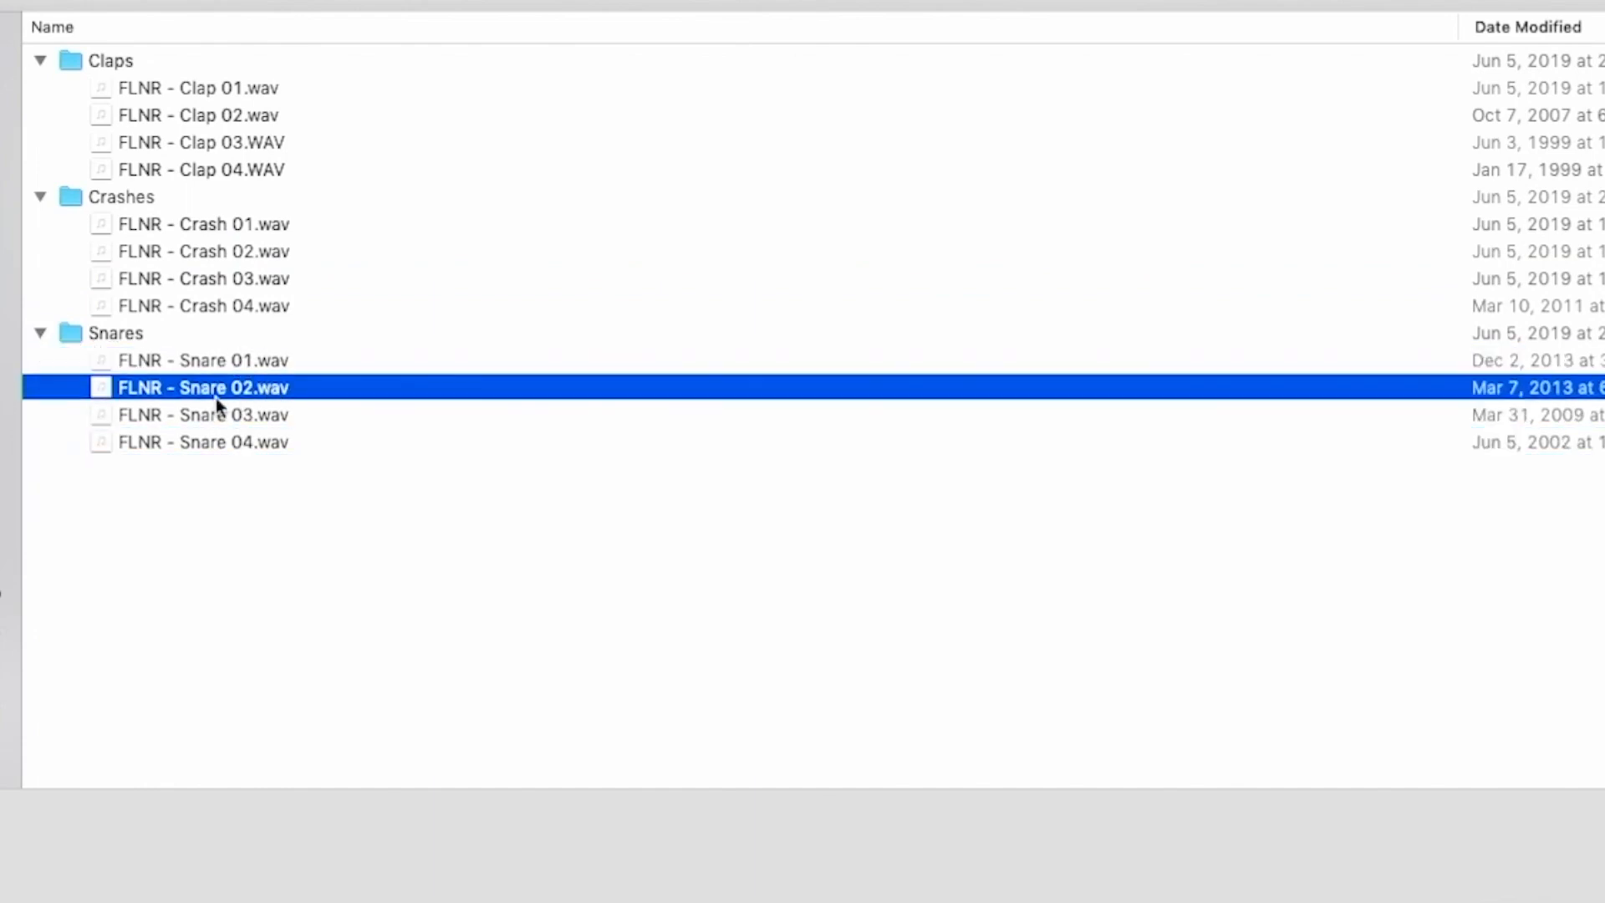
- Select FLNR - Snare 03.wav and FLNR - Crash 03.wav together and import them into the Pool
{"action": "left_click", "coordinate": [235, 413]}
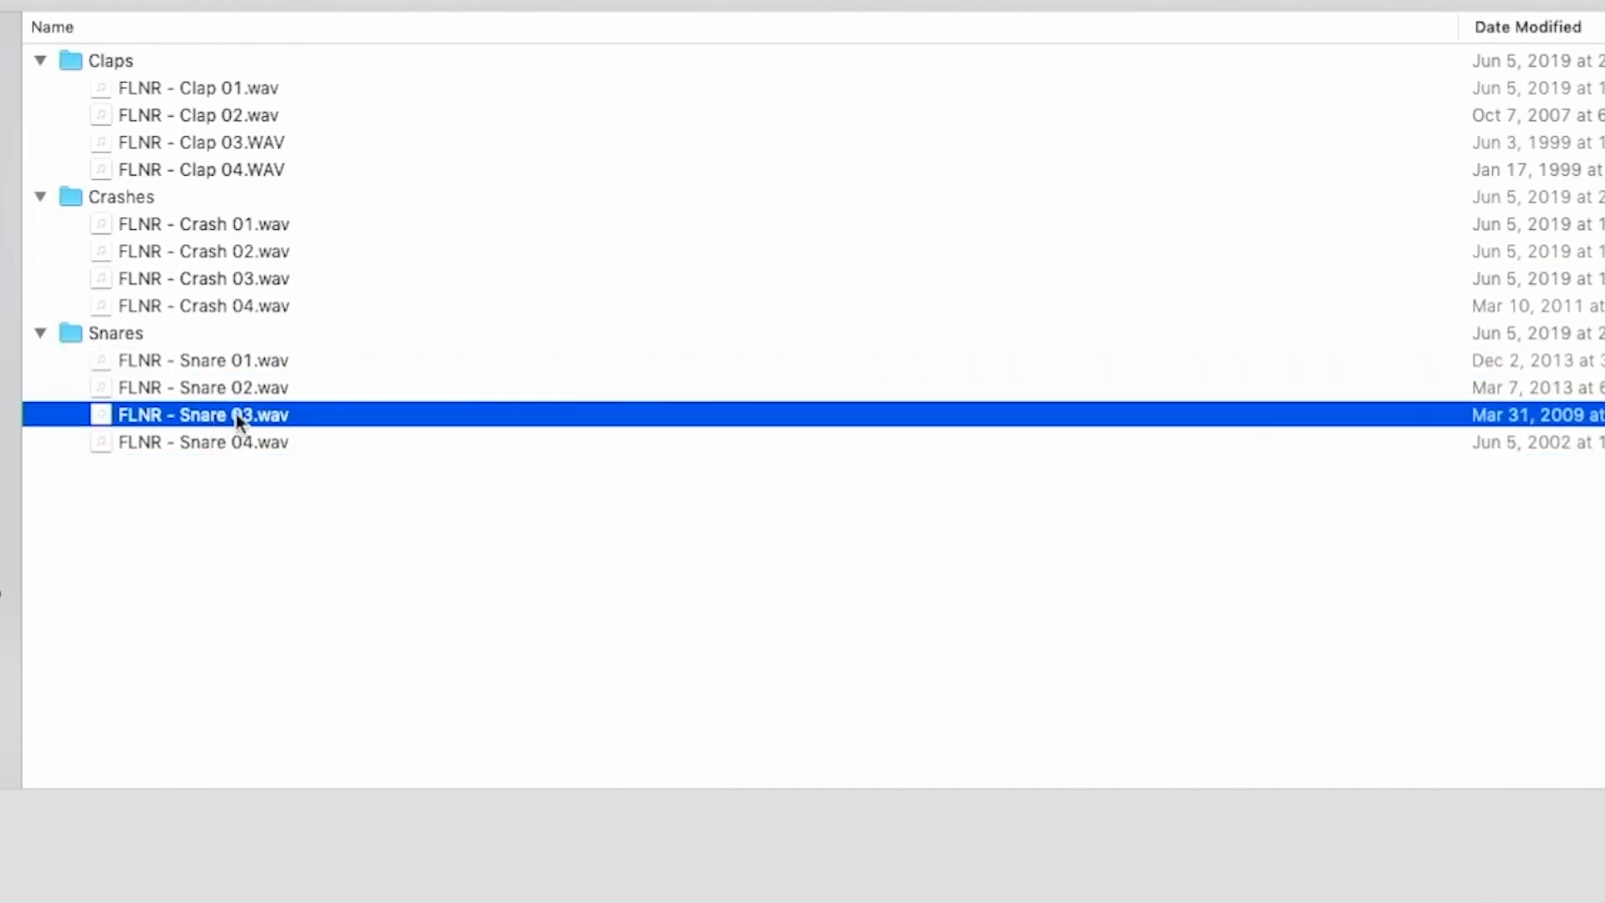
{"action": "left_click", "coordinate": [237, 275], "text": "super"}
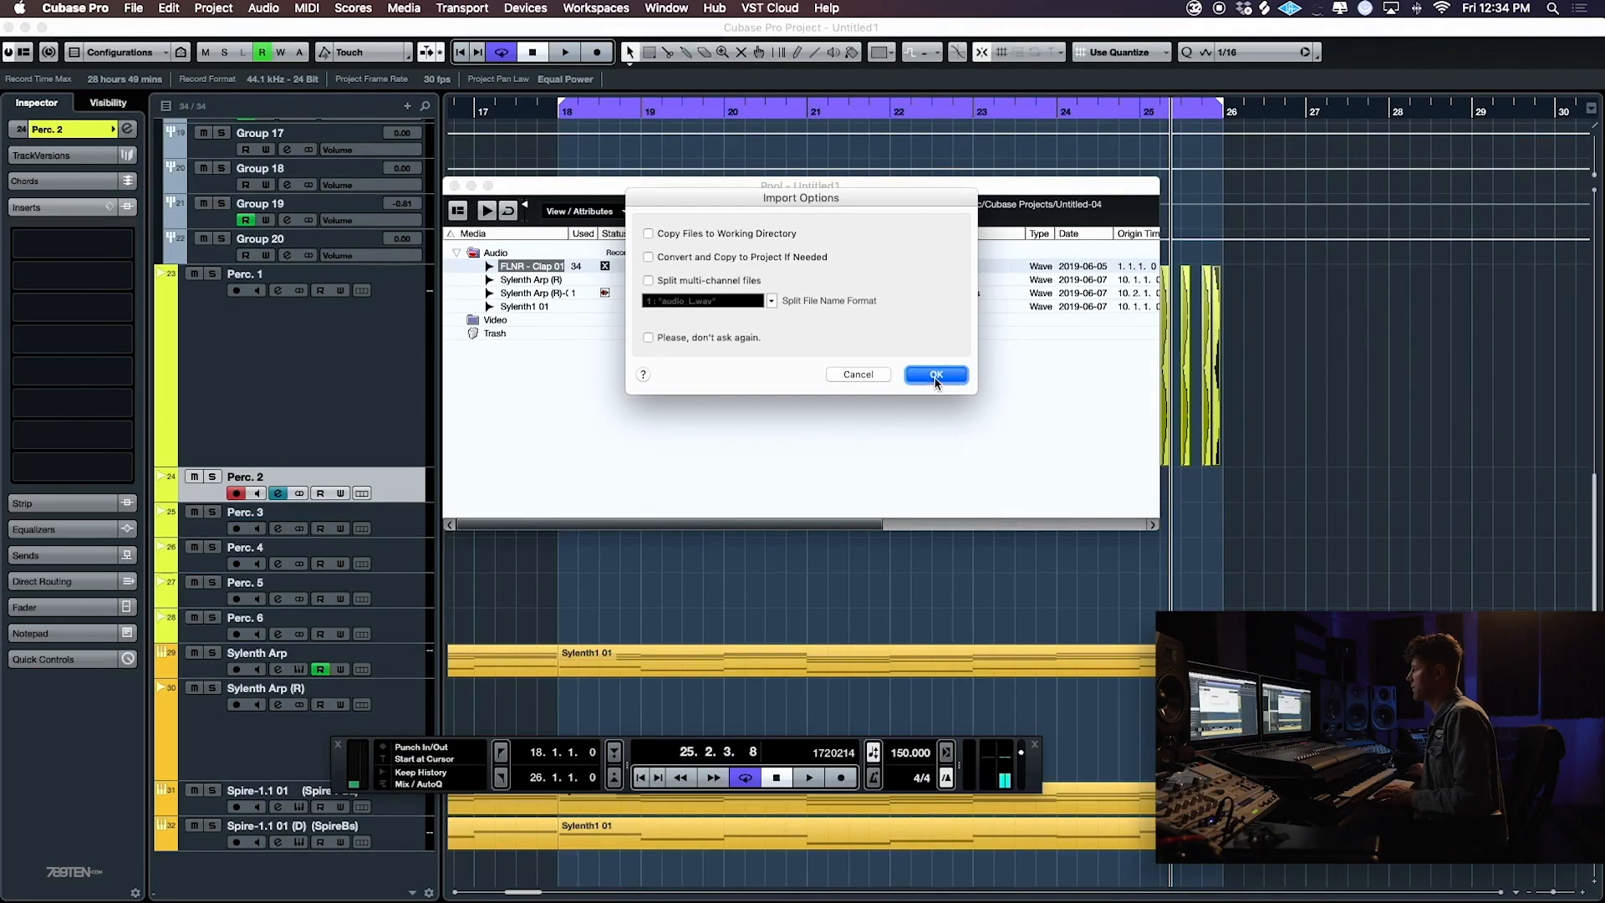
{"action": "left_click", "coordinate": [936, 376]}
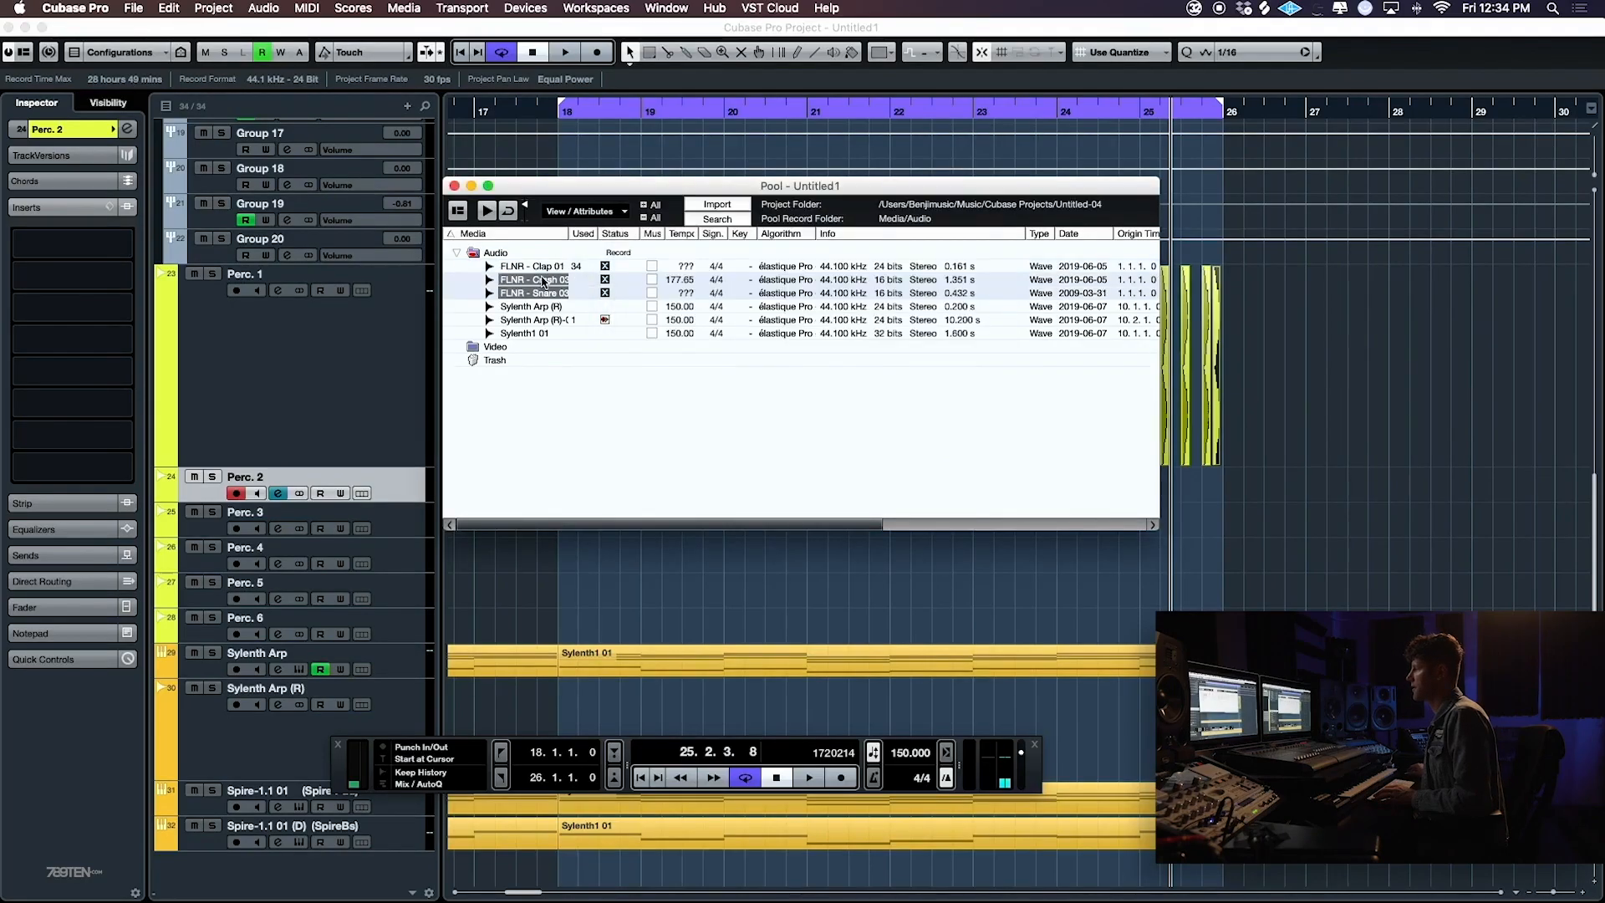
- Insert the crash and snare samples at bar 18 on separate tracks, Perc. 2 and Perc. 3, and enlarge both tracks
{"action": "mouse_move", "coordinate": [619, 533]}
{"action": "left_mouse_down"}
{"action": "mouse_move", "coordinate": [560, 520]}
{"action": "mouse_move", "coordinate": [560, 503]}
{"action": "left_mouse_up"}
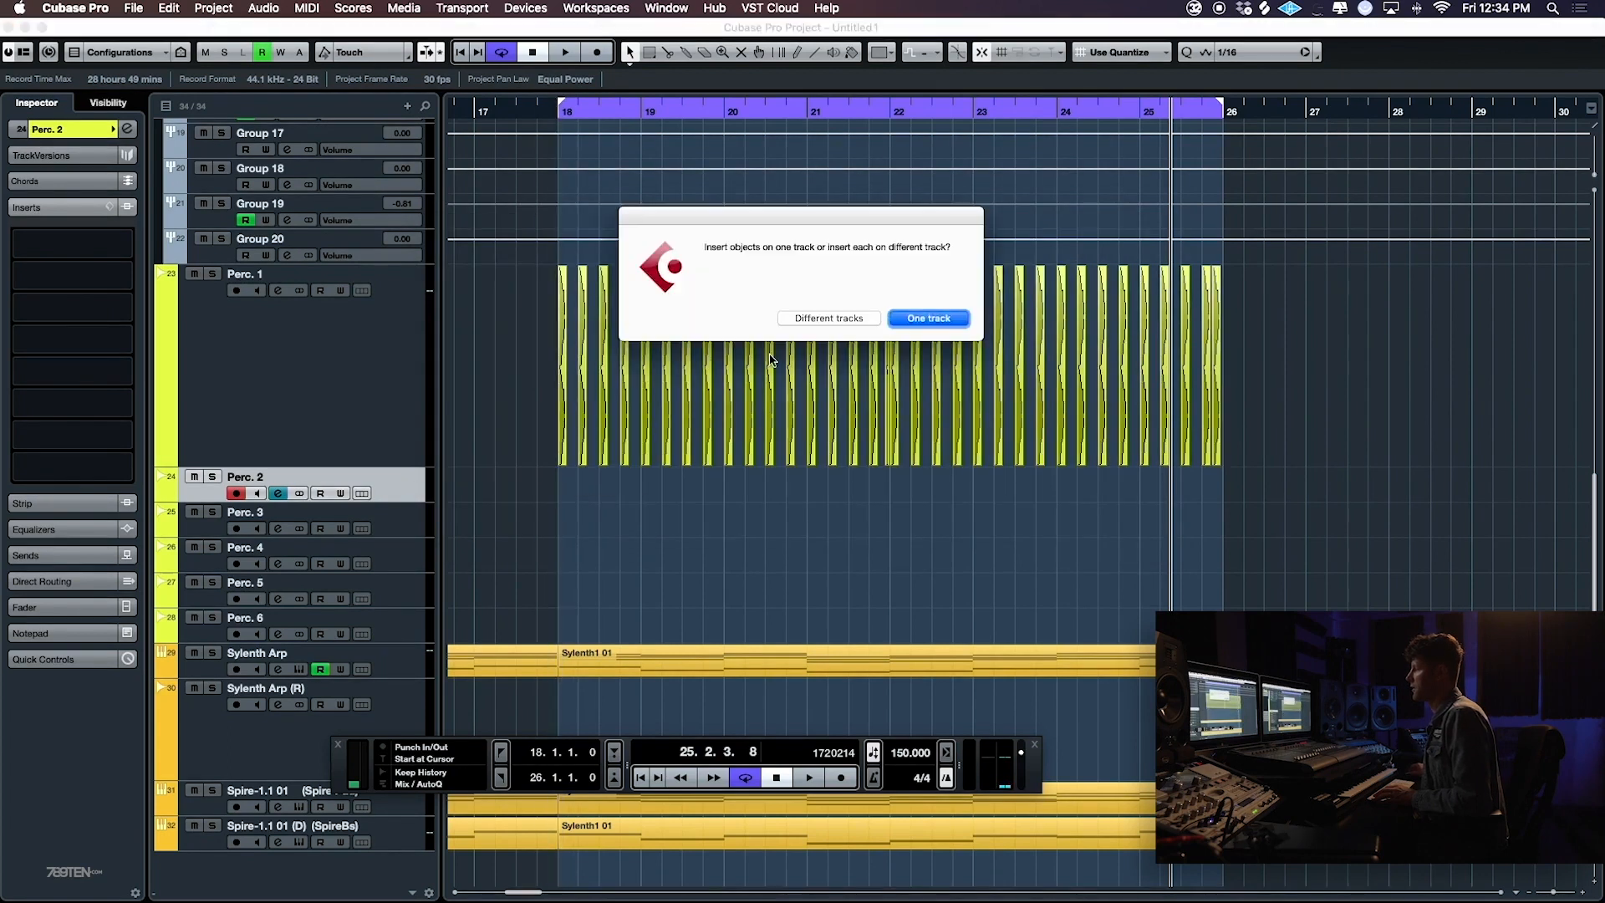
{"action": "left_click", "coordinate": [849, 323]}
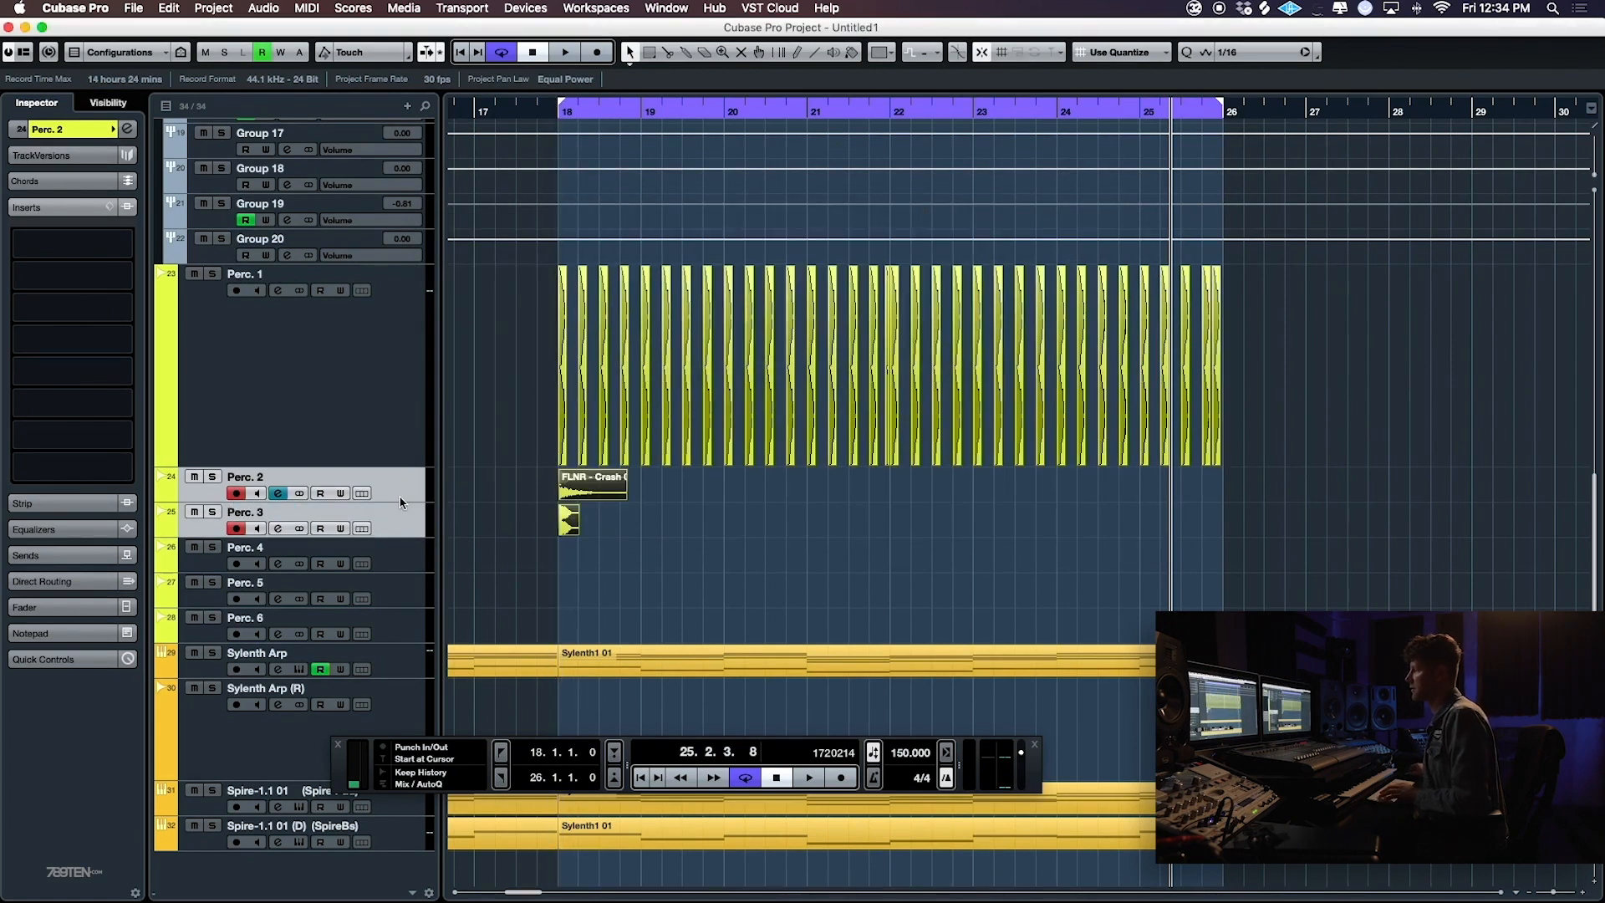
{"action": "left_click_drag", "start_coordinate": [400, 501], "coordinate": [404, 579]}
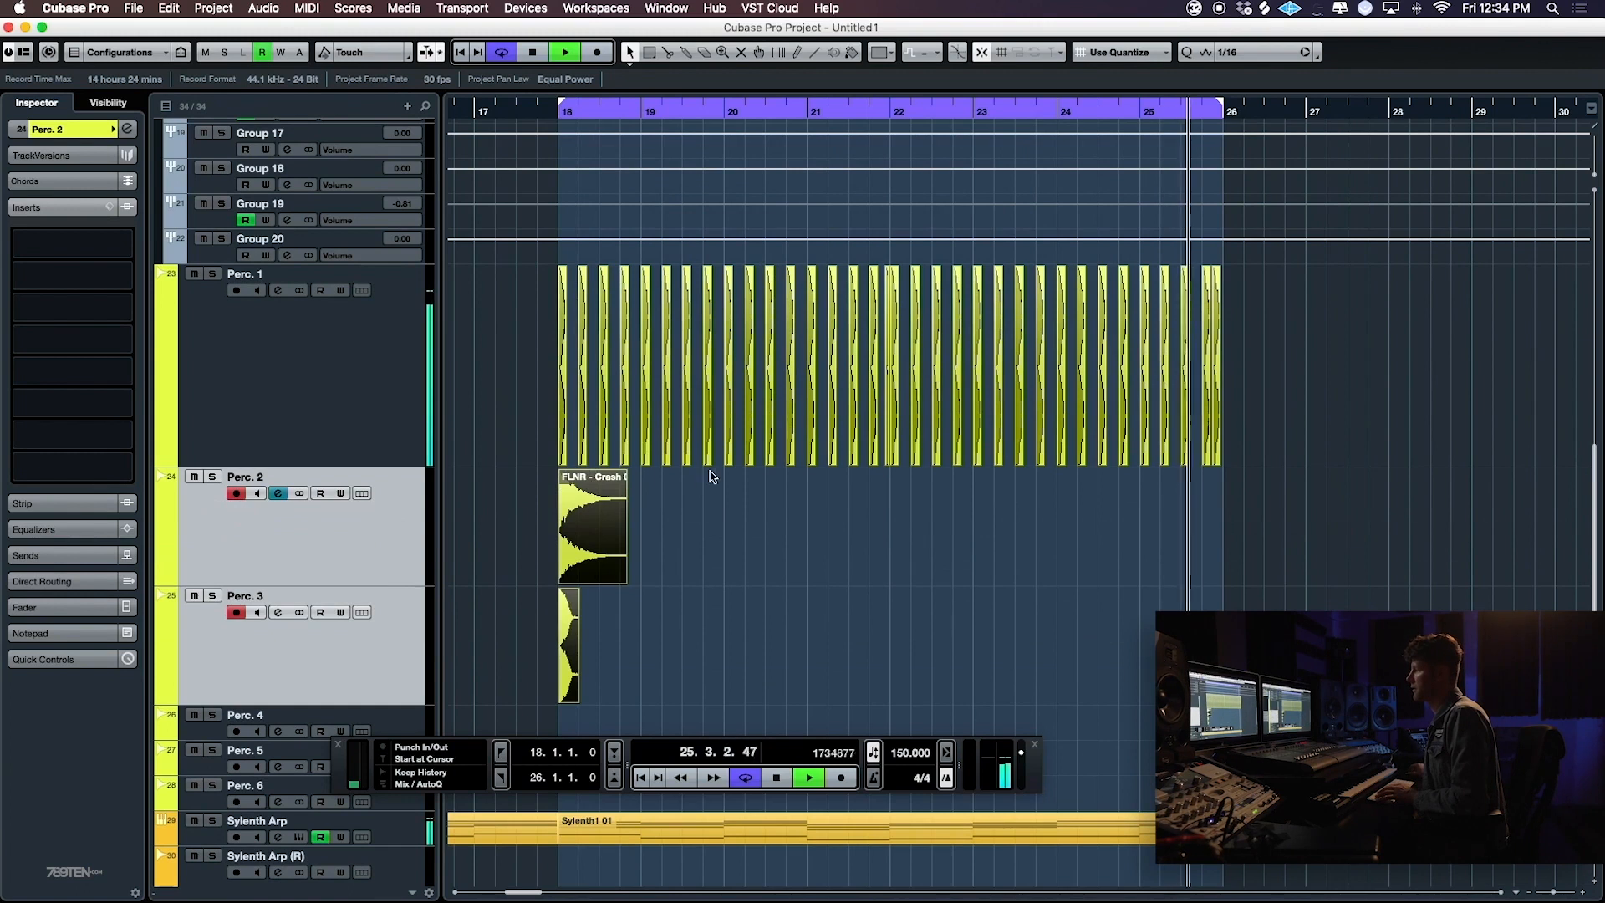
{"action": "left_click", "coordinate": [392, 510]}
{"action": "left_click", "coordinate": [389, 633]}
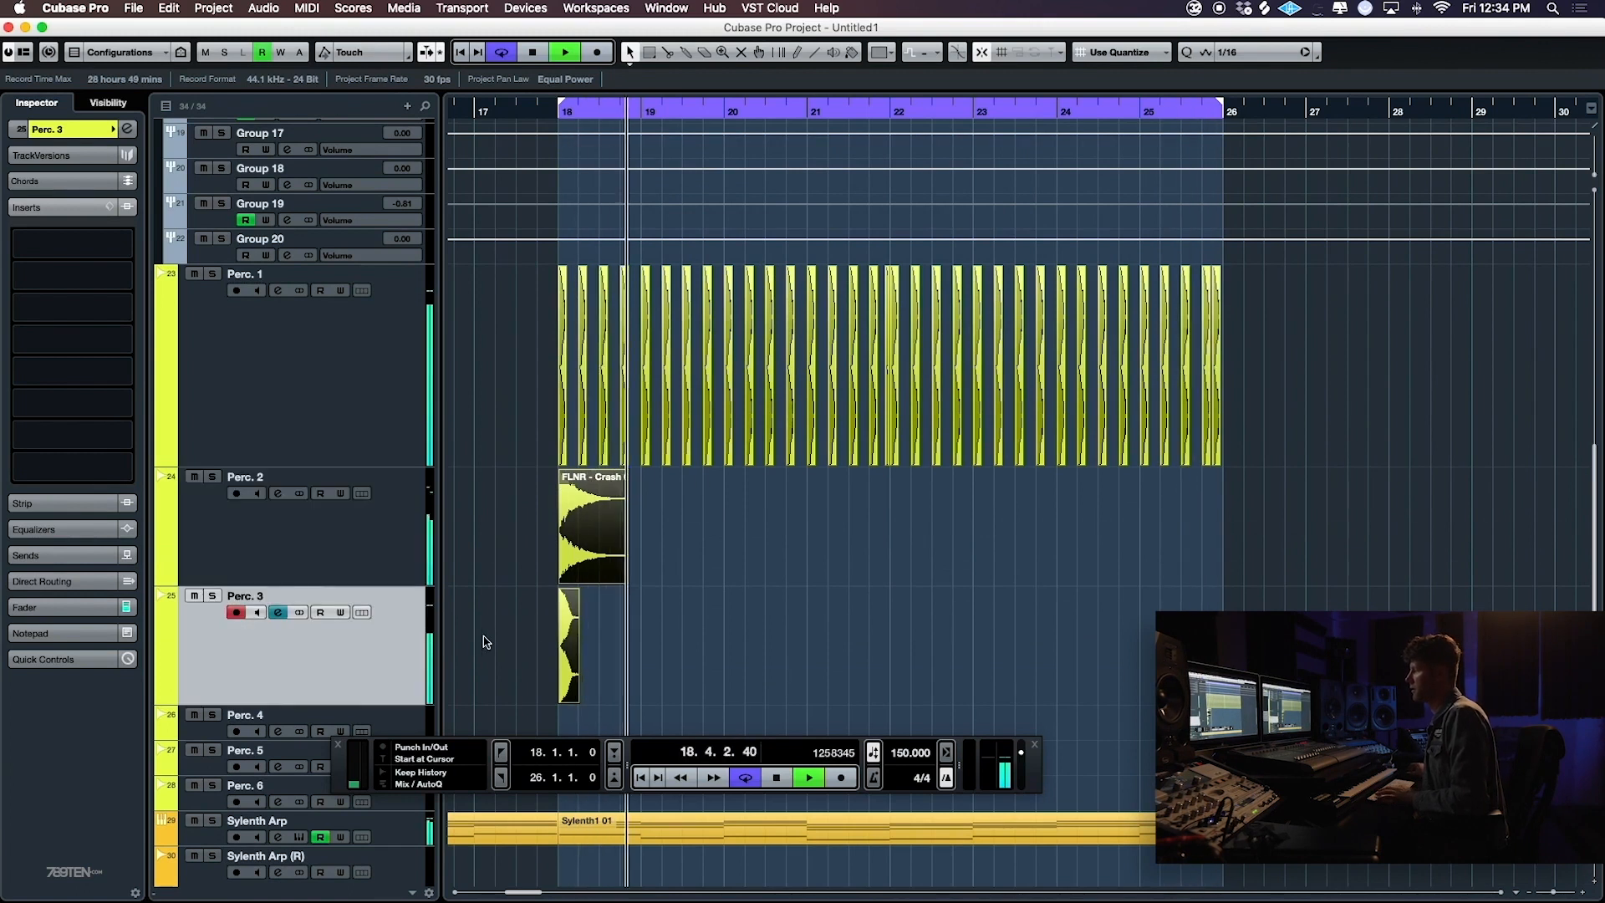
- Position the snare clip near bar 18 on Perc. 3 and duplicate it repeatedly along the track
{"action": "key", "text": "h"}
{"action": "key", "text": "h"}
{"action": "key", "text": "h"}
{"action": "left_click", "coordinate": [849, 652]}
{"action": "key", "text": "g"}
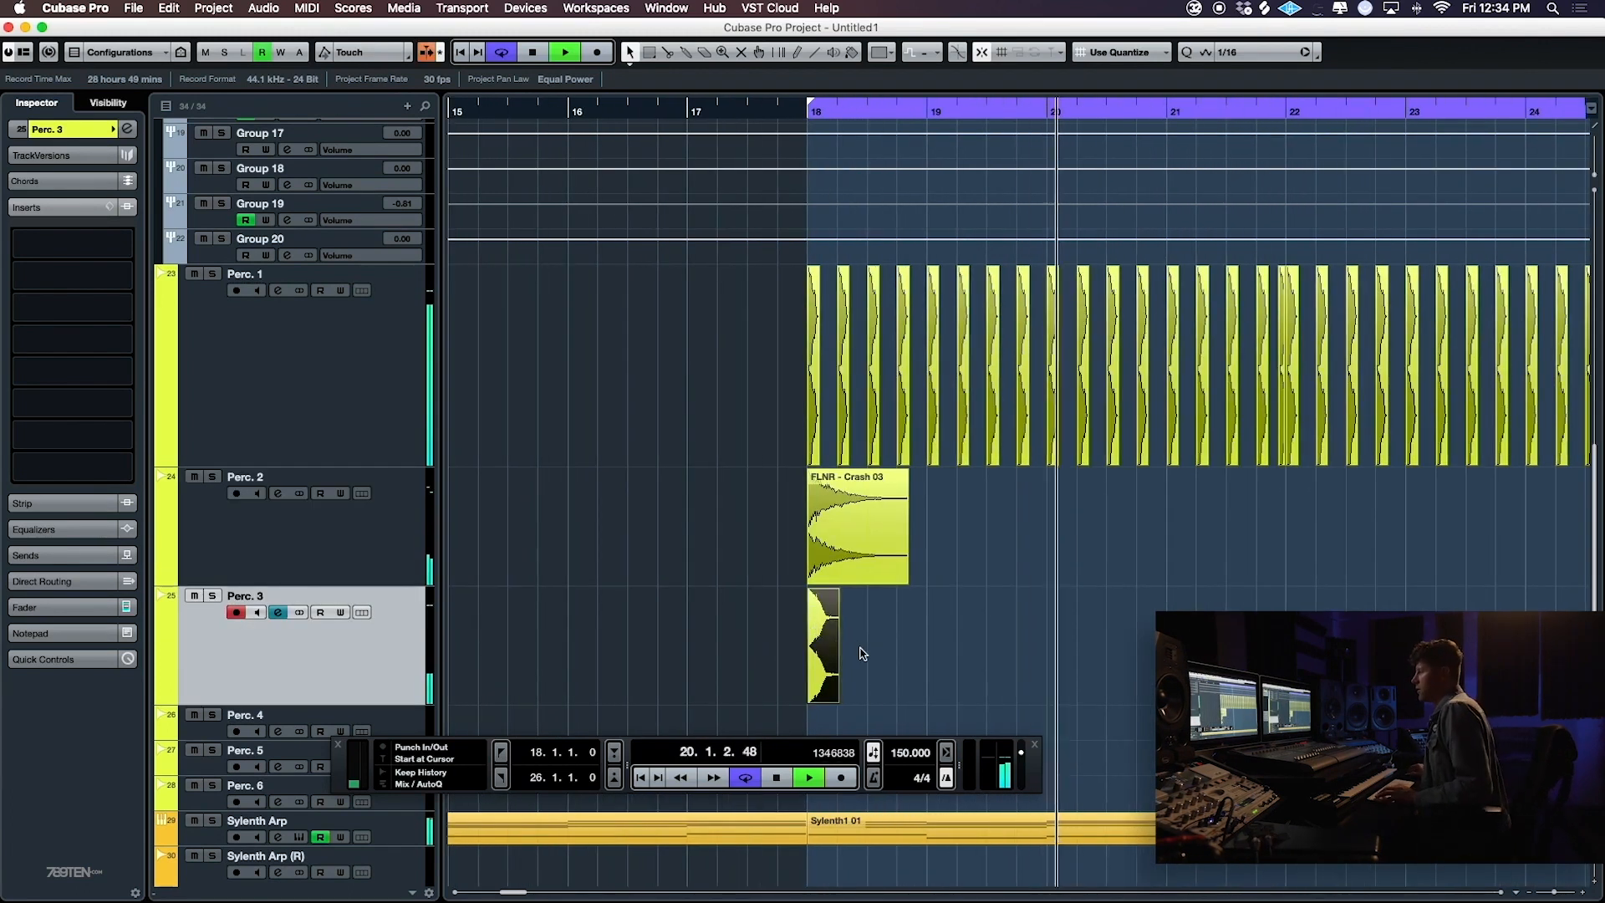
{"action": "key", "text": "g"}
{"action": "key", "text": "g"}
{"action": "left_click", "coordinate": [849, 548]}
{"action": "left_click_drag", "start_coordinate": [848, 547], "coordinate": [1017, 669]}
{"action": "key", "text": "h"}
{"action": "key", "text": "h"}
{"action": "scroll", "coordinate": [1289, 604], "scroll_direction": "right", "scroll_amount": 3}
{"action": "key", "text": "space"}
{"action": "key", "text": "super+d"}
{"action": "key", "text": "super+d"}
{"action": "key", "text": "super+d"}
- Duplicate the snare run to fill the section and copy the eight-bar clap, crash and snare pattern to bars 26–34
{"action": "key", "text": "g"}
{"action": "key", "text": "g"}
{"action": "key", "text": "g"}
{"action": "left_click_drag", "start_coordinate": [1363, 623], "coordinate": [981, 659]}
{"action": "key", "text": "super+d"}
{"action": "mouse_move", "coordinate": [1178, 337]}
{"action": "left_mouse_down"}
{"action": "mouse_move", "coordinate": [619, 411]}
{"action": "mouse_move", "coordinate": [1095, 408]}
{"action": "left_mouse_up"}
{"action": "left_click_drag", "start_coordinate": [819, 652], "coordinate": [666, 551]}
{"action": "key", "text": "BackSpace"}
{"action": "key", "text": "BackSpace"}
{"action": "key", "text": "super+z"}
{"action": "key", "text": "super+z"}
- Delete the Perc. 3 snares between bars 18 and 26 and play the arrangement
{"action": "left_click_drag", "start_coordinate": [699, 631], "coordinate": [473, 667]}
{"action": "key", "text": "BackSpace"}
{"action": "key", "text": "space"}
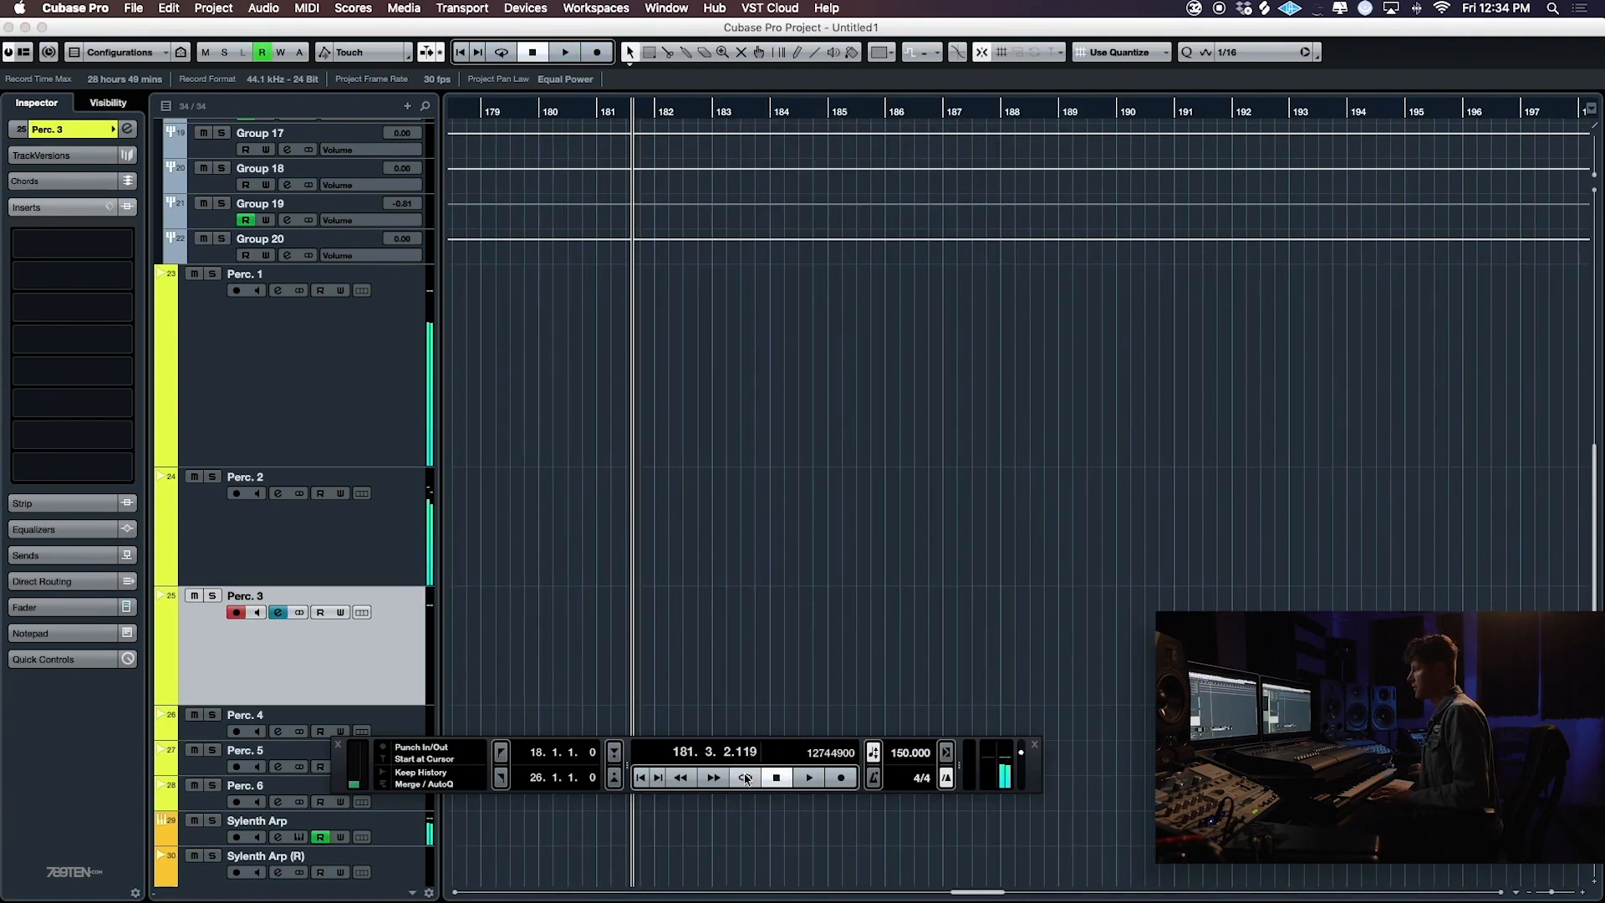
- Duplicate the bar 18–26 MIDI clips on Sylenth Arp, Spire Pad and SpireBs to bar 26
{"action": "scroll", "coordinate": [757, 588], "scroll_direction": "left", "scroll_amount": 20}
{"action": "scroll", "coordinate": [752, 588], "scroll_direction": "right", "scroll_amount": 8}
{"action": "scroll", "coordinate": [752, 587], "scroll_direction": "left", "scroll_amount": 5}
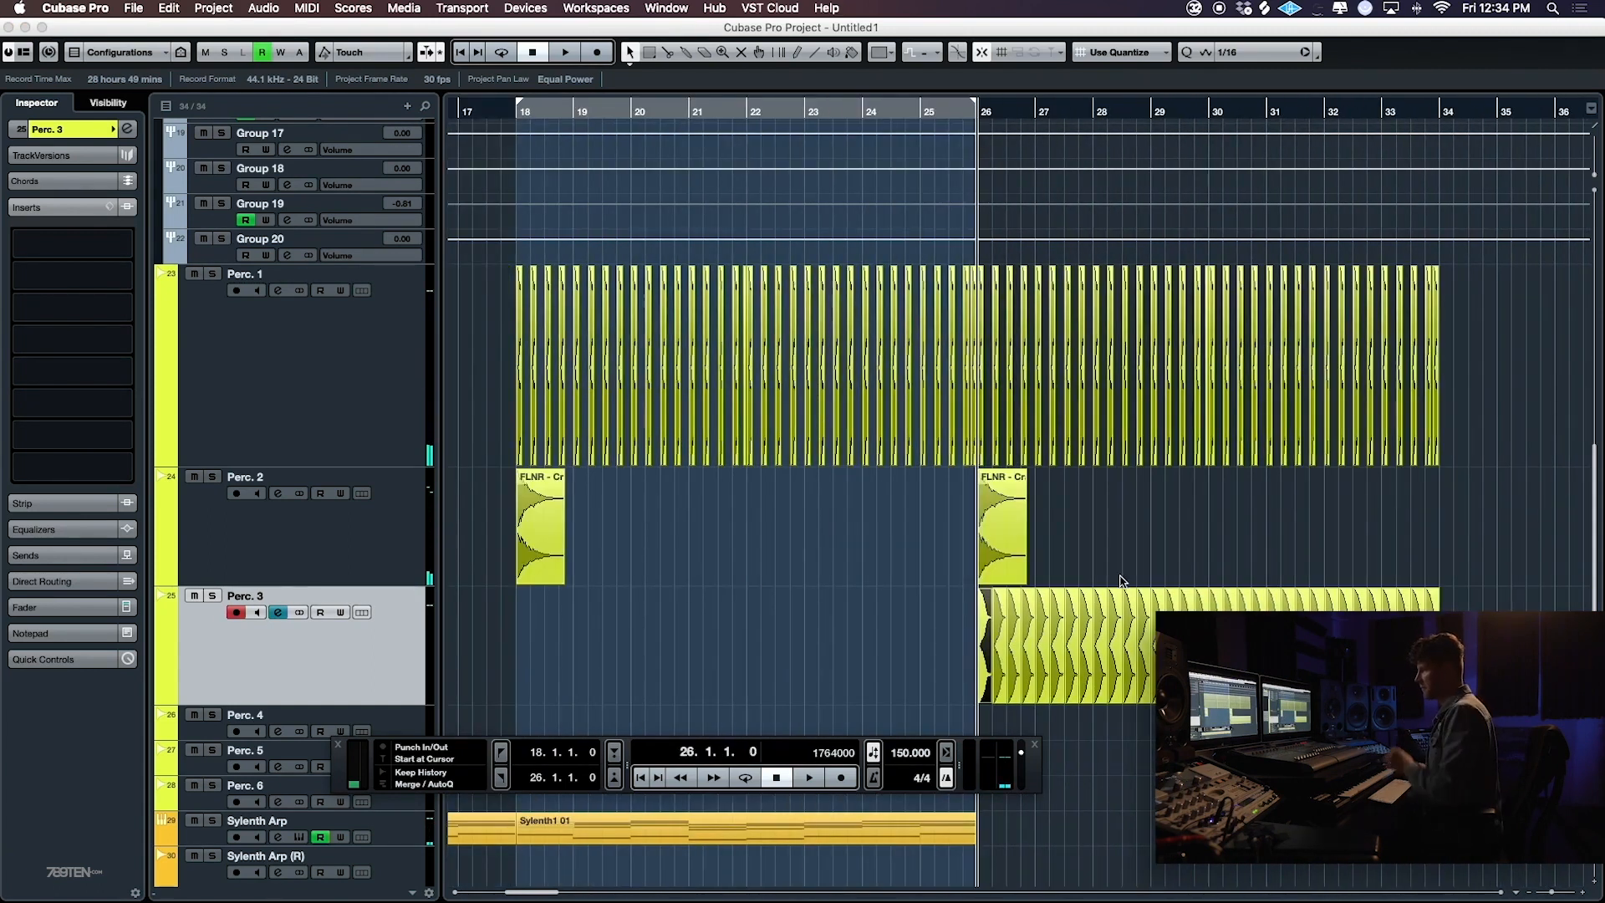
{"action": "scroll", "coordinate": [744, 734], "scroll_direction": "left", "scroll_amount": 2}
{"action": "key", "text": "F2"}
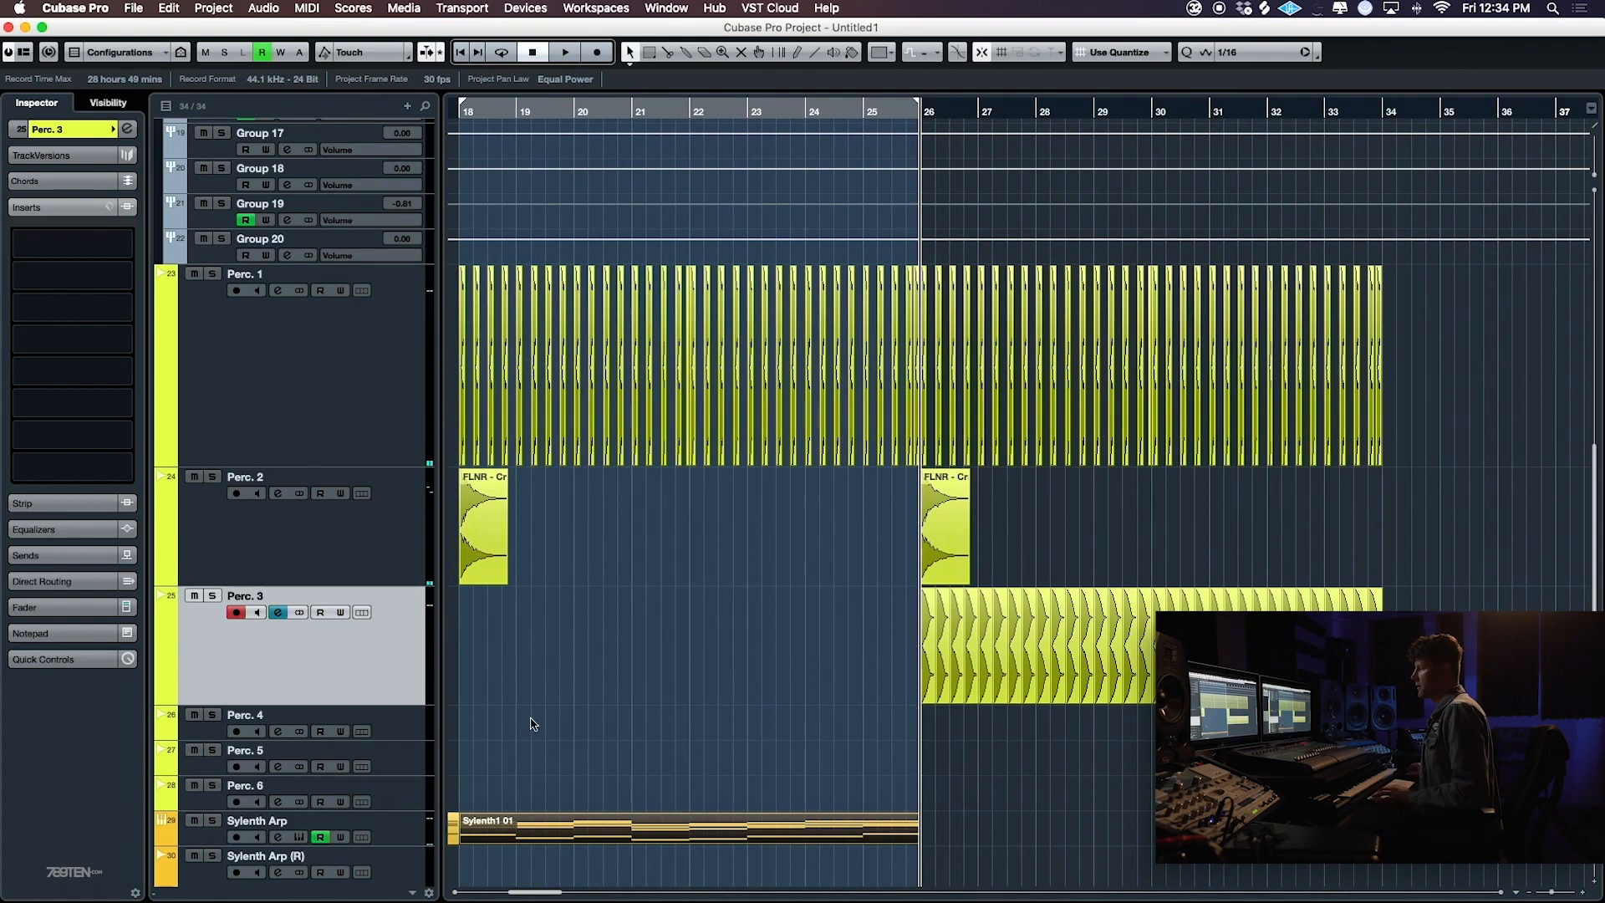
{"action": "scroll", "coordinate": [571, 720], "scroll_direction": "left", "scroll_amount": 8}
{"action": "scroll", "coordinate": [571, 721], "scroll_direction": "down", "scroll_amount": 4}
{"action": "scroll", "coordinate": [1049, 667], "scroll_direction": "right", "scroll_amount": 15}
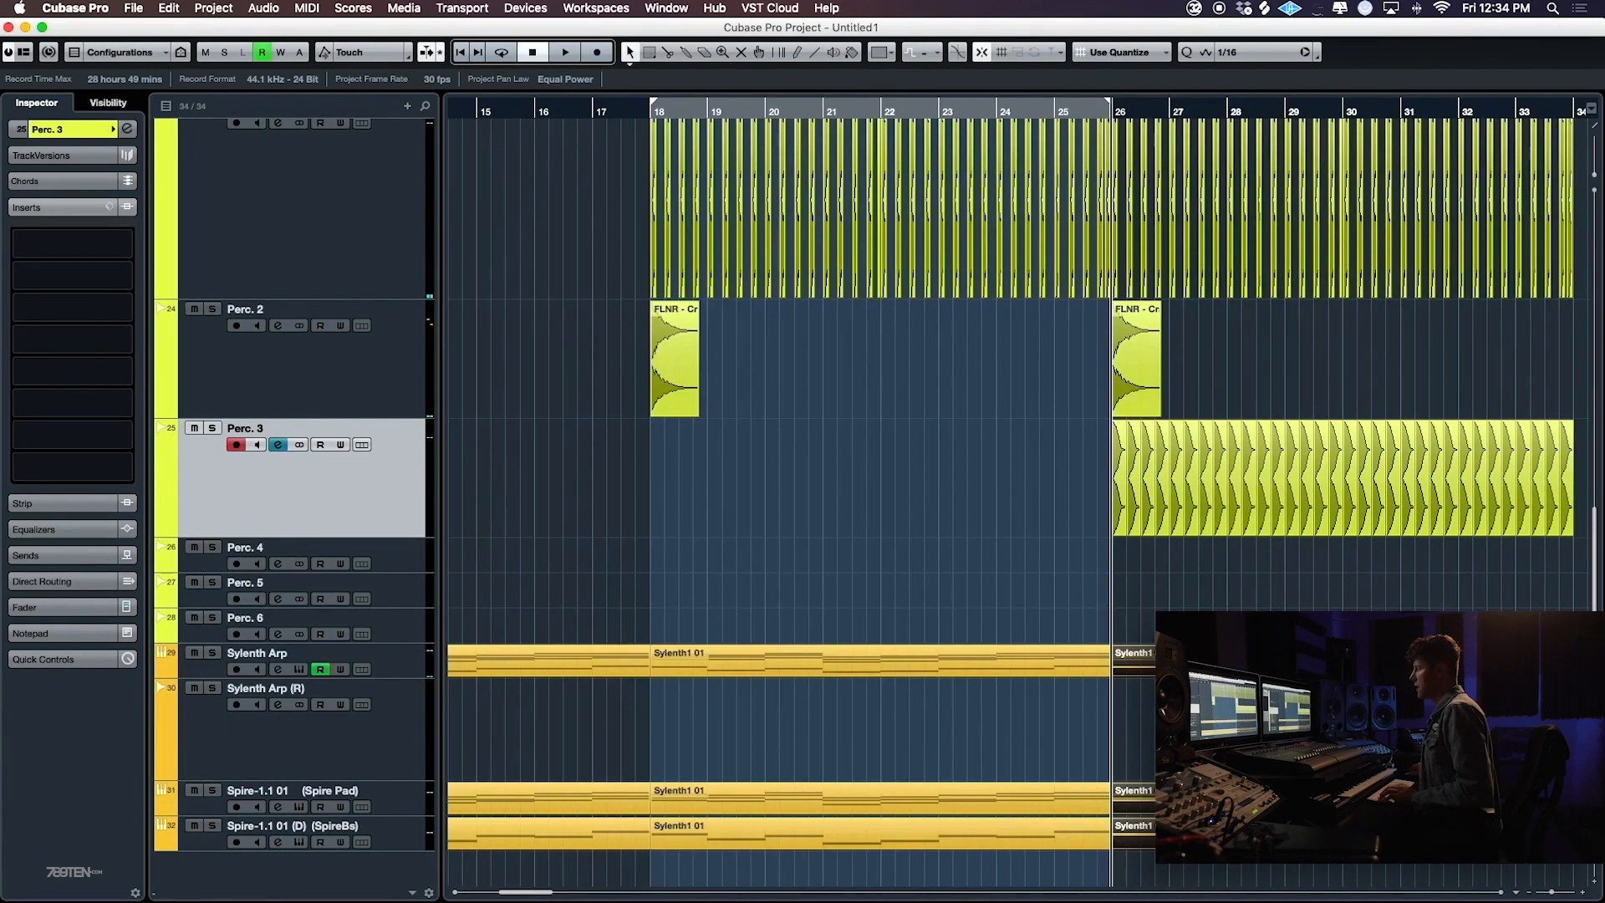
{"action": "scroll", "coordinate": [687, 527], "scroll_direction": "left", "scroll_amount": 12}
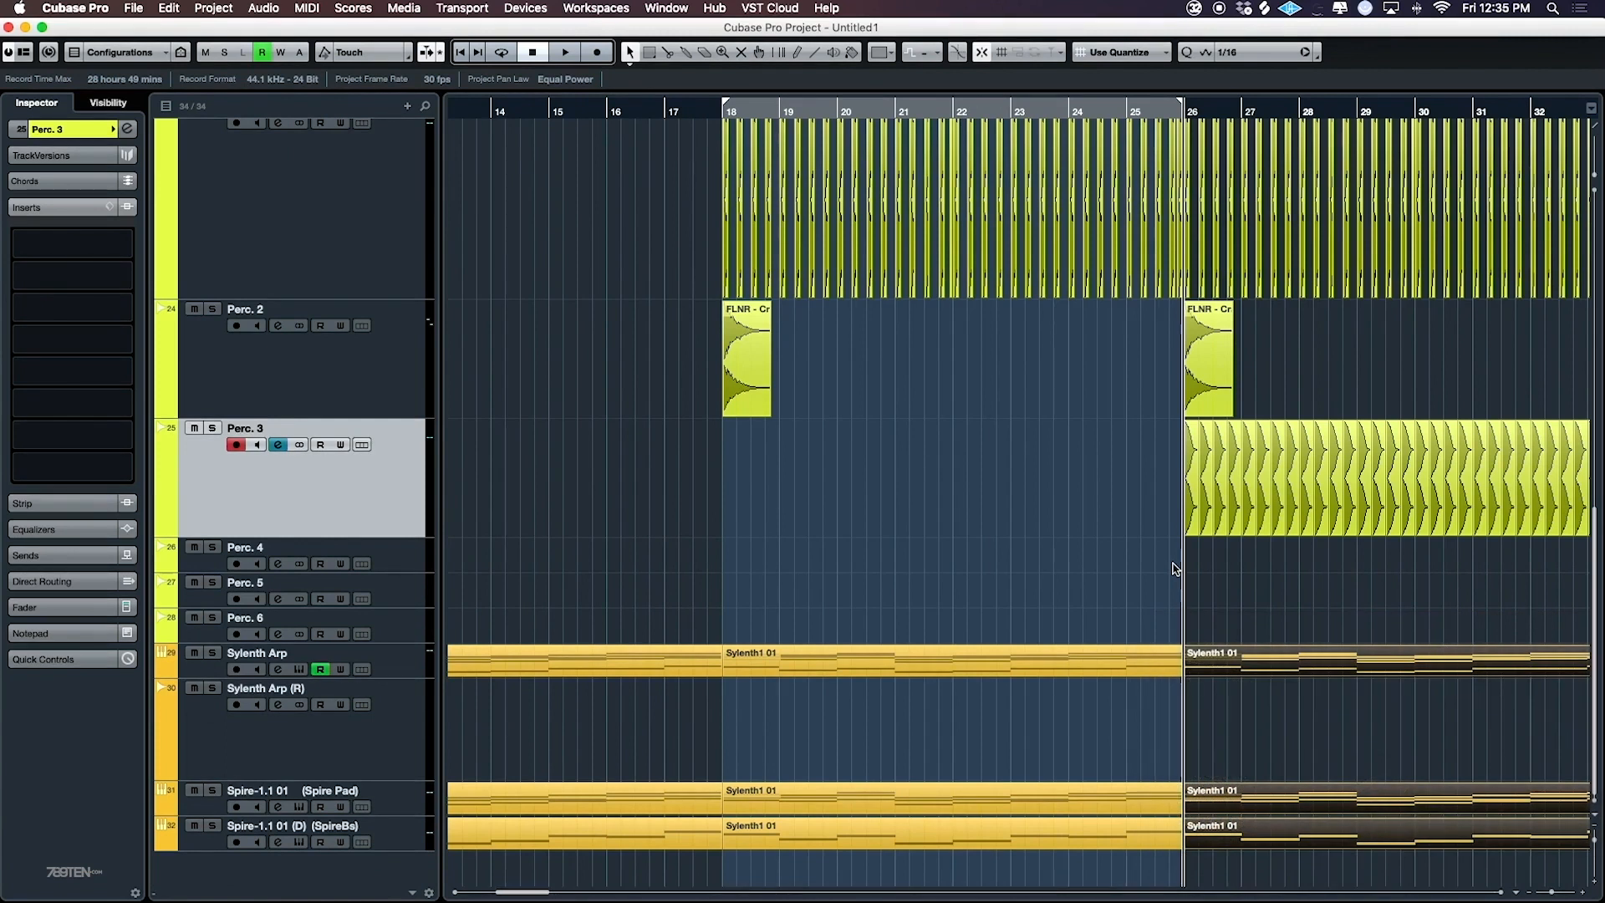
- Set the locators to bars 26–34 around the copied Sylenth Arp clip and start playback
{"action": "left_click", "coordinate": [1266, 617]}
{"action": "mouse_move", "coordinate": [1271, 664]}
{"action": "left_mouse_down"}
{"action": "mouse_move", "coordinate": [1420, 648]}
{"action": "mouse_move", "coordinate": [1272, 666]}
{"action": "left_mouse_up"}
{"action": "left_click_drag", "start_coordinate": [1279, 599], "coordinate": [1580, 611]}
{"action": "scroll", "coordinate": [1371, 599], "scroll_direction": "right", "scroll_amount": 2}
{"action": "left_click", "coordinate": [1217, 675]}
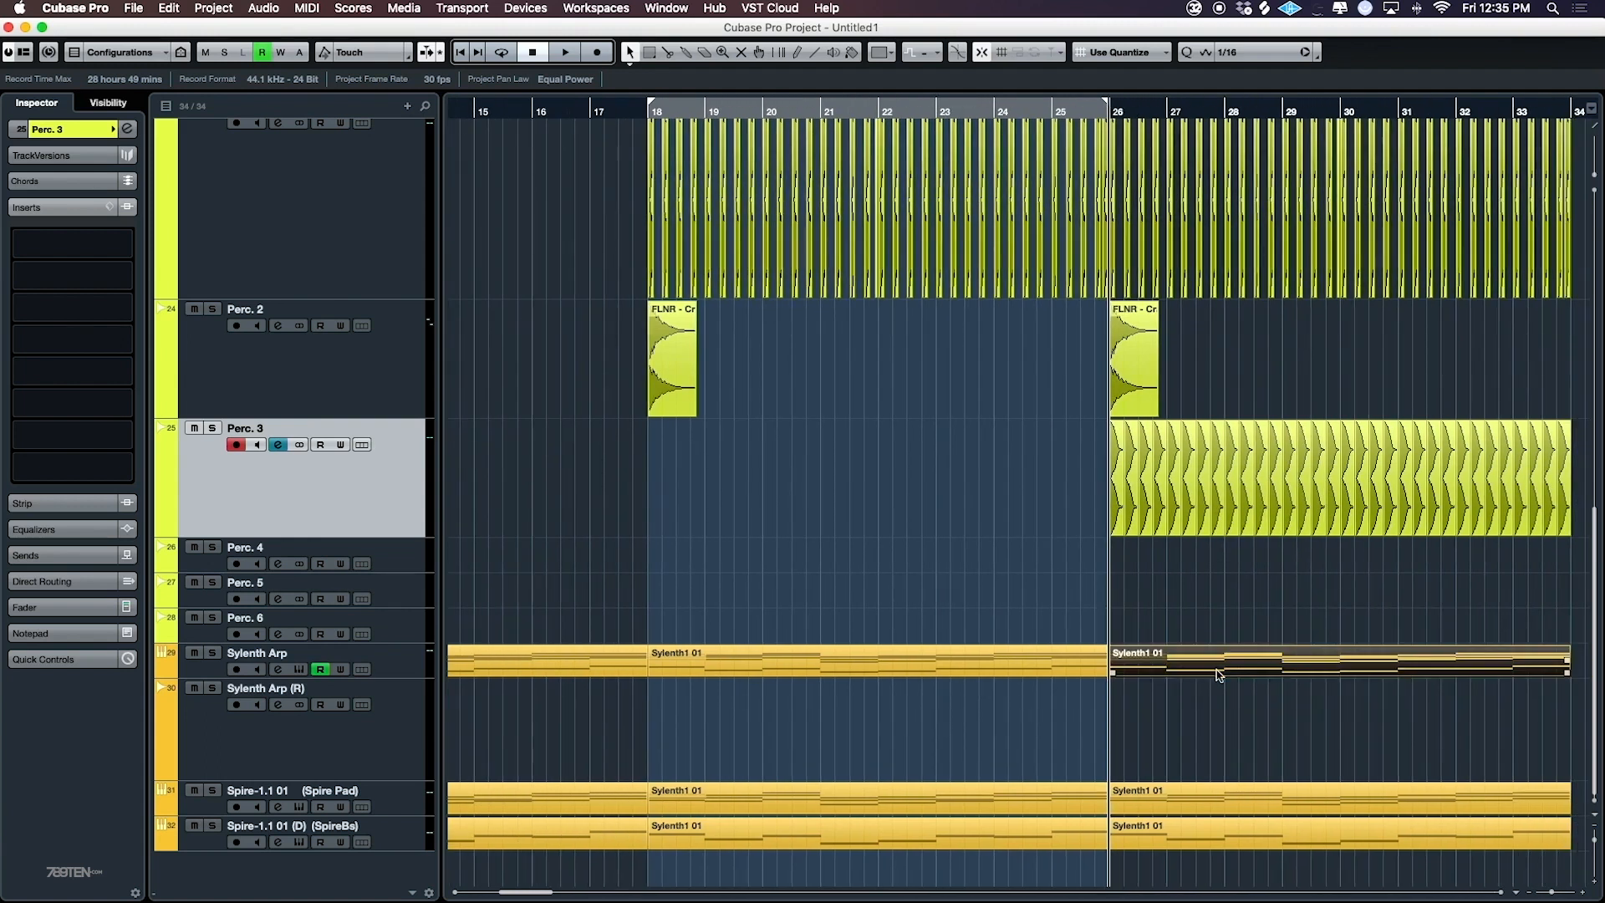
{"action": "key", "text": "p"}
{"action": "key", "text": "space"}
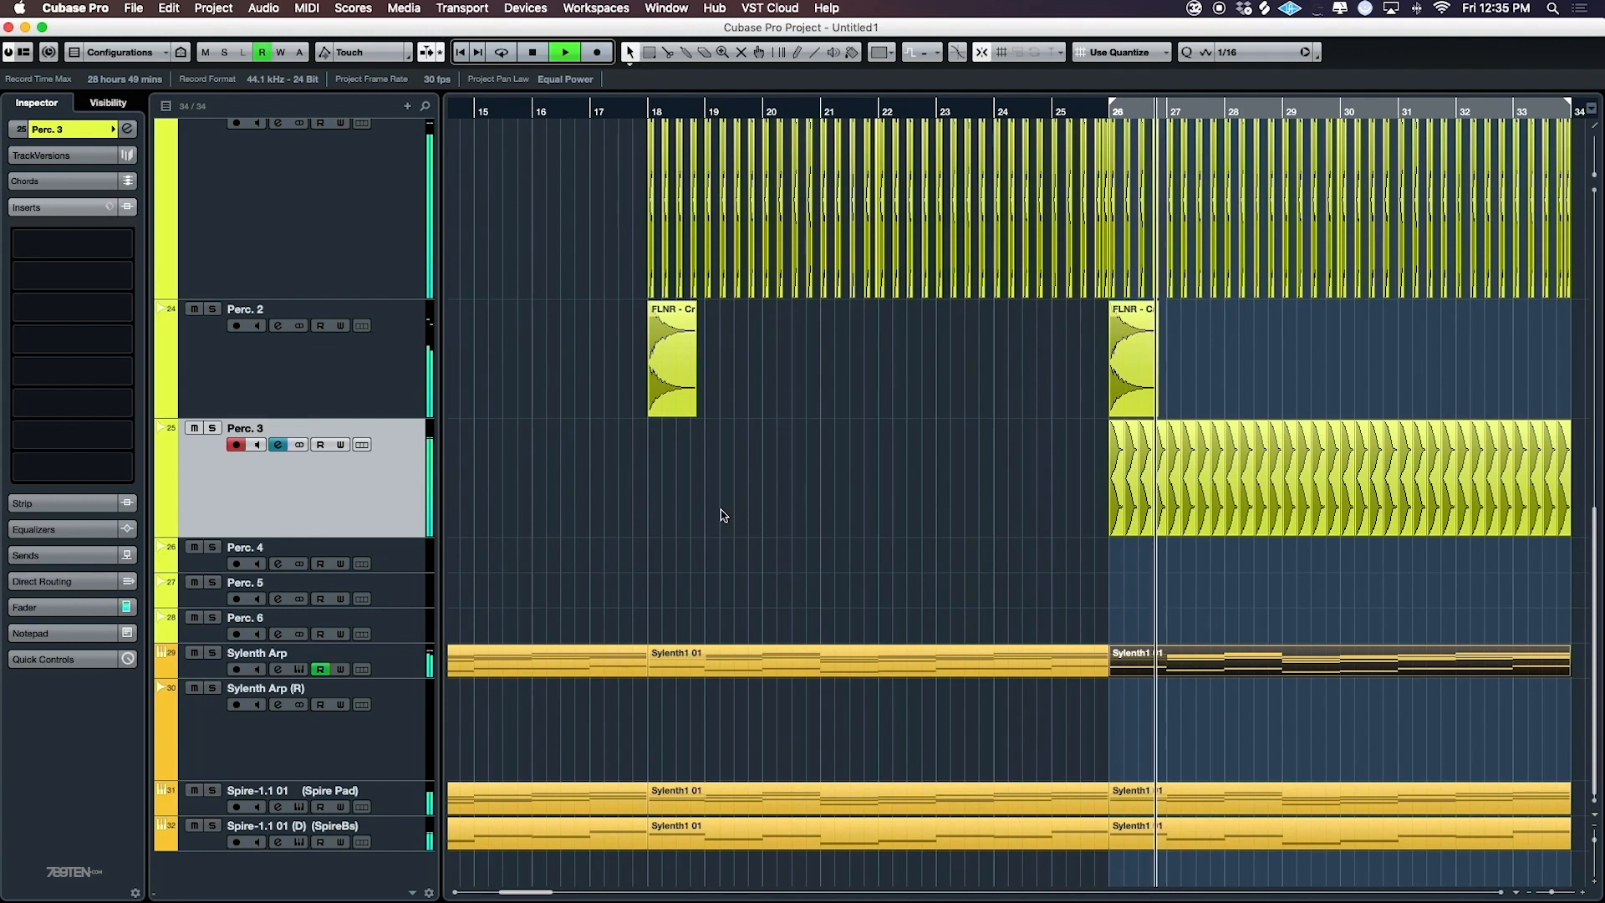
- Solo Perc. 3 and load ValhallaRoom in its first insert slot
{"action": "left_click", "coordinate": [212, 427]}
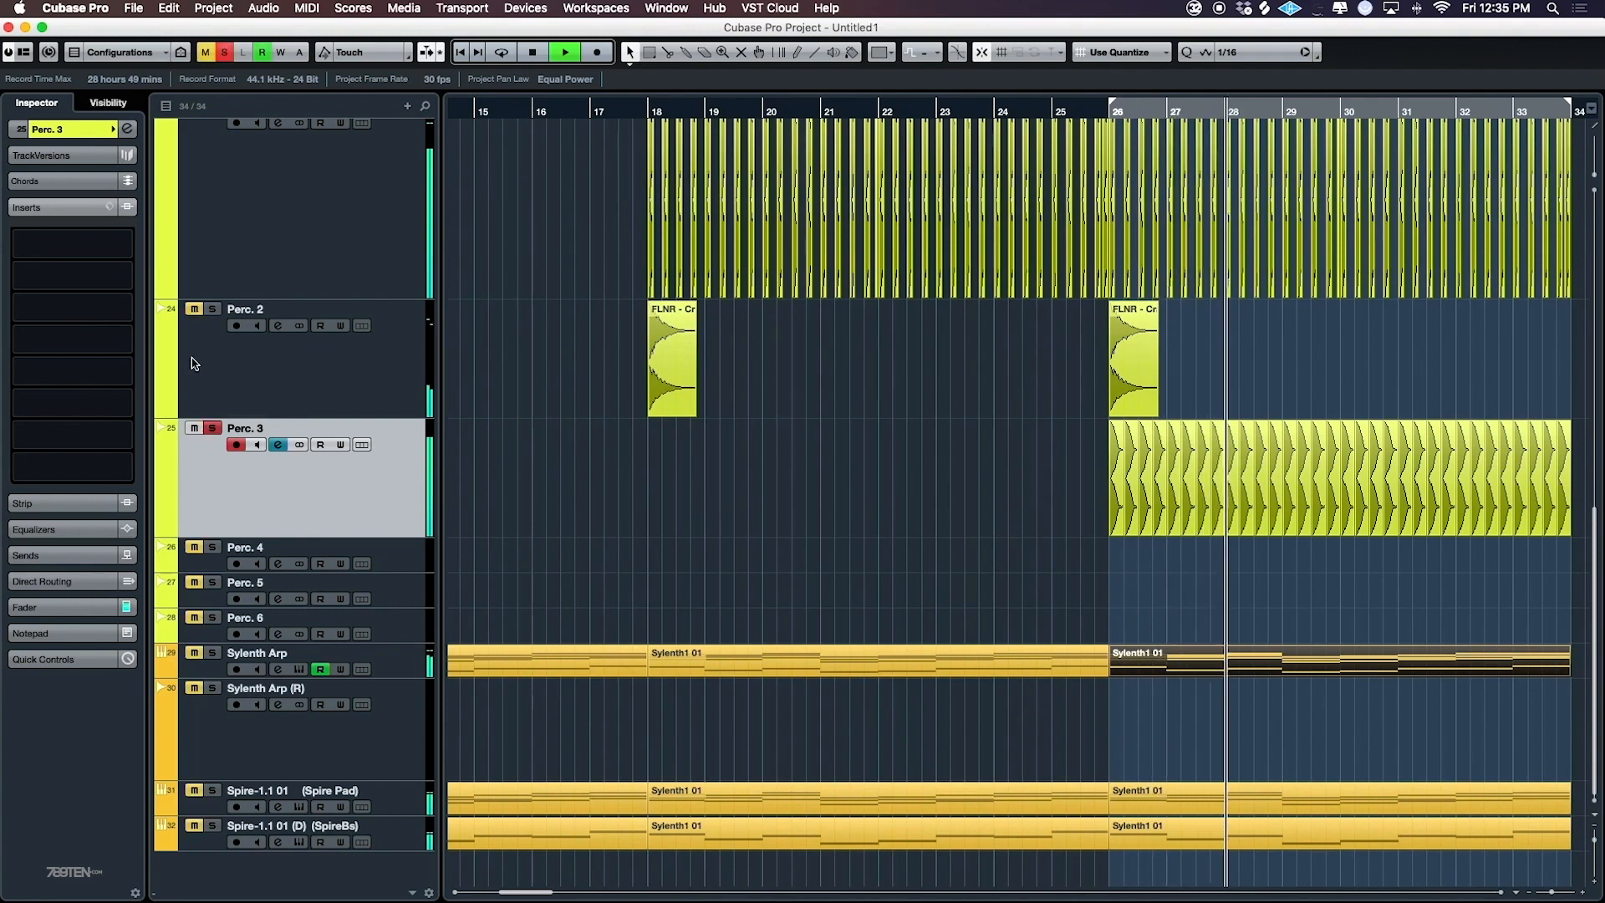
{"action": "left_click", "coordinate": [104, 244]}
{"action": "type", "text": "valh"}
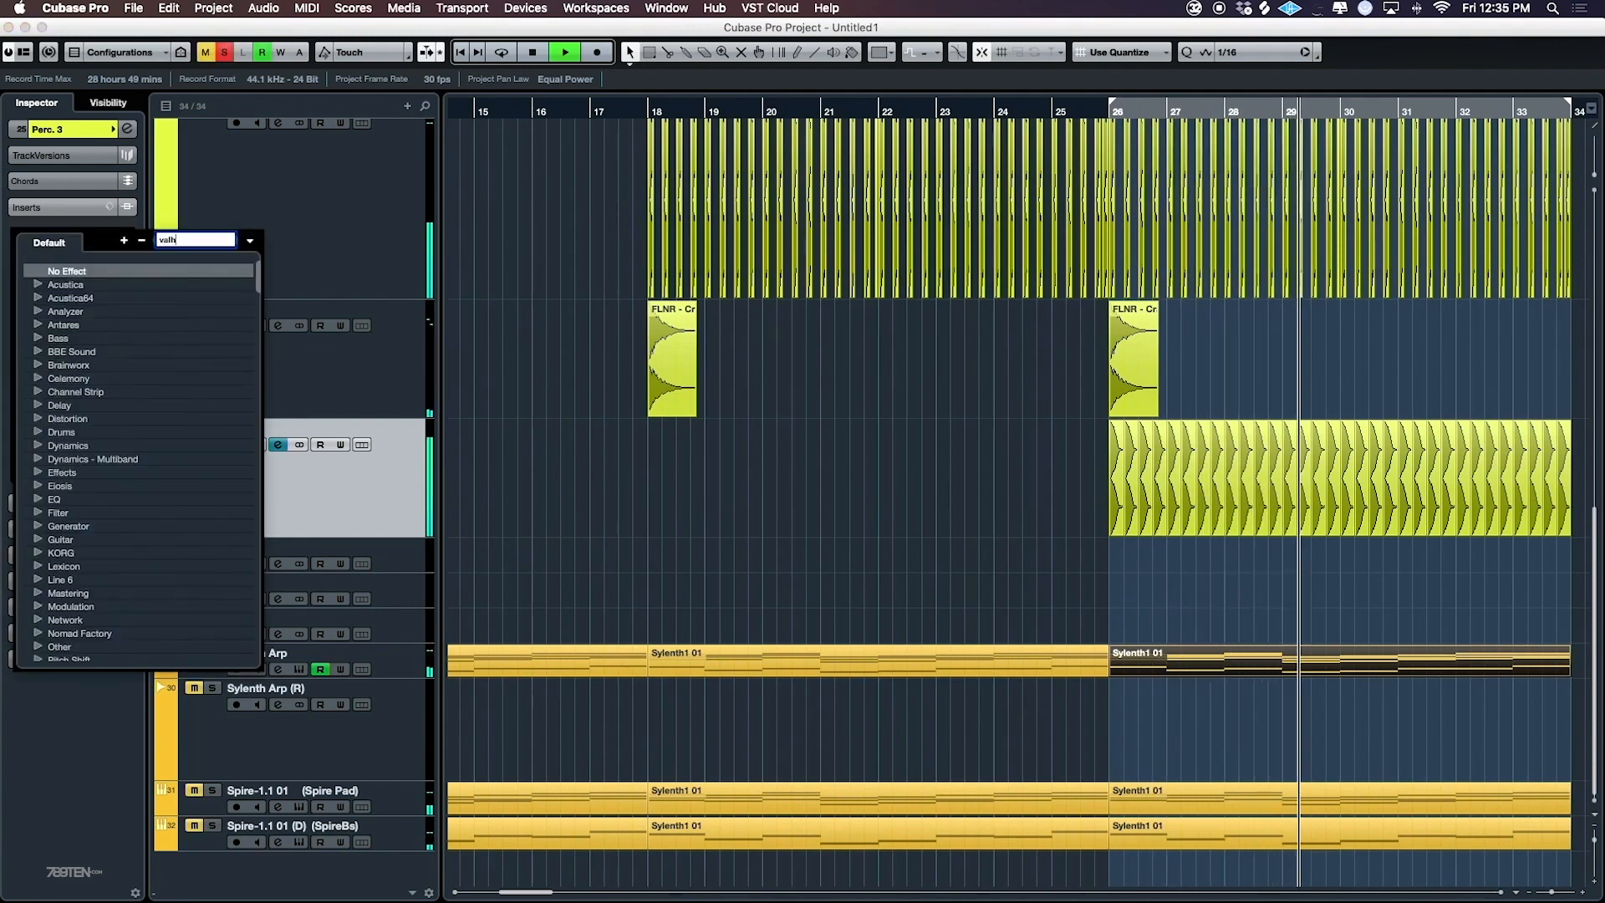
{"action": "left_click", "coordinate": [75, 284]}
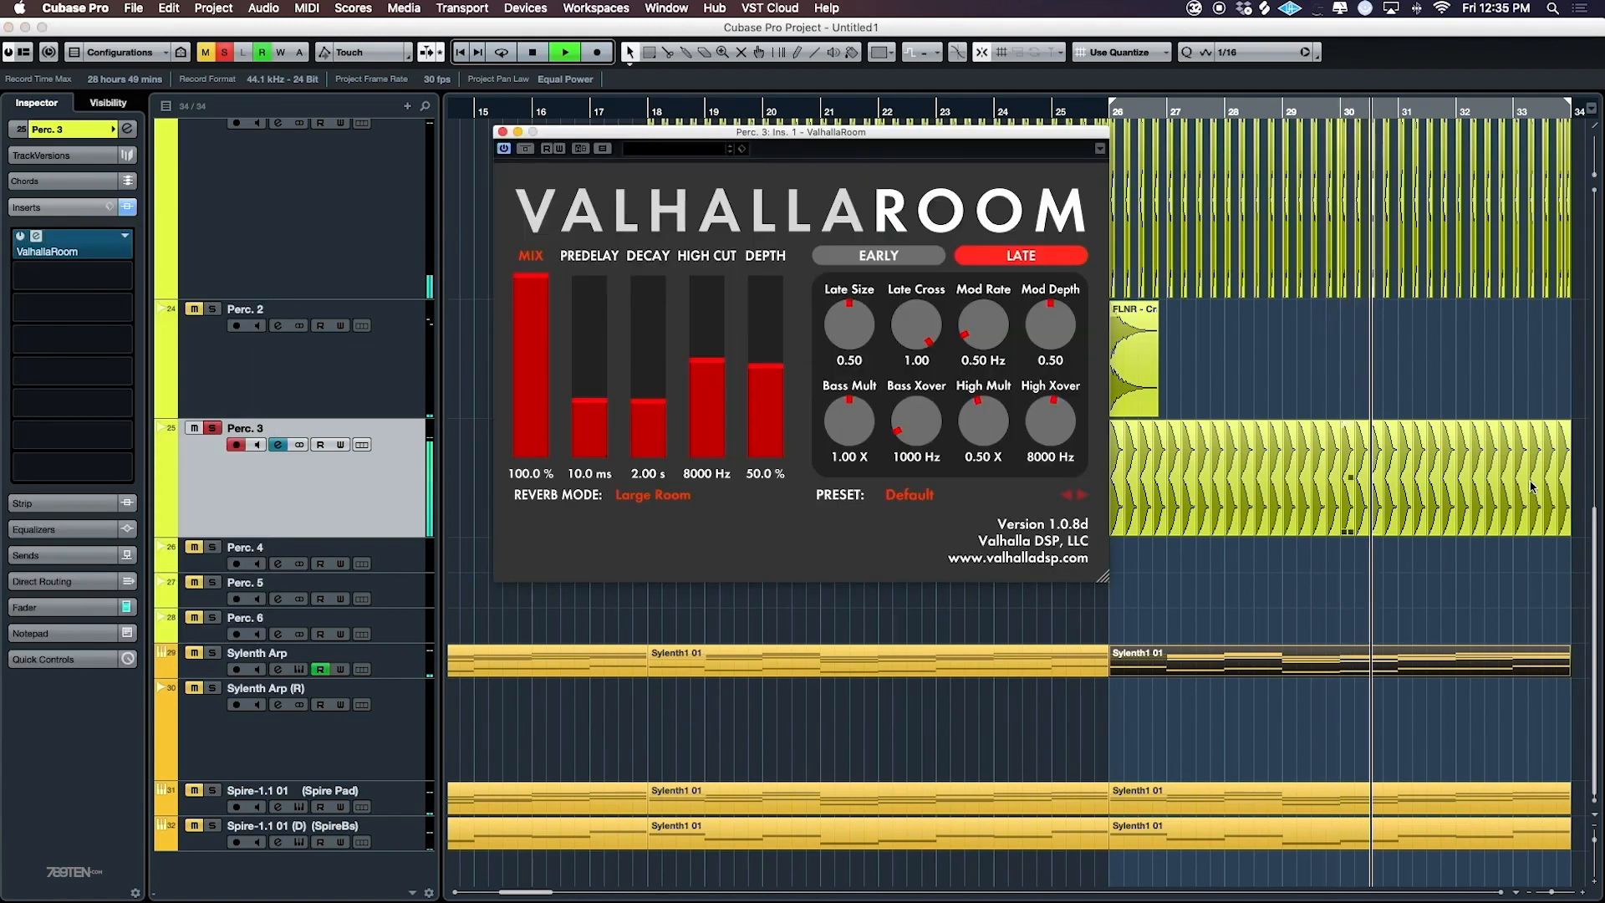
- Set ValhallaRoom on Perc. 3 to 13.4 % mix, 4.3 ms predelay, 3.40 s decay and 5320 Hz high cut
{"action": "left_click_drag", "start_coordinate": [506, 396], "coordinate": [505, 435]}
{"action": "left_click_drag", "start_coordinate": [590, 405], "coordinate": [592, 427]}
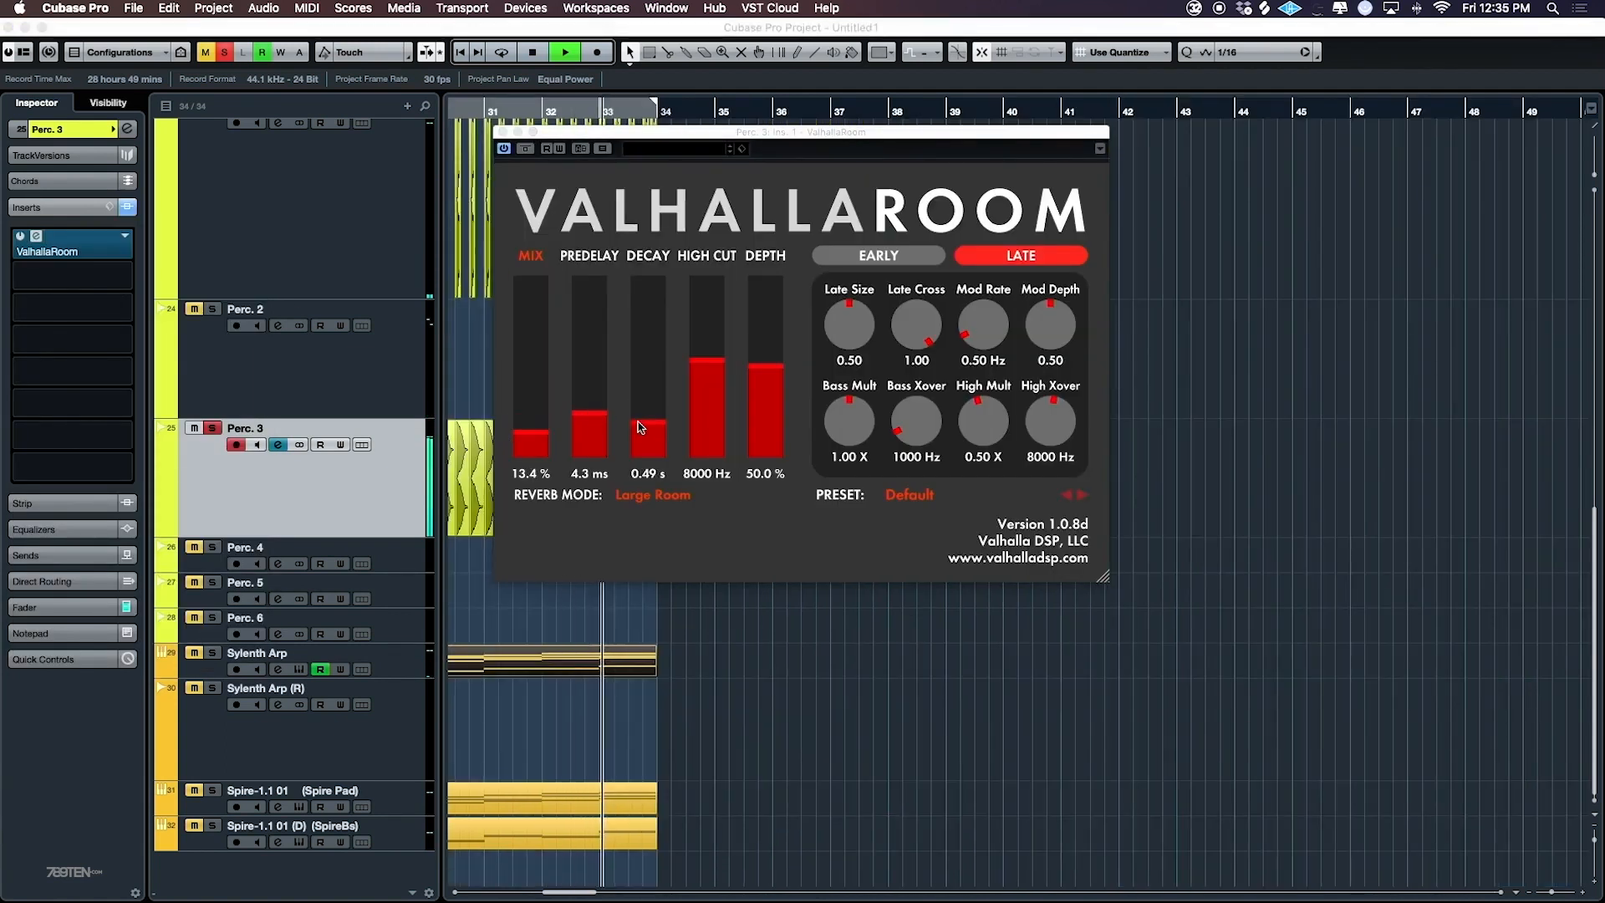
{"action": "left_click", "coordinate": [650, 389]}
{"action": "left_click", "coordinate": [690, 394]}
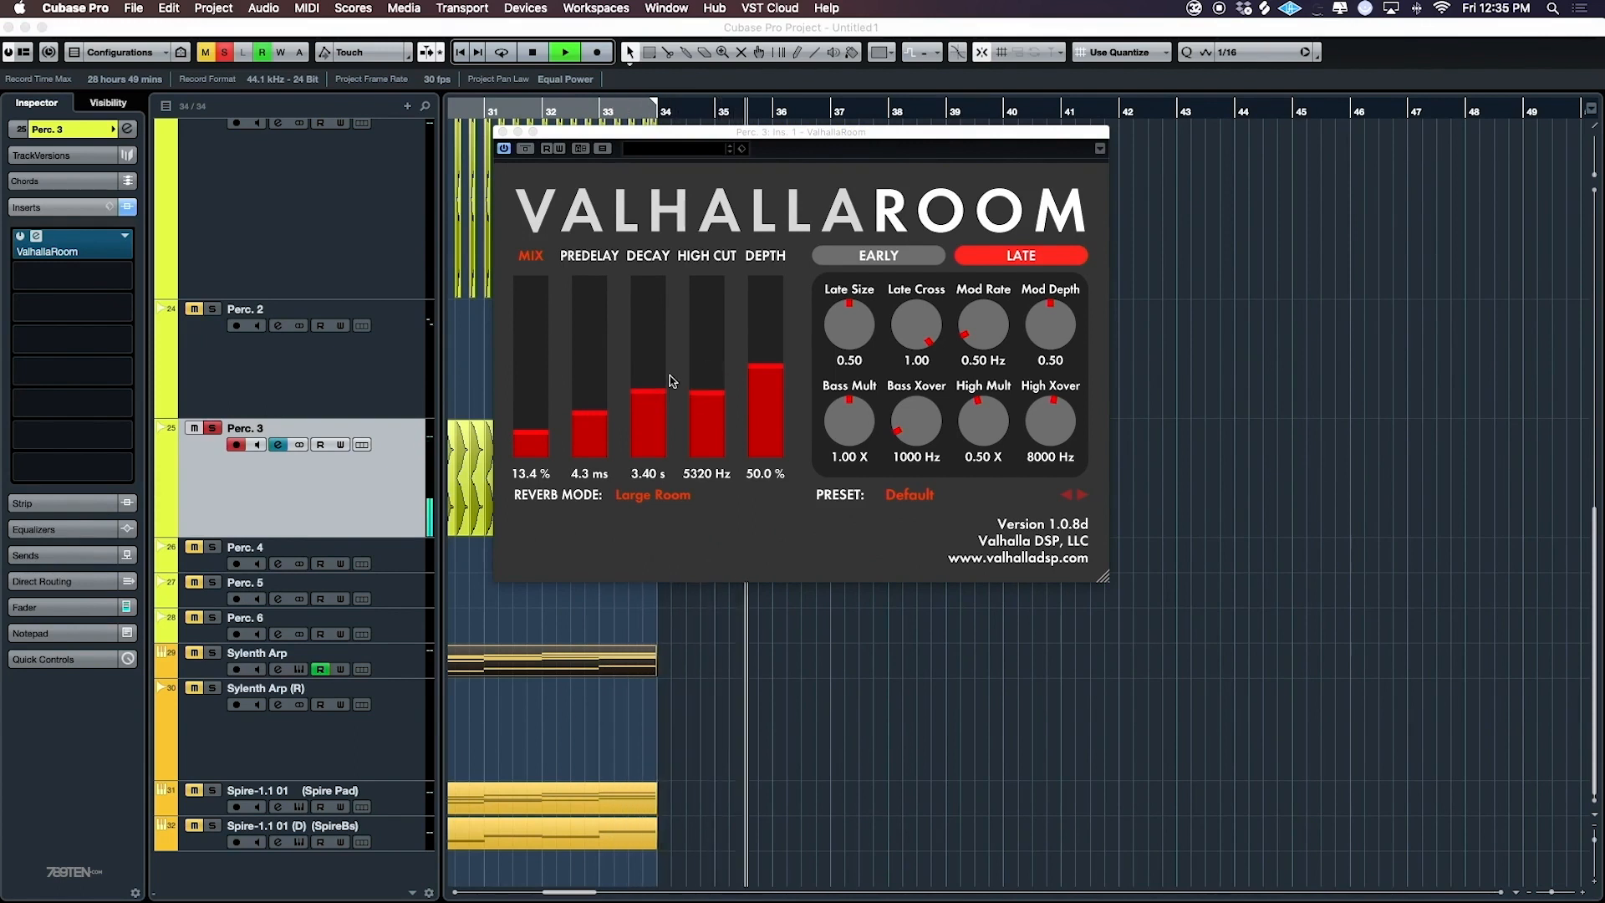
- Restart playback and turn on cycling between bars 26 and 34
{"action": "left_click", "coordinate": [932, 613]}
{"action": "key", "text": "space"}
{"action": "key", "text": "space"}
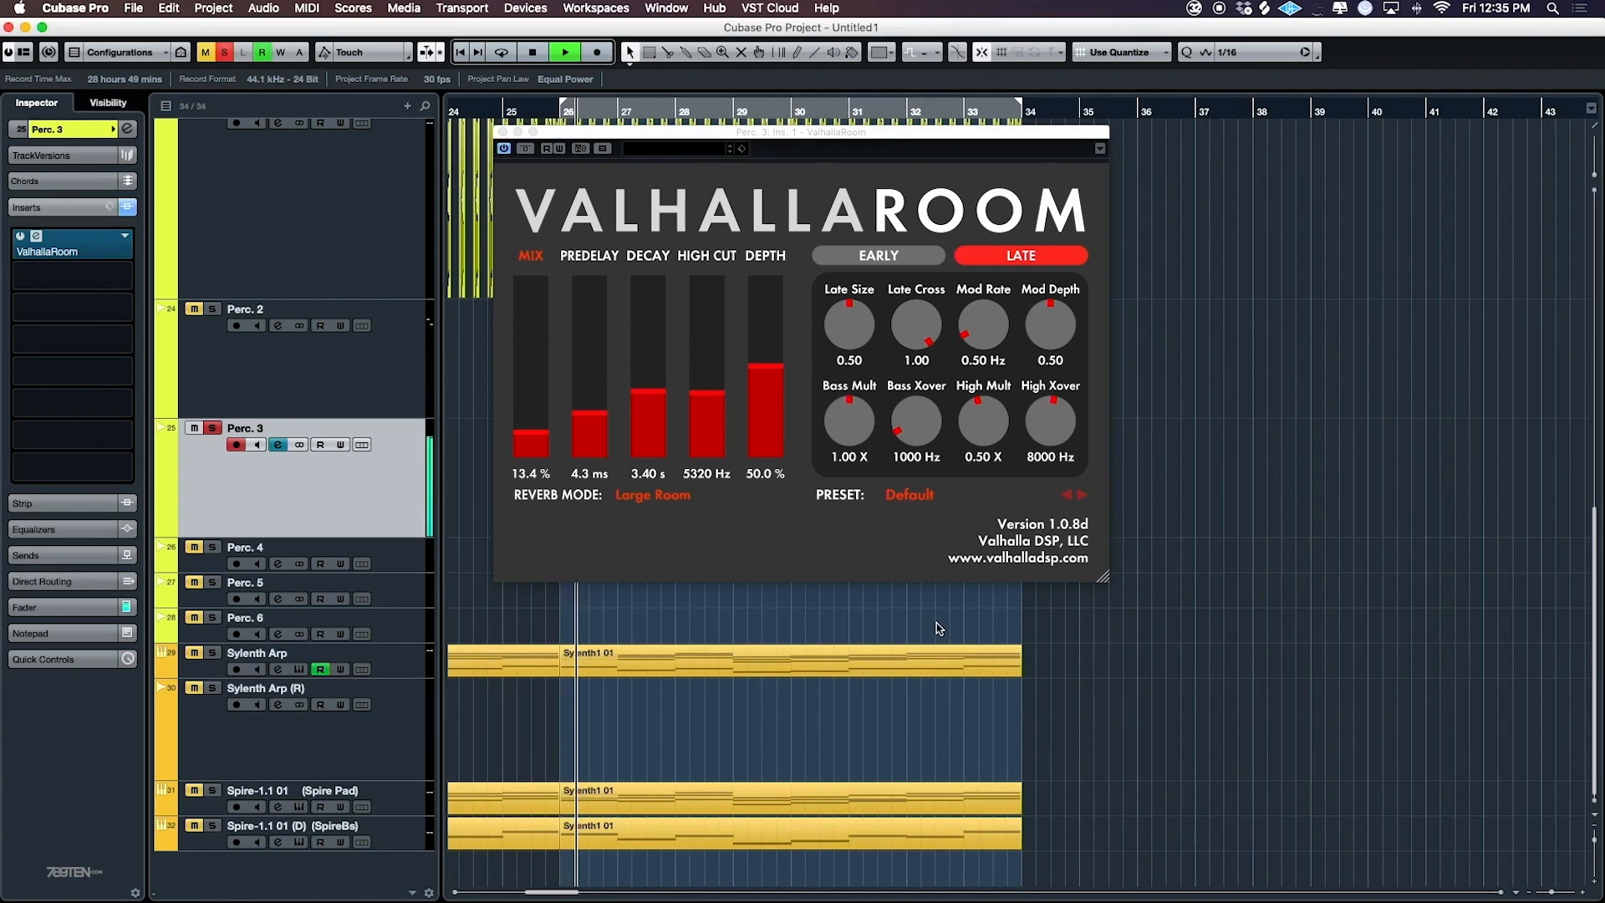
{"action": "key", "text": "KP_Divide"}
{"action": "key", "text": "F2"}
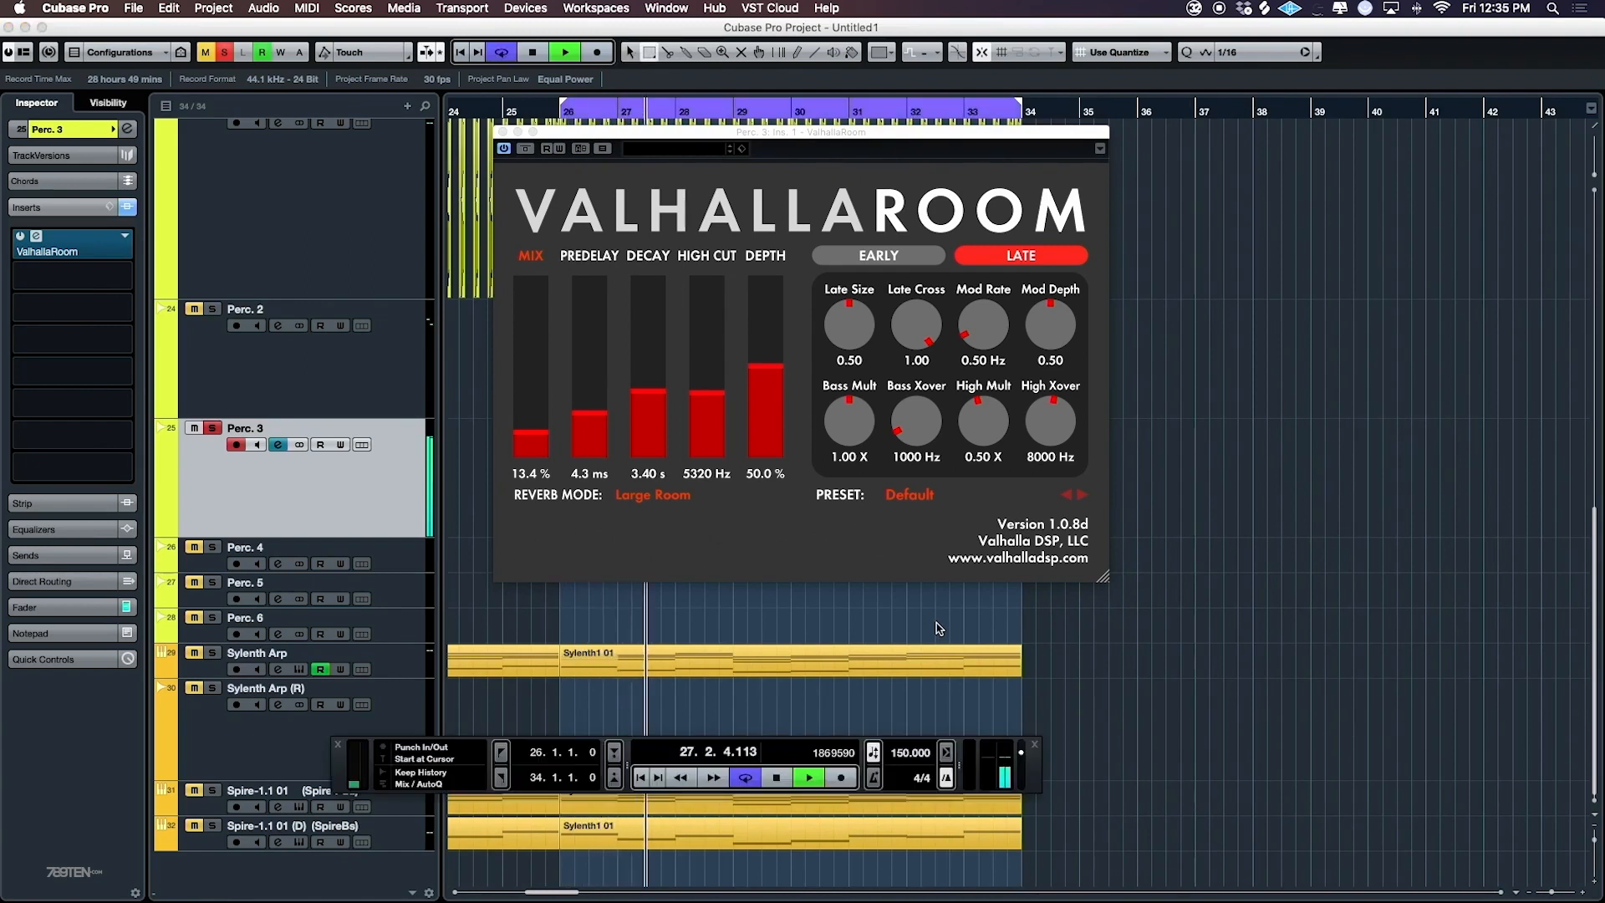
- Set the Perc. 3 reverb to 10.6 % mix, 253.5 ms predelay, 5.42 s decay, 5250 Hz high cut, Late Size 1.00, Late Cross 0.42 and Bass Mult 1.19
{"action": "left_click_drag", "start_coordinate": [595, 418], "coordinate": [607, 308]}
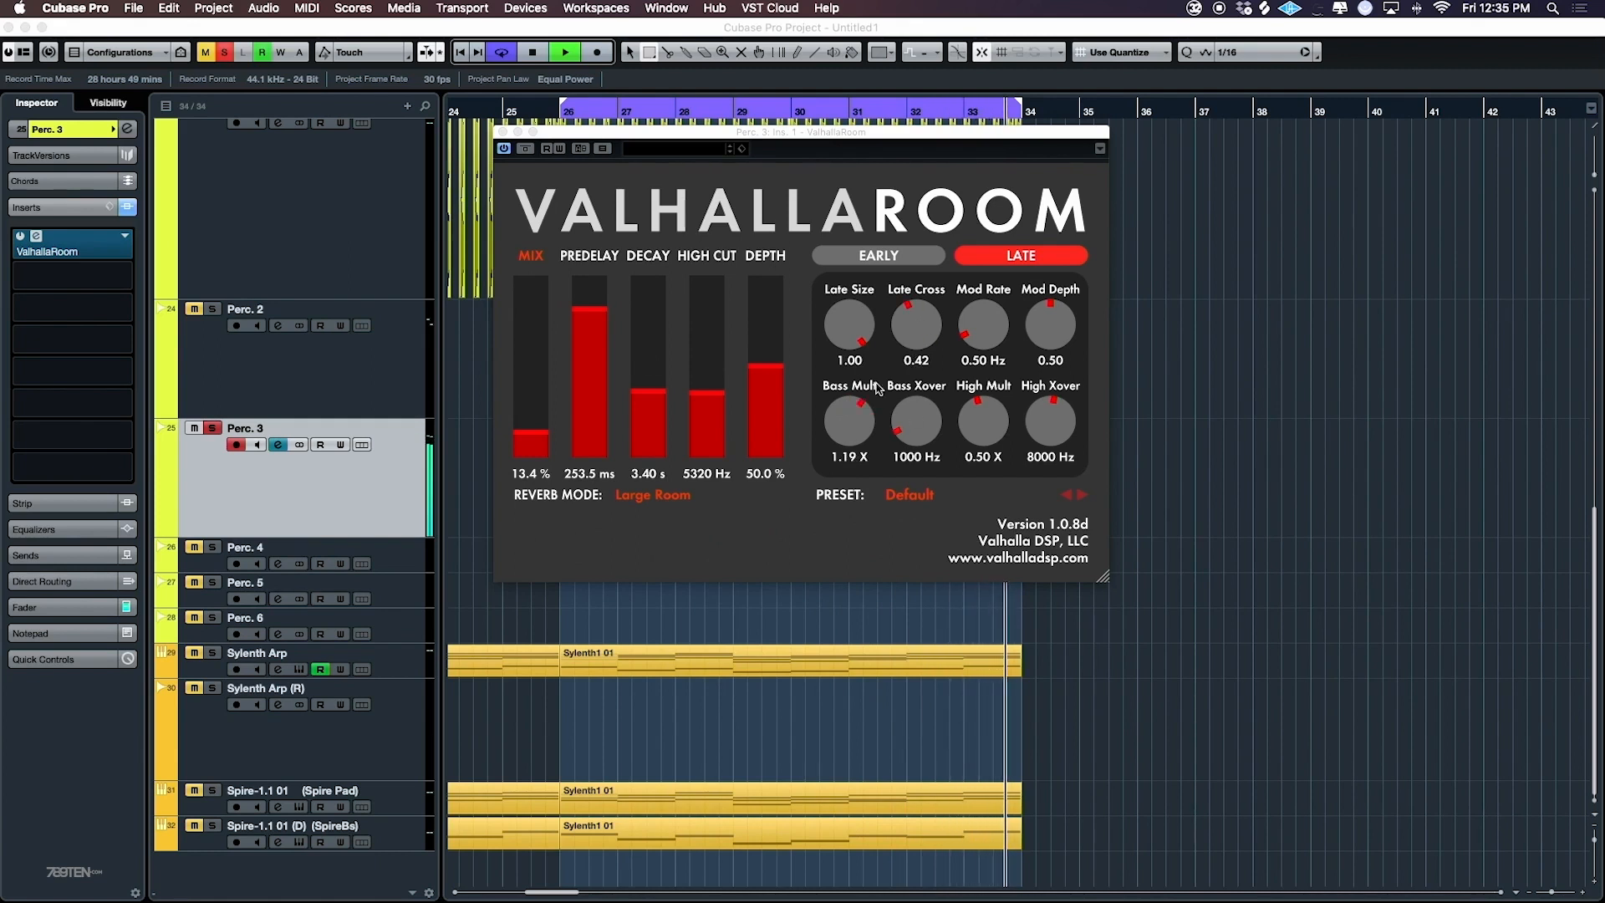
{"action": "left_click_drag", "start_coordinate": [649, 377], "coordinate": [650, 376]}
{"action": "left_click", "coordinate": [540, 432]}
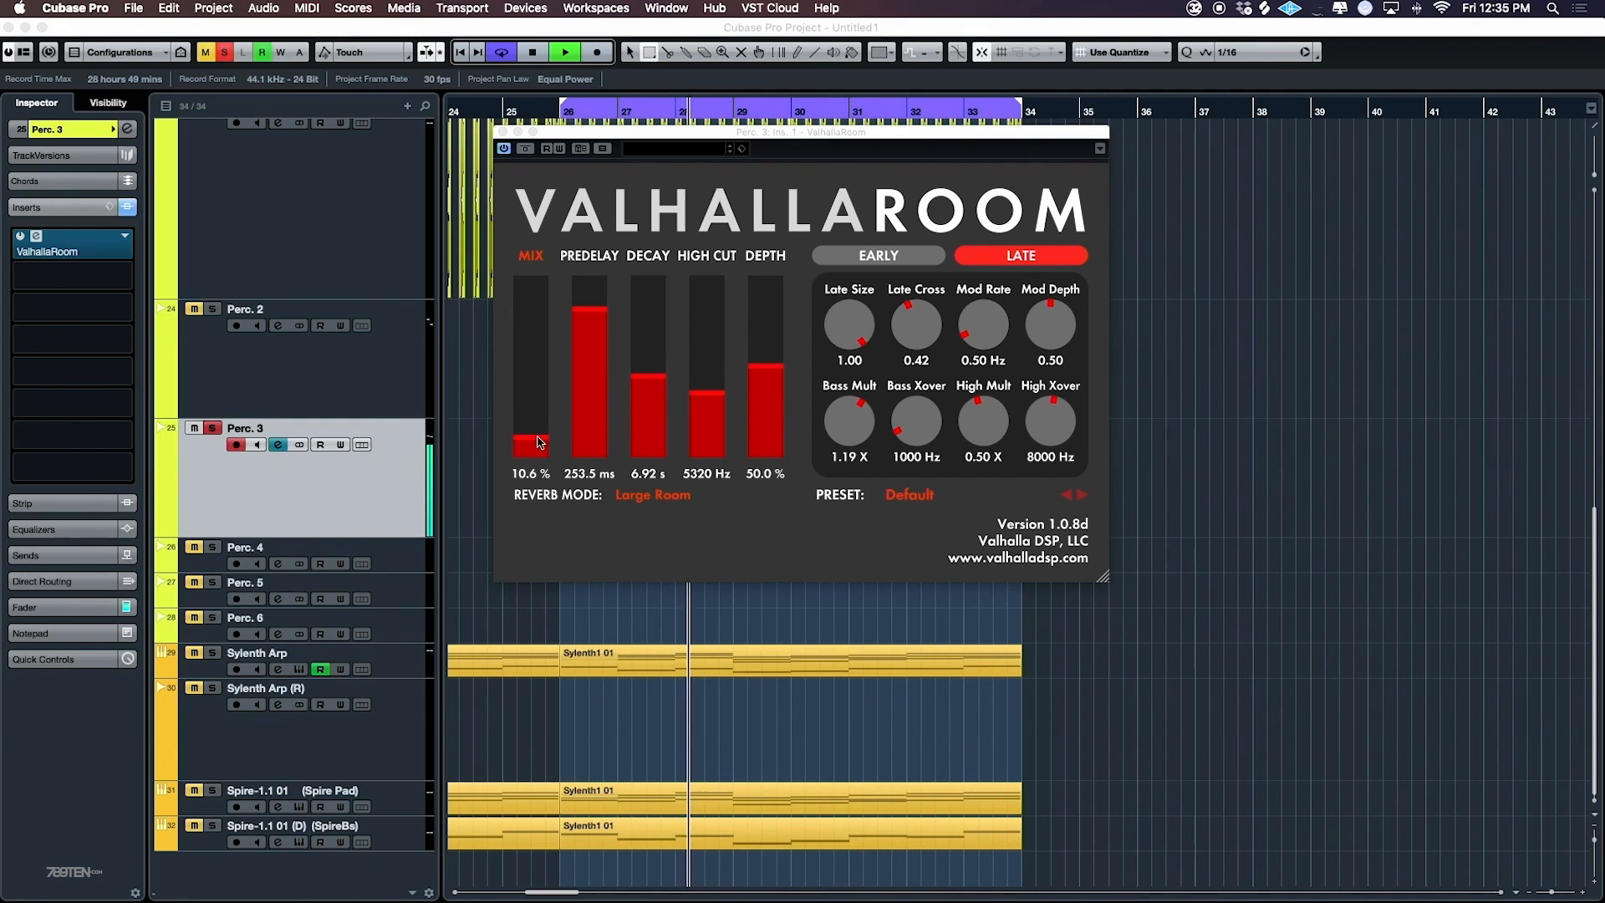
{"action": "left_click", "coordinate": [502, 133]}
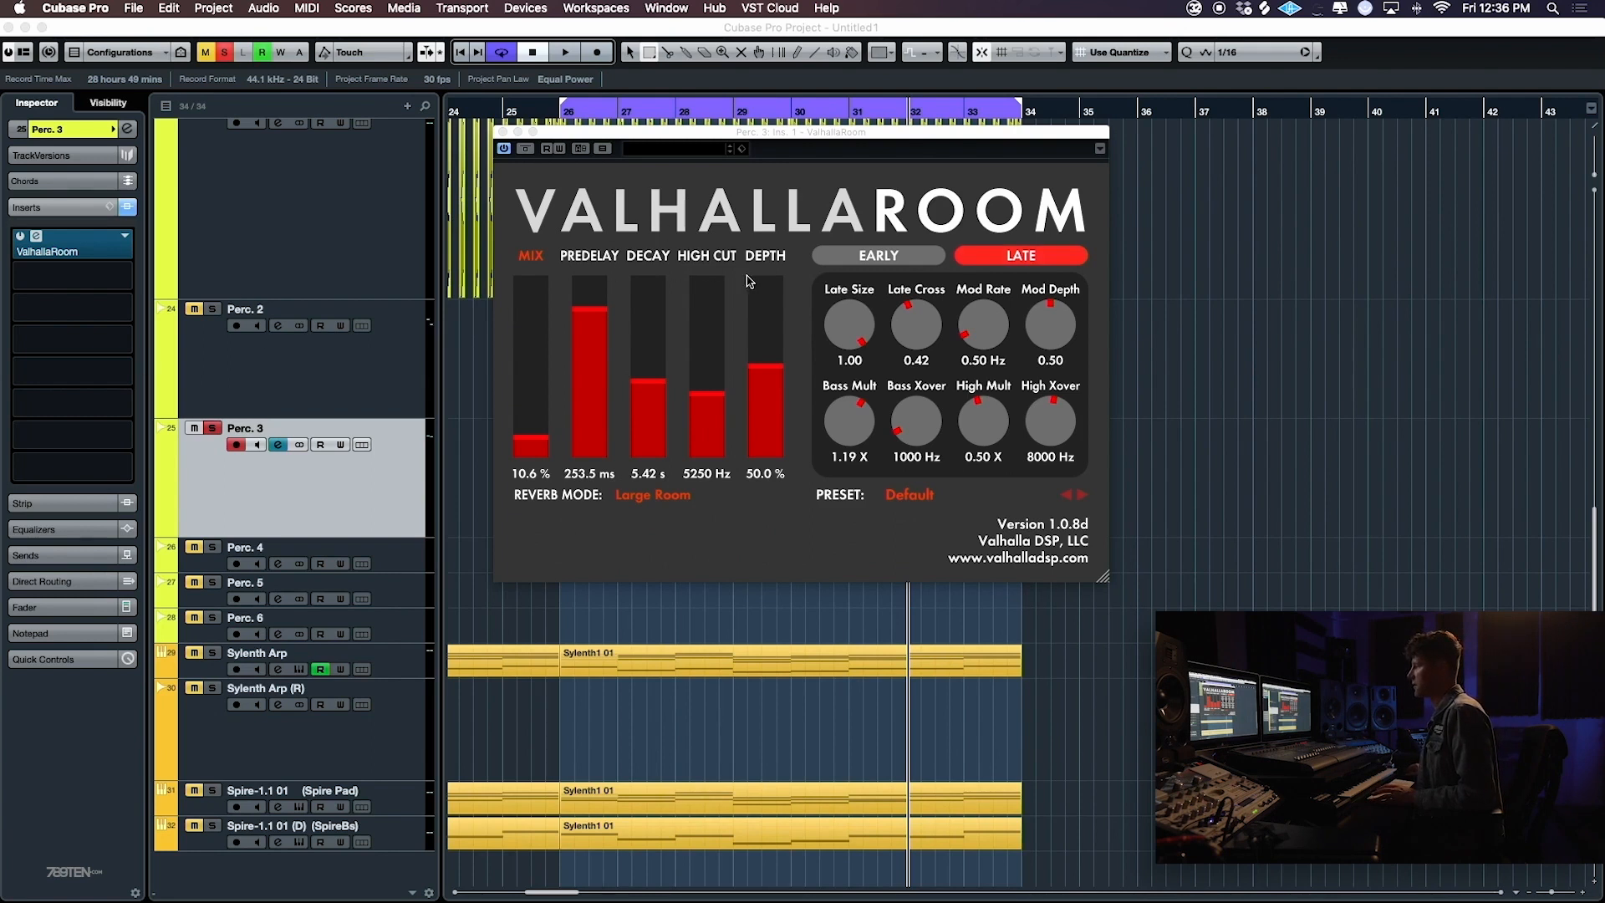
- Clear the solo on Perc. 3, audition the loop with all tracks and close the ValhallaRoom window
{"action": "left_click", "coordinate": [1184, 332]}
{"action": "key", "text": "space"}
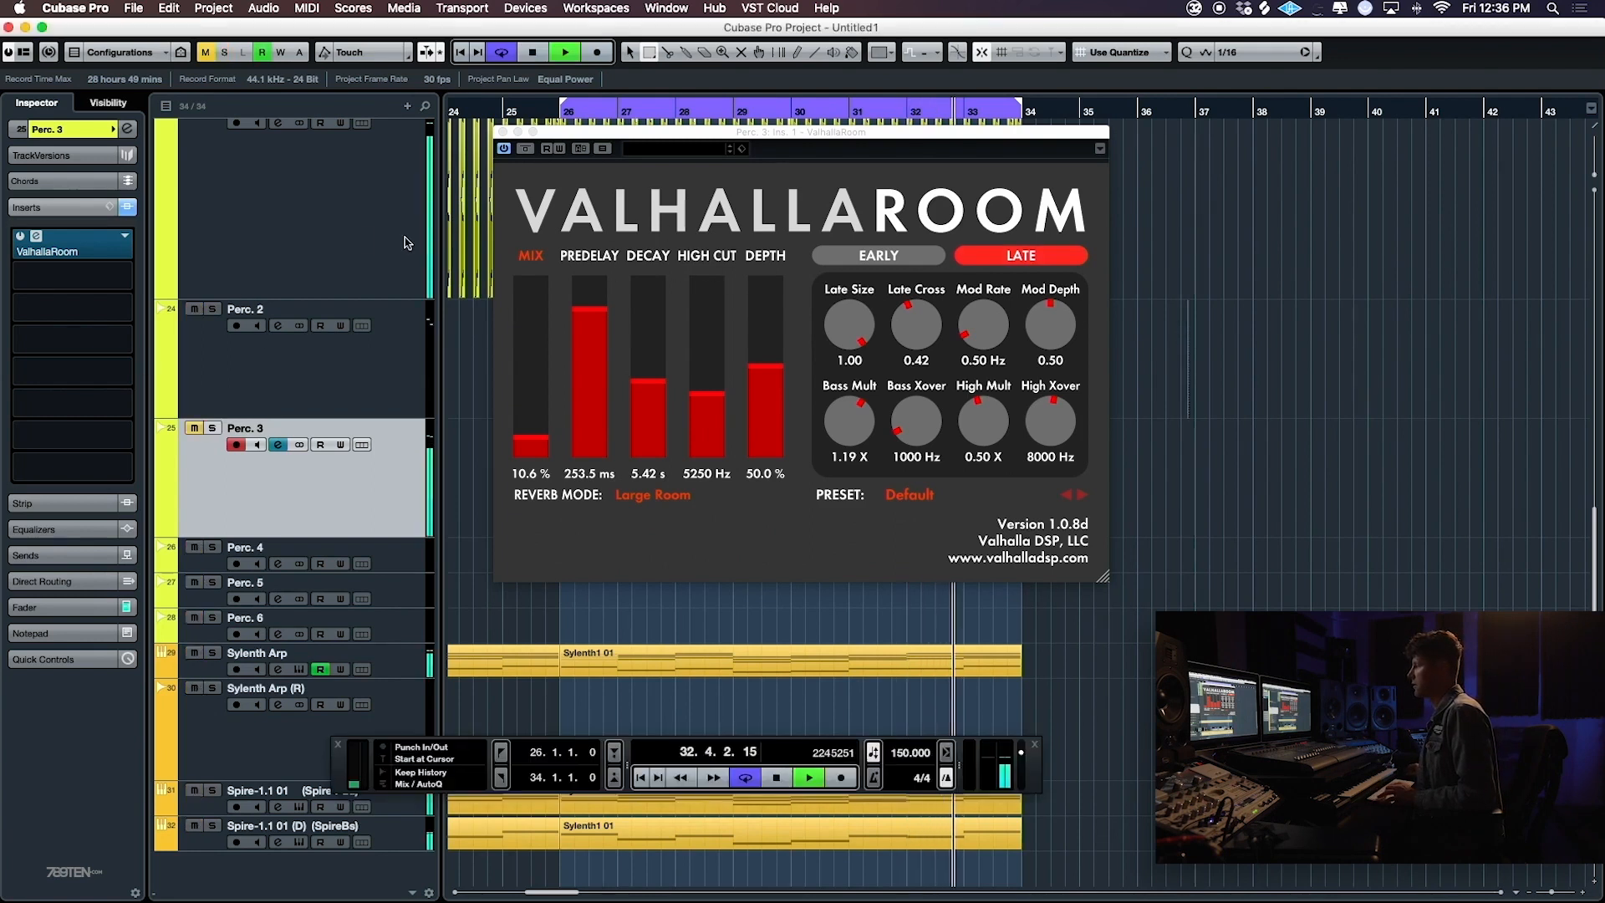
{"action": "left_click", "coordinate": [224, 52]}
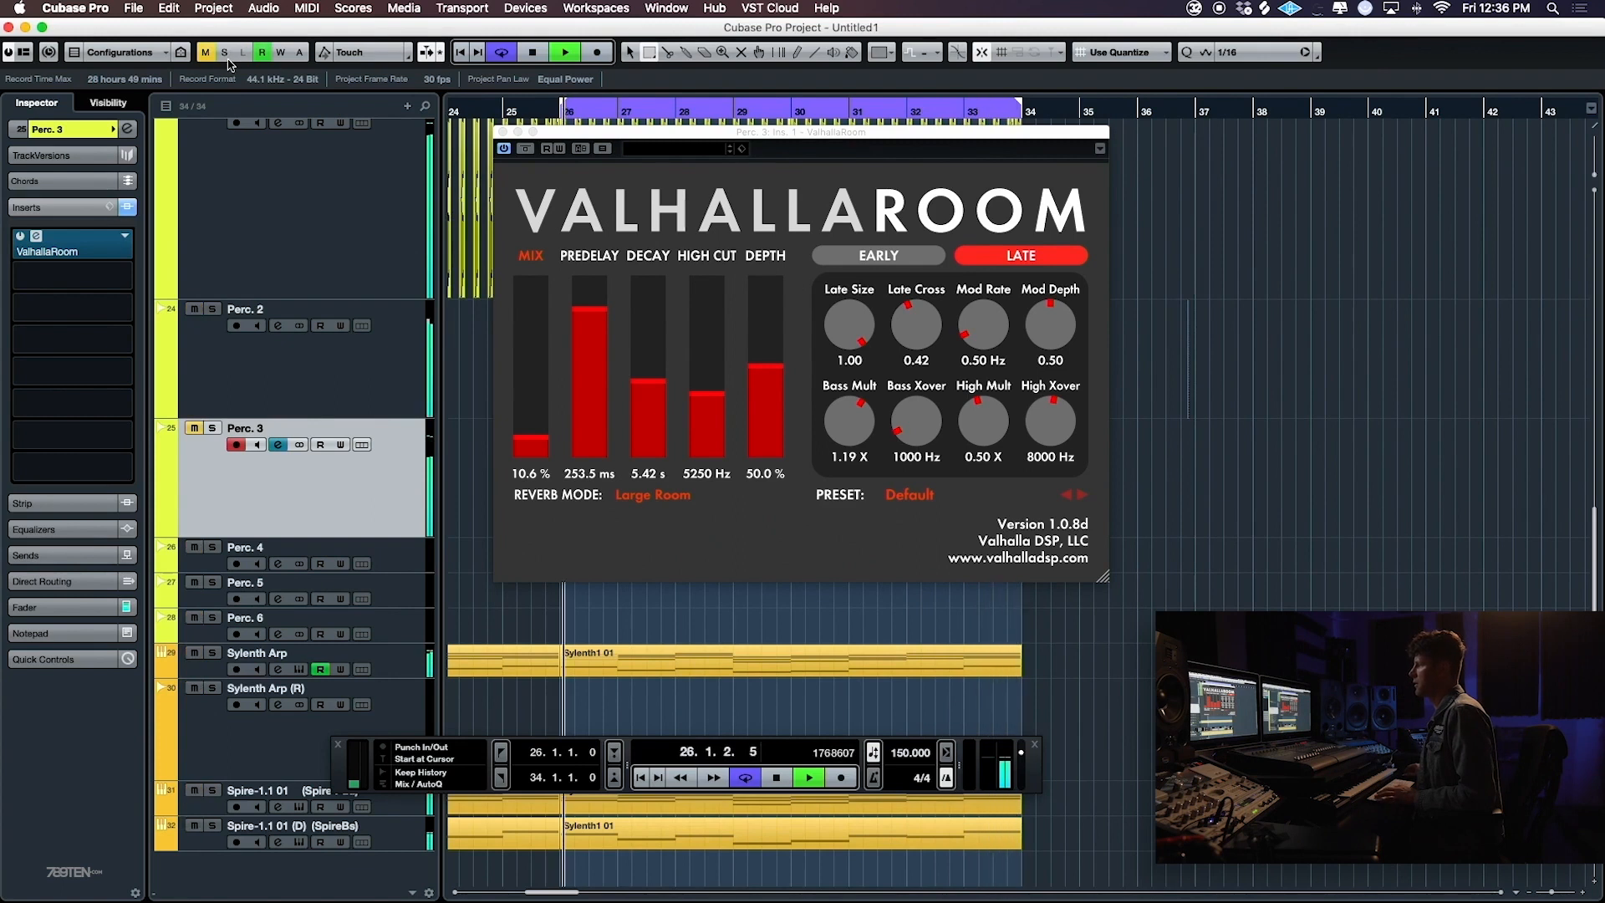
{"action": "left_click", "coordinate": [502, 131]}
{"action": "key", "text": "g"}
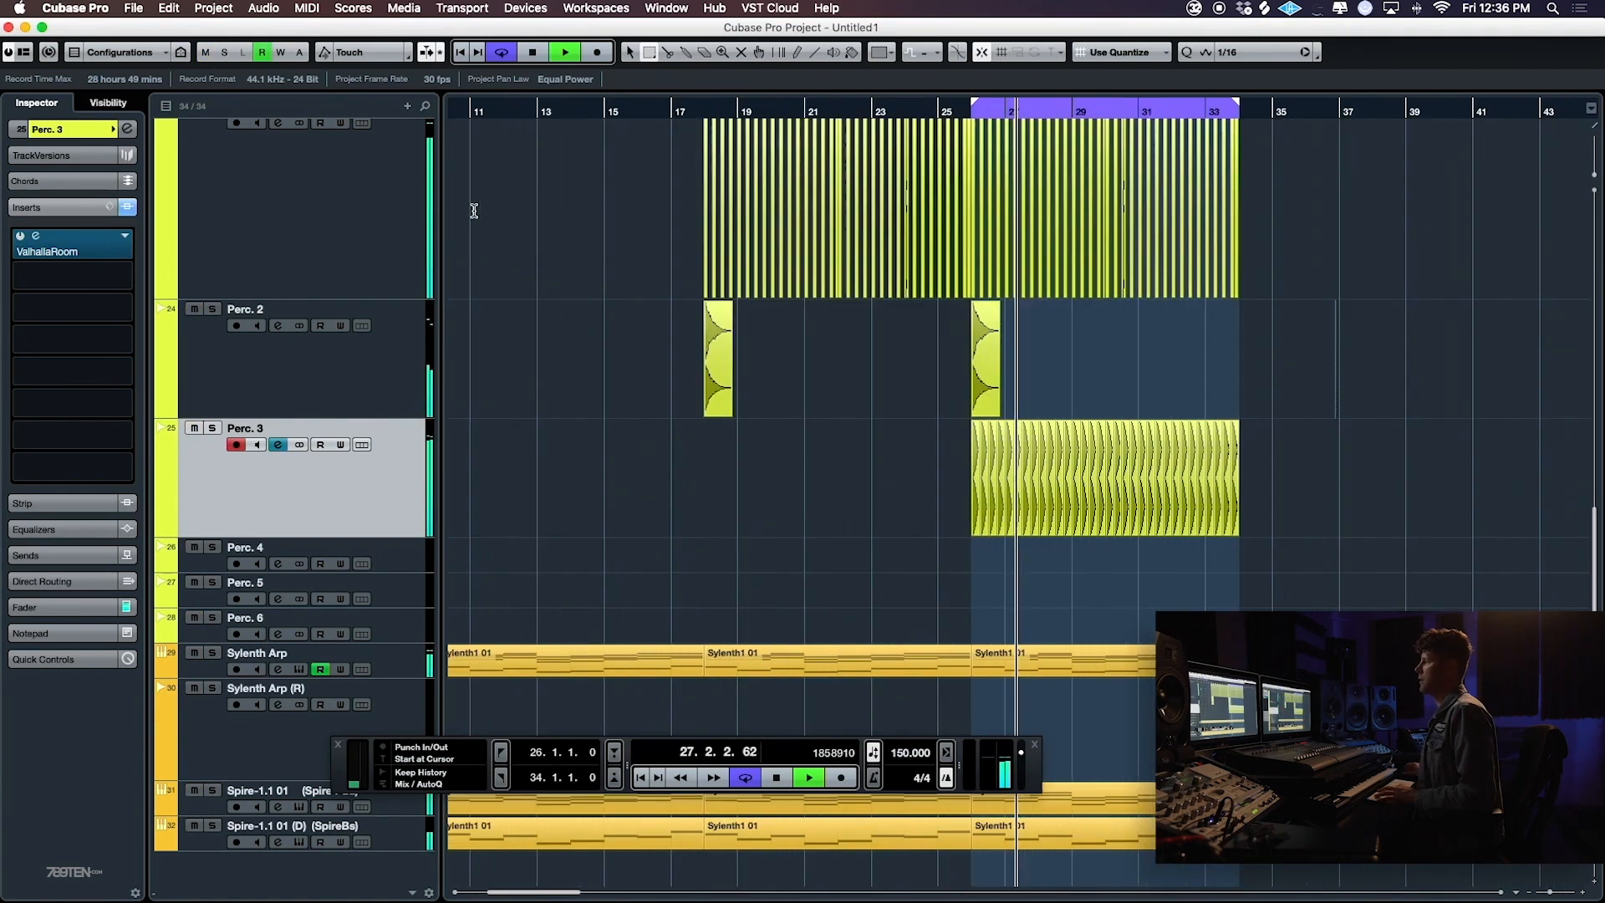
{"action": "key", "text": "space"}
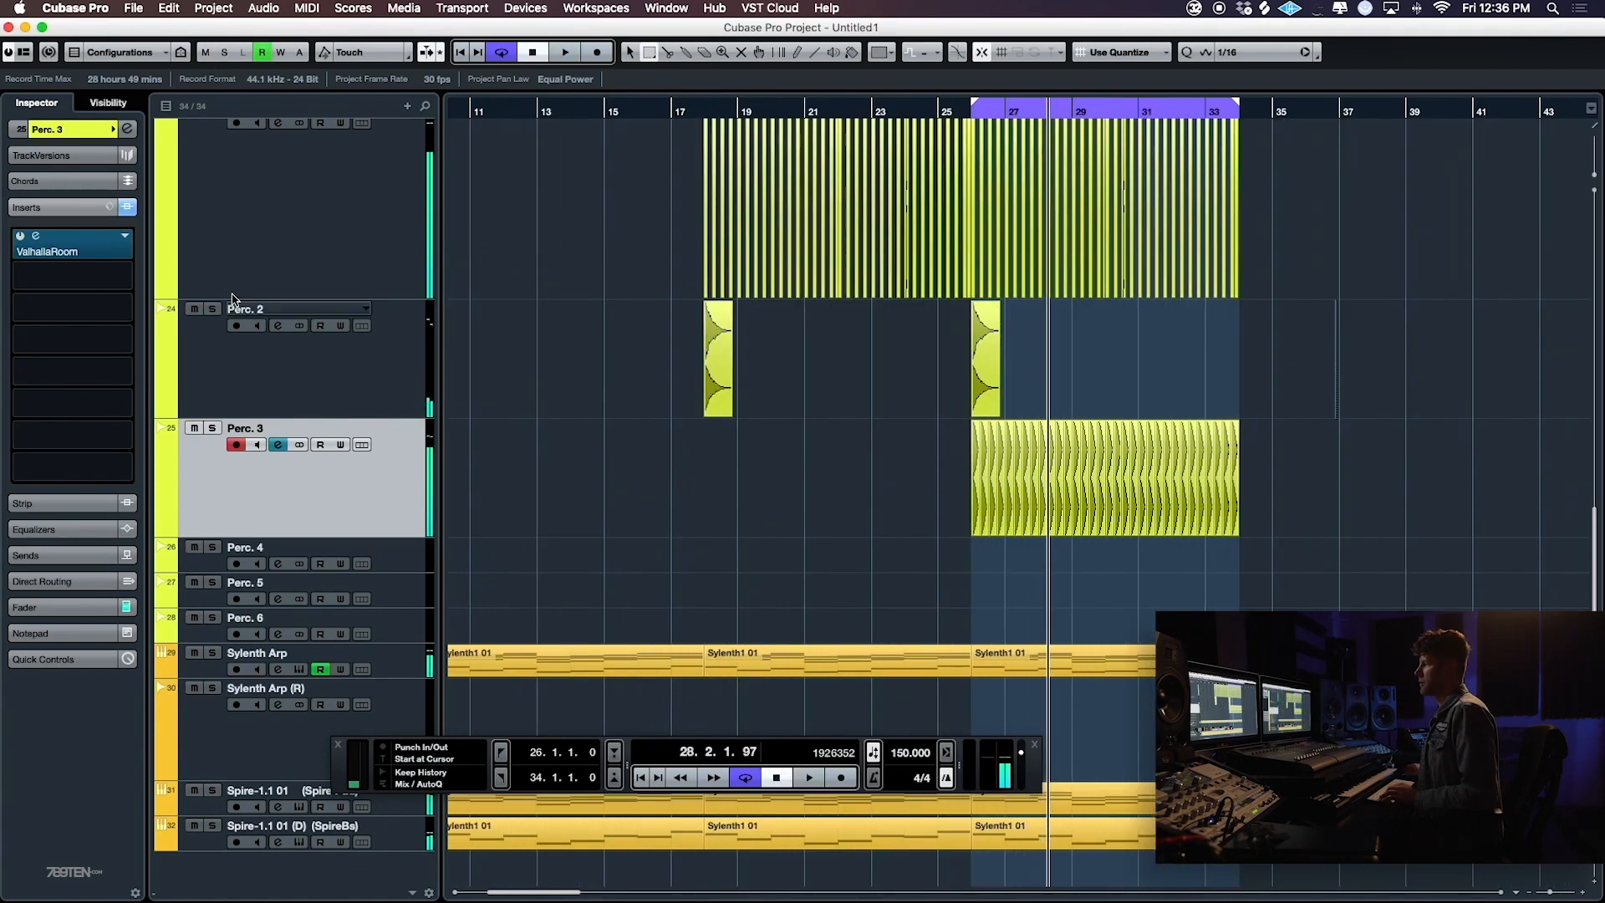
- Move the Perc. 3 track above Perc. 2 and solo Perc. 3 together with Perc. 1
{"action": "key", "text": "s"}
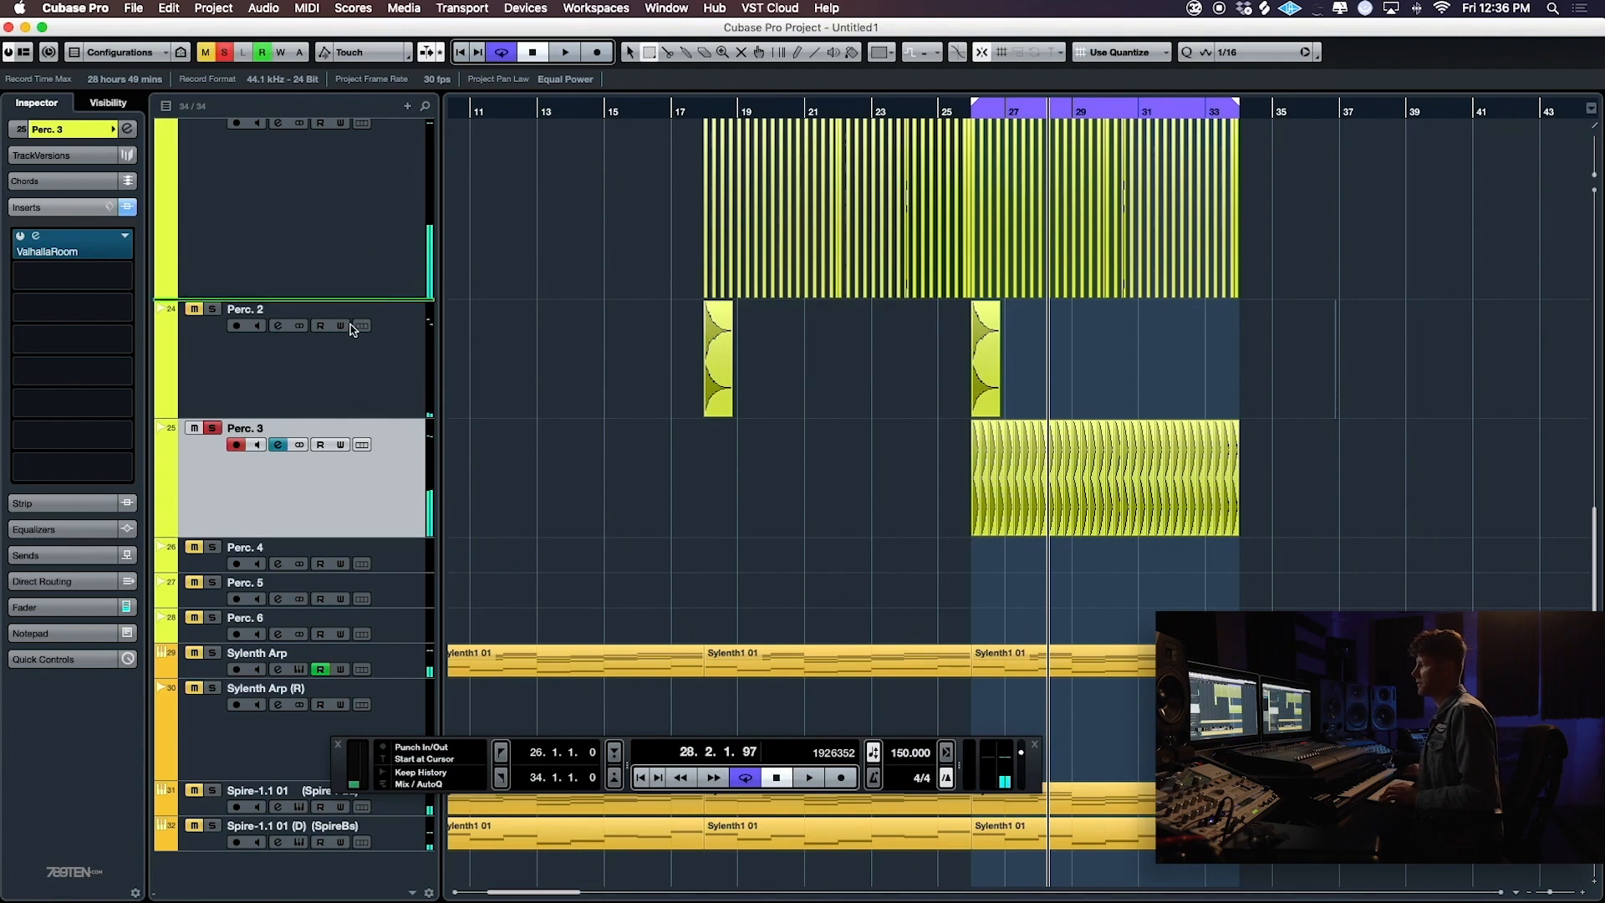
{"action": "left_click_drag", "start_coordinate": [351, 328], "coordinate": [343, 299]}
{"action": "scroll", "coordinate": [341, 297], "scroll_direction": "up", "scroll_amount": 4}
{"action": "left_click", "coordinate": [229, 361]}
{"action": "left_click", "coordinate": [215, 368]}
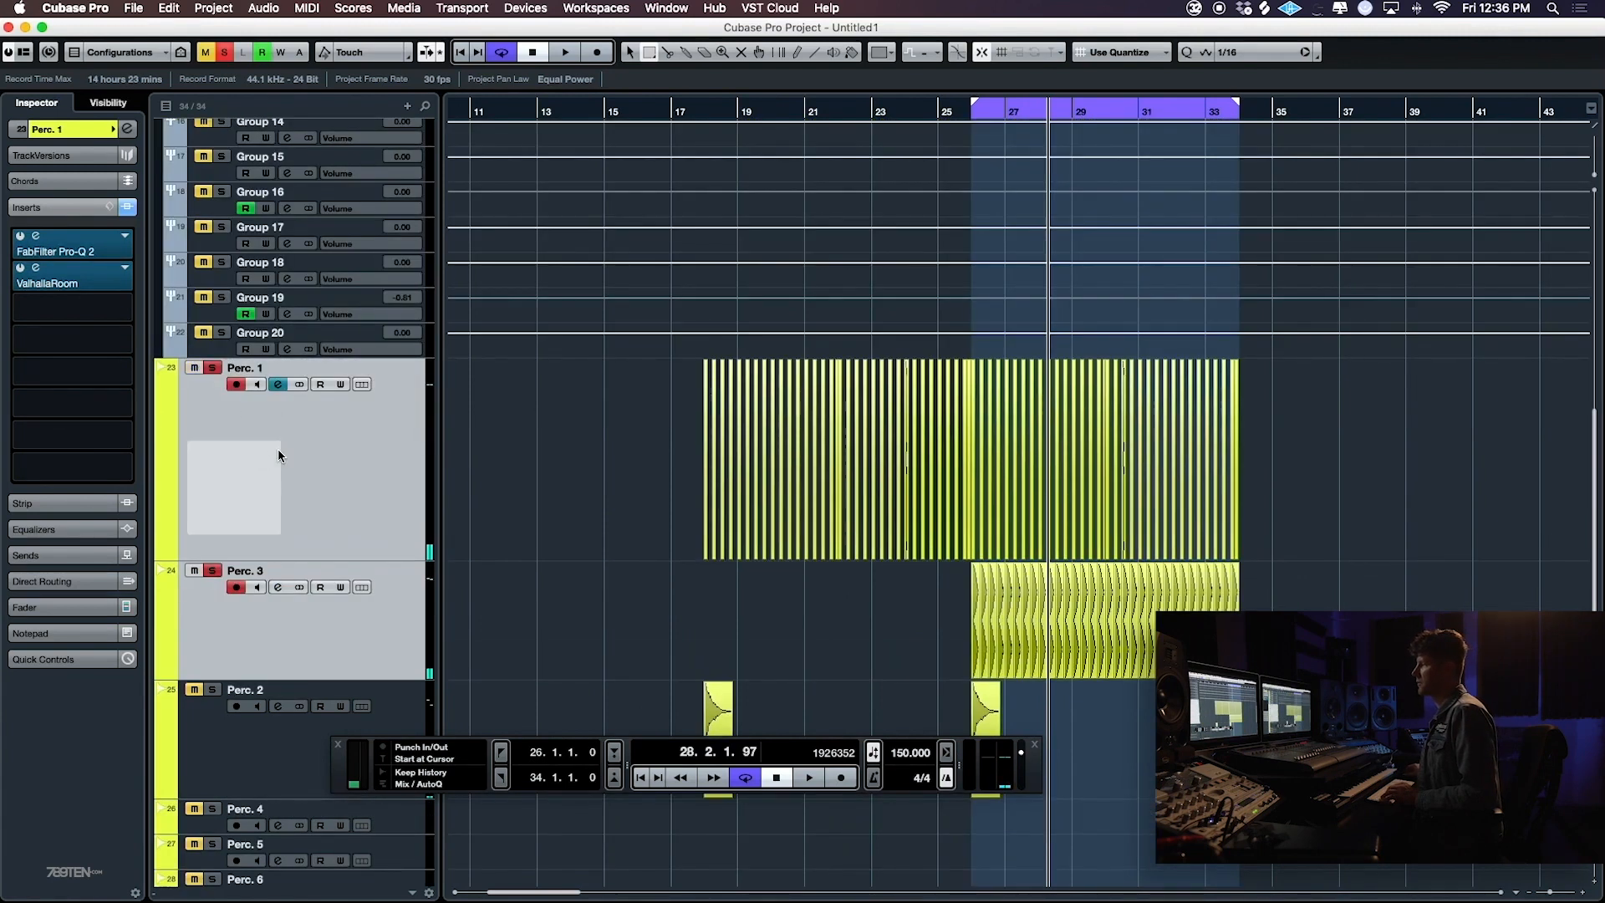
- Pan Perc. 1 to L11 and Perc. 3 to R11, and audition the two soloed tracks
{"action": "left_click", "coordinate": [34, 128]}
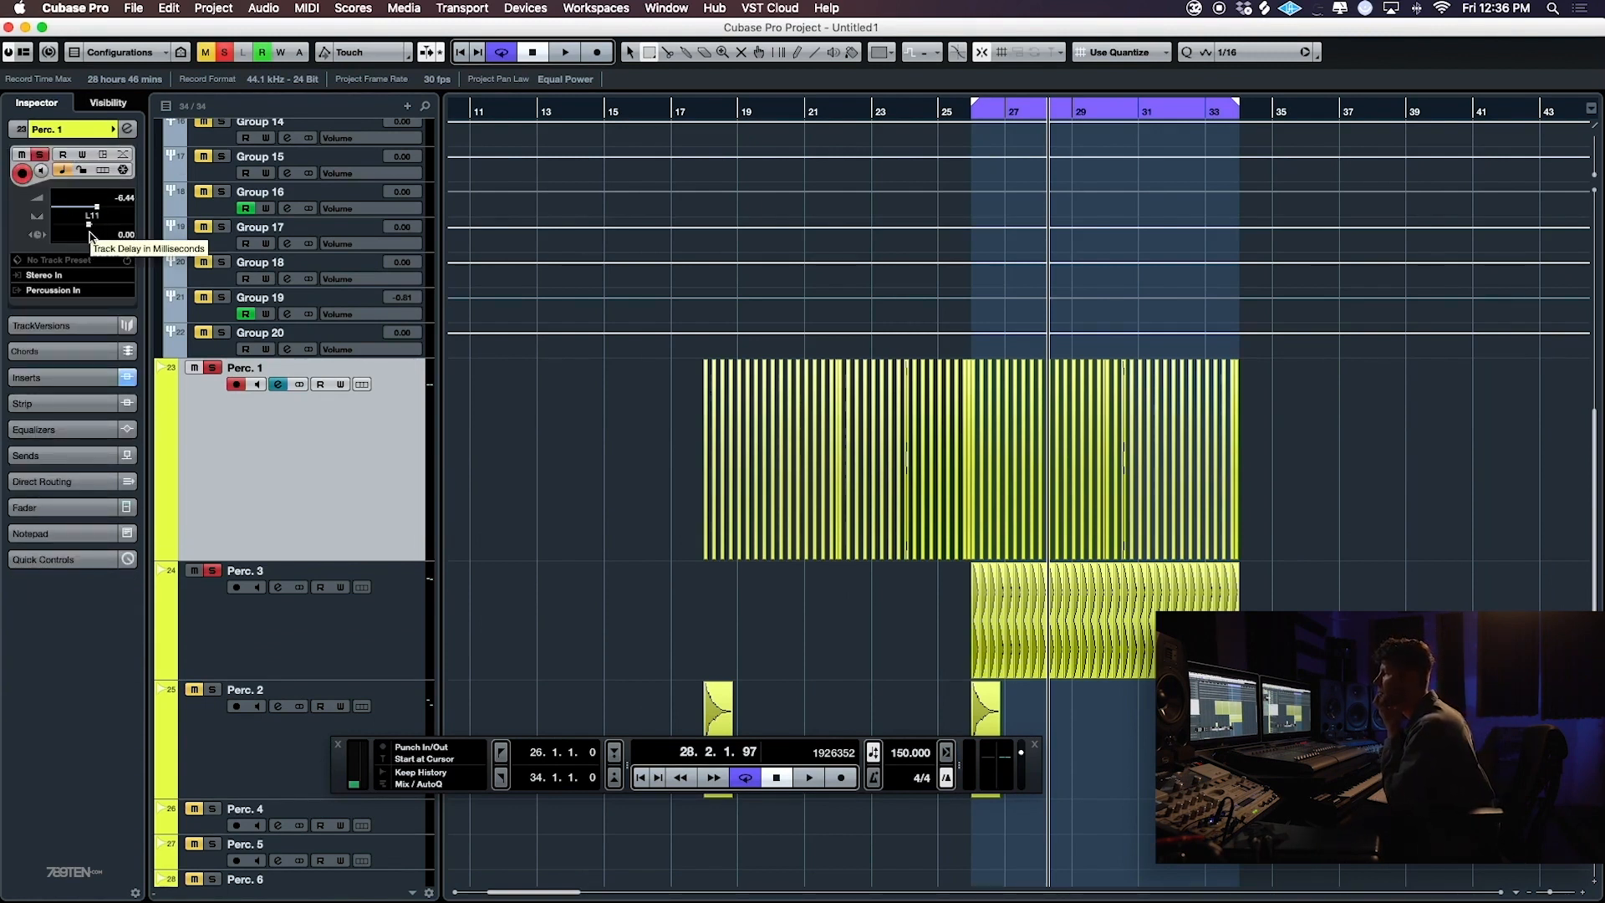
{"action": "left_click", "coordinate": [290, 576]}
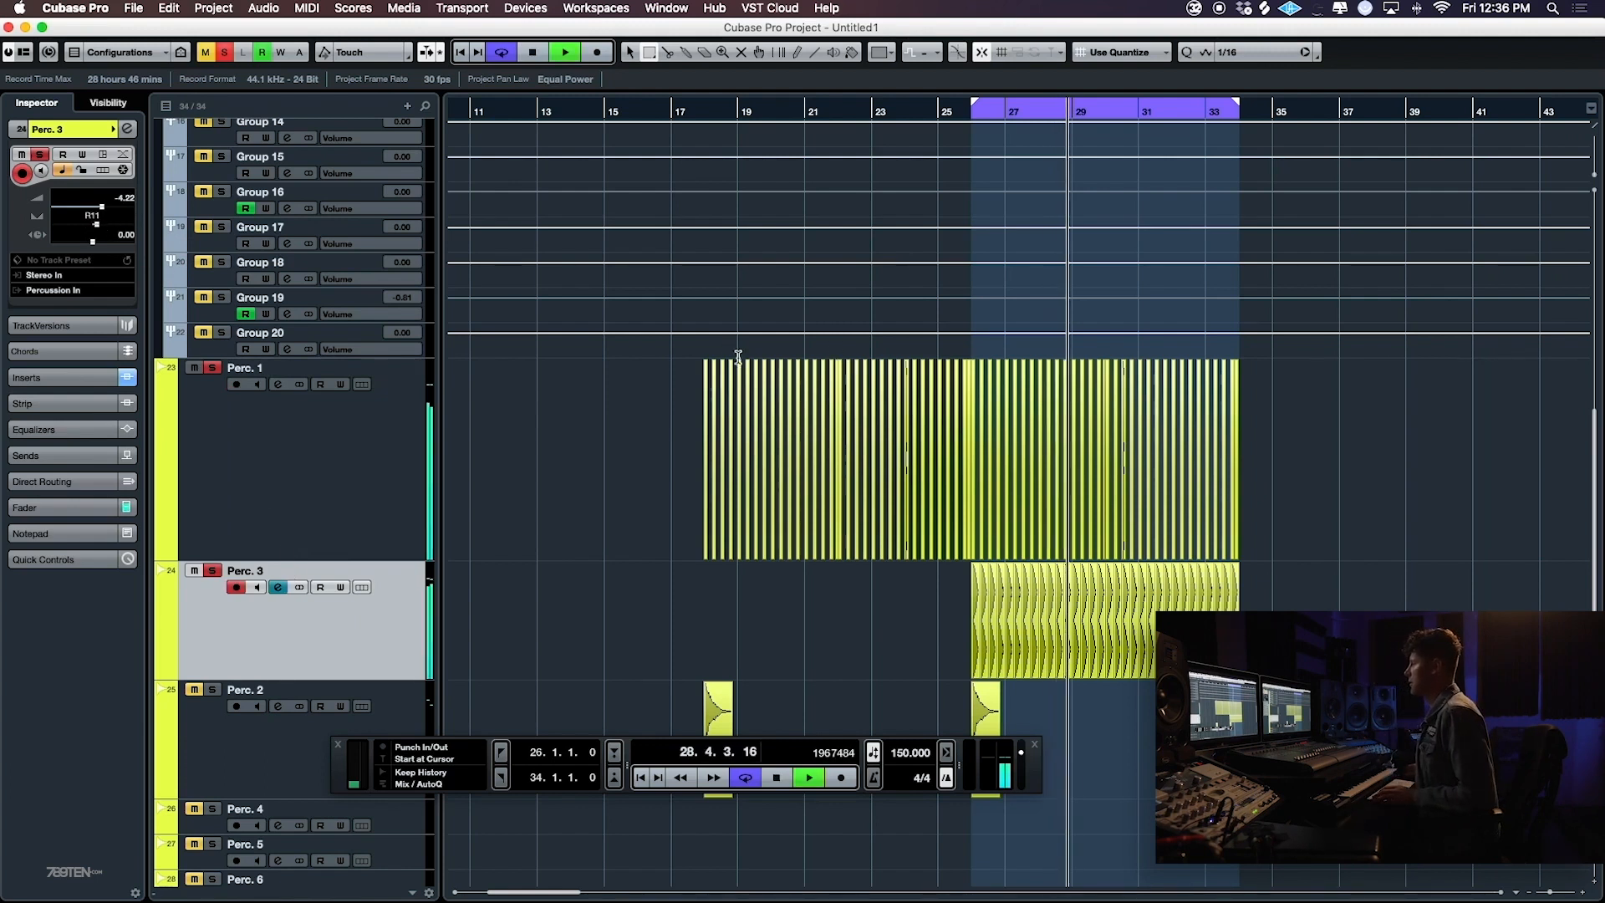
{"action": "key", "text": "space"}
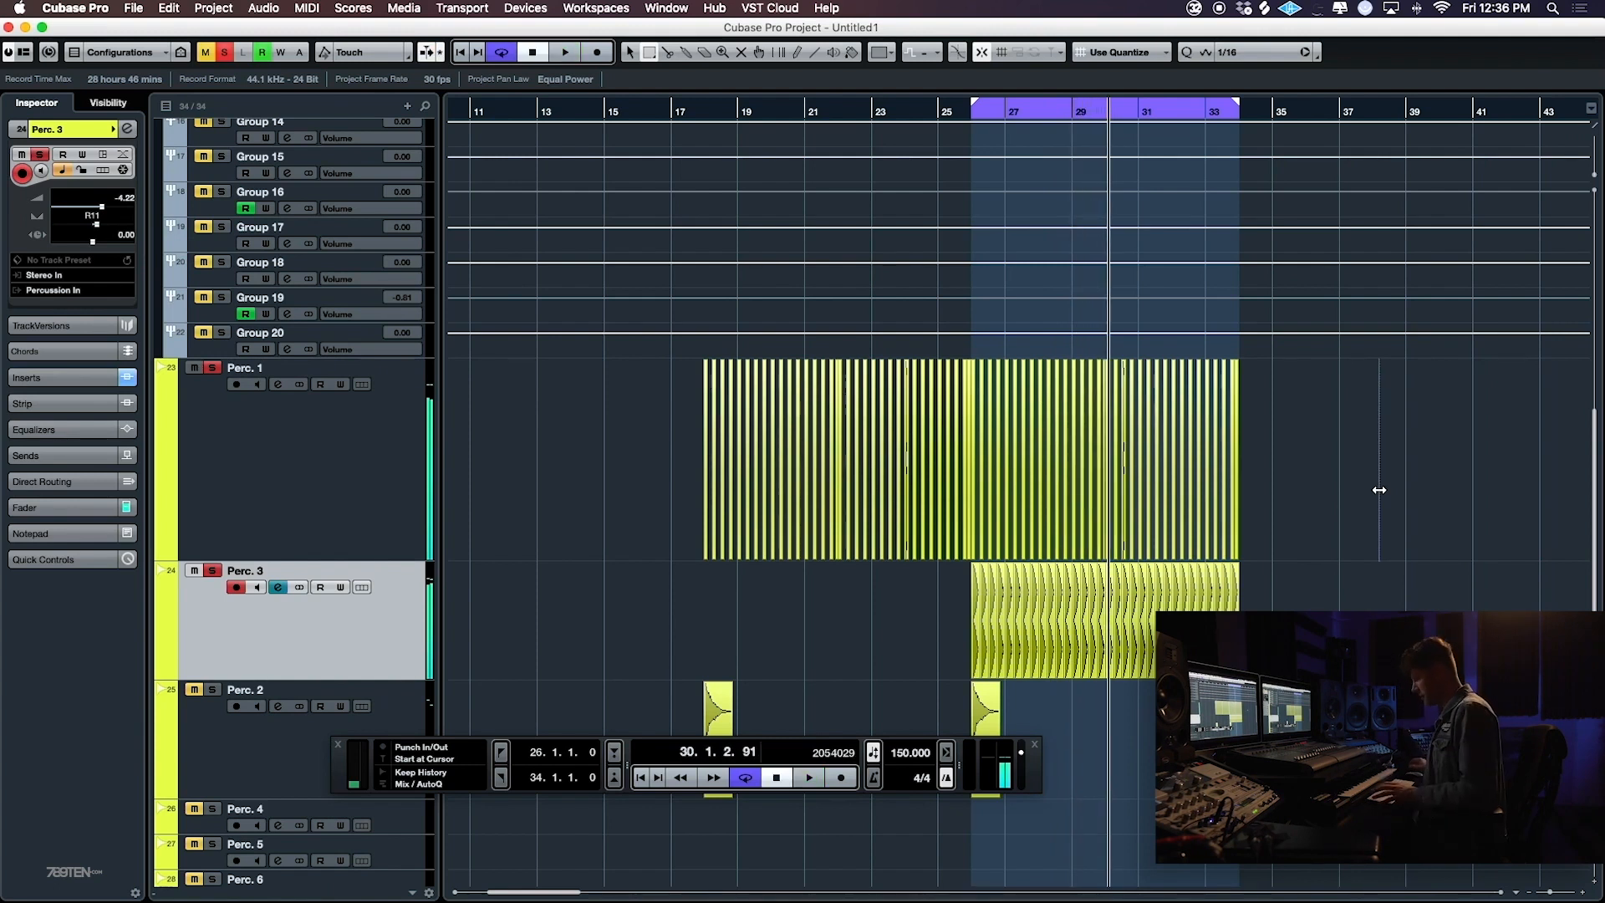
- Select the Perc. 2 track and deactivate all solo and mute states
{"action": "left_click", "coordinate": [244, 692]}
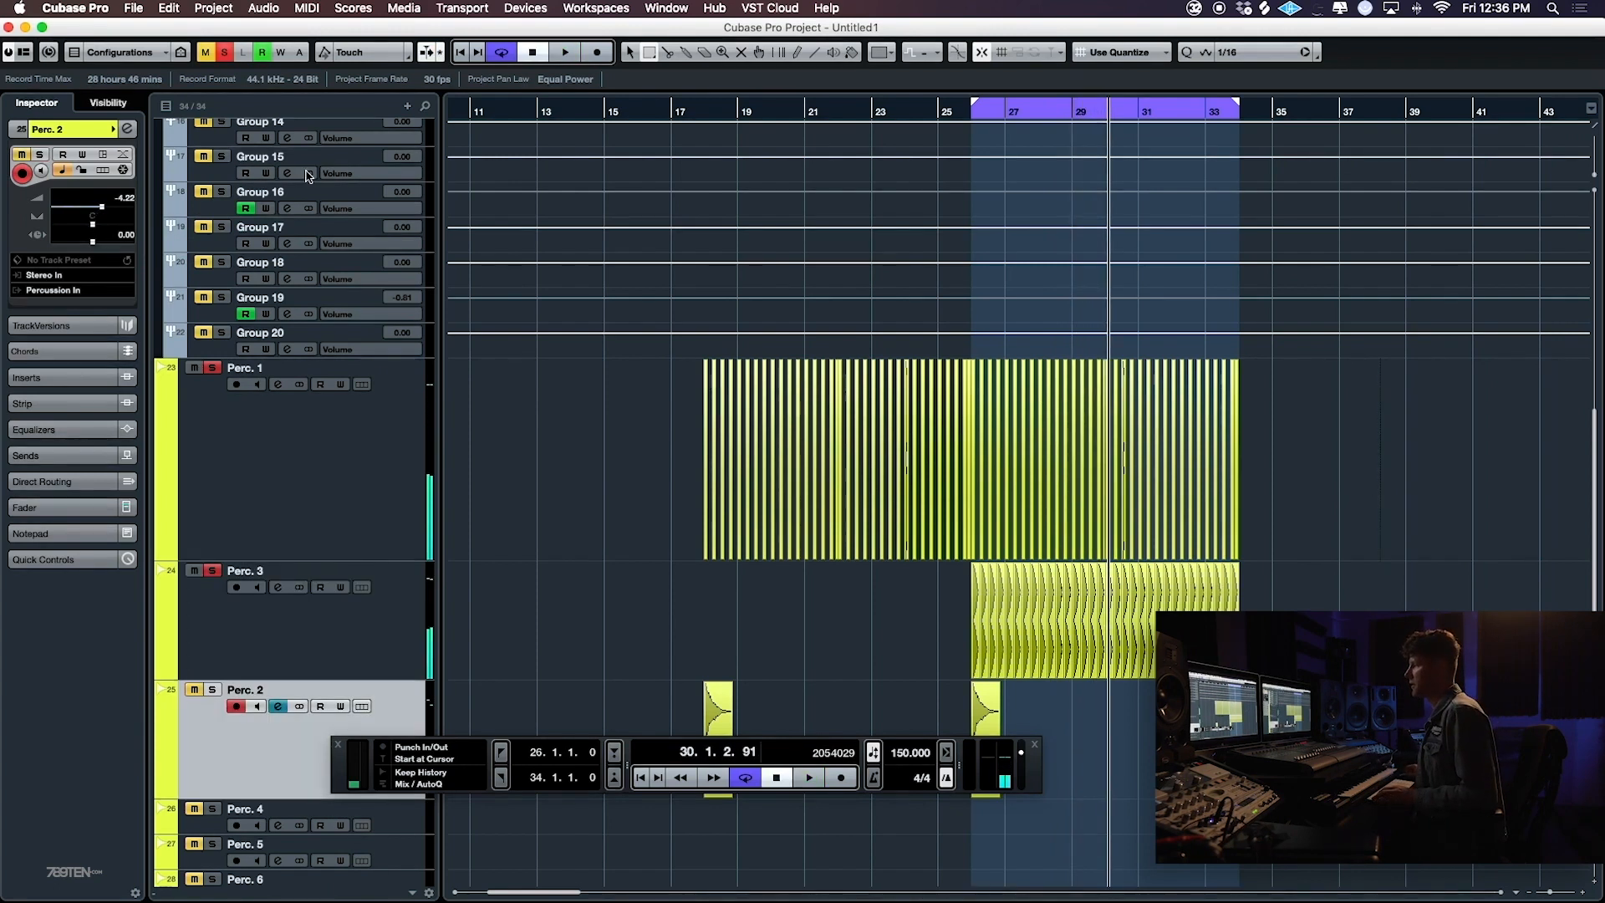
{"action": "left_click", "coordinate": [224, 52]}
{"action": "left_click", "coordinate": [204, 53]}
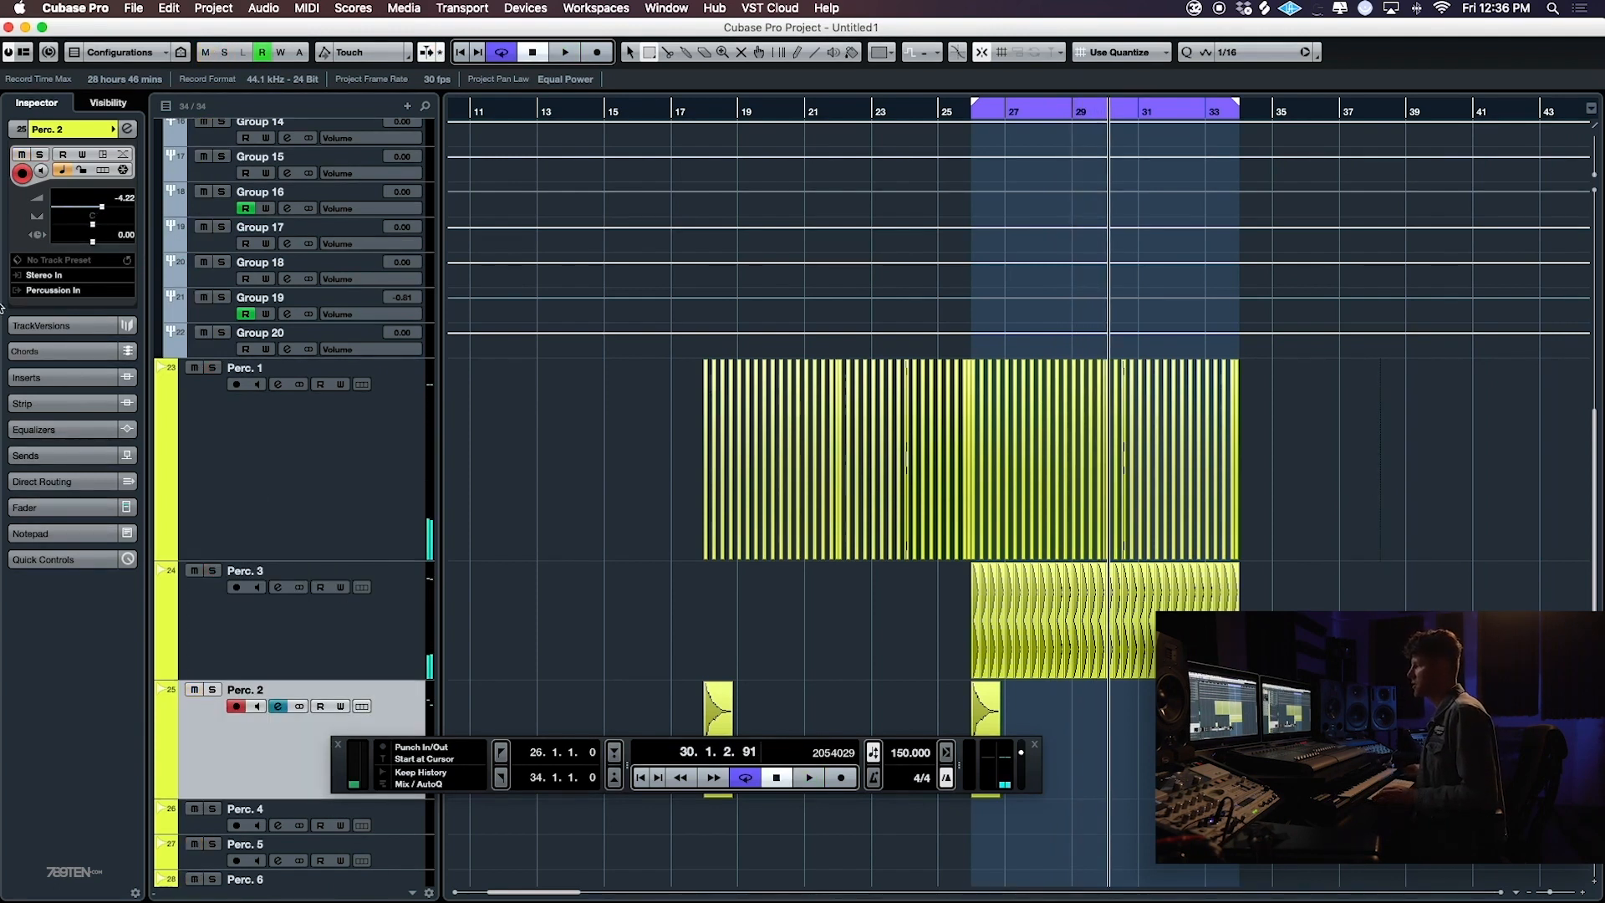
- Insert ValhallaRoom on Perc. 2 and set its mix to about 27.6 % and decay to about 12.48 s
{"action": "left_click", "coordinate": [52, 377]}
{"action": "left_click", "coordinate": [130, 251]}
{"action": "type", "text": "valh"}
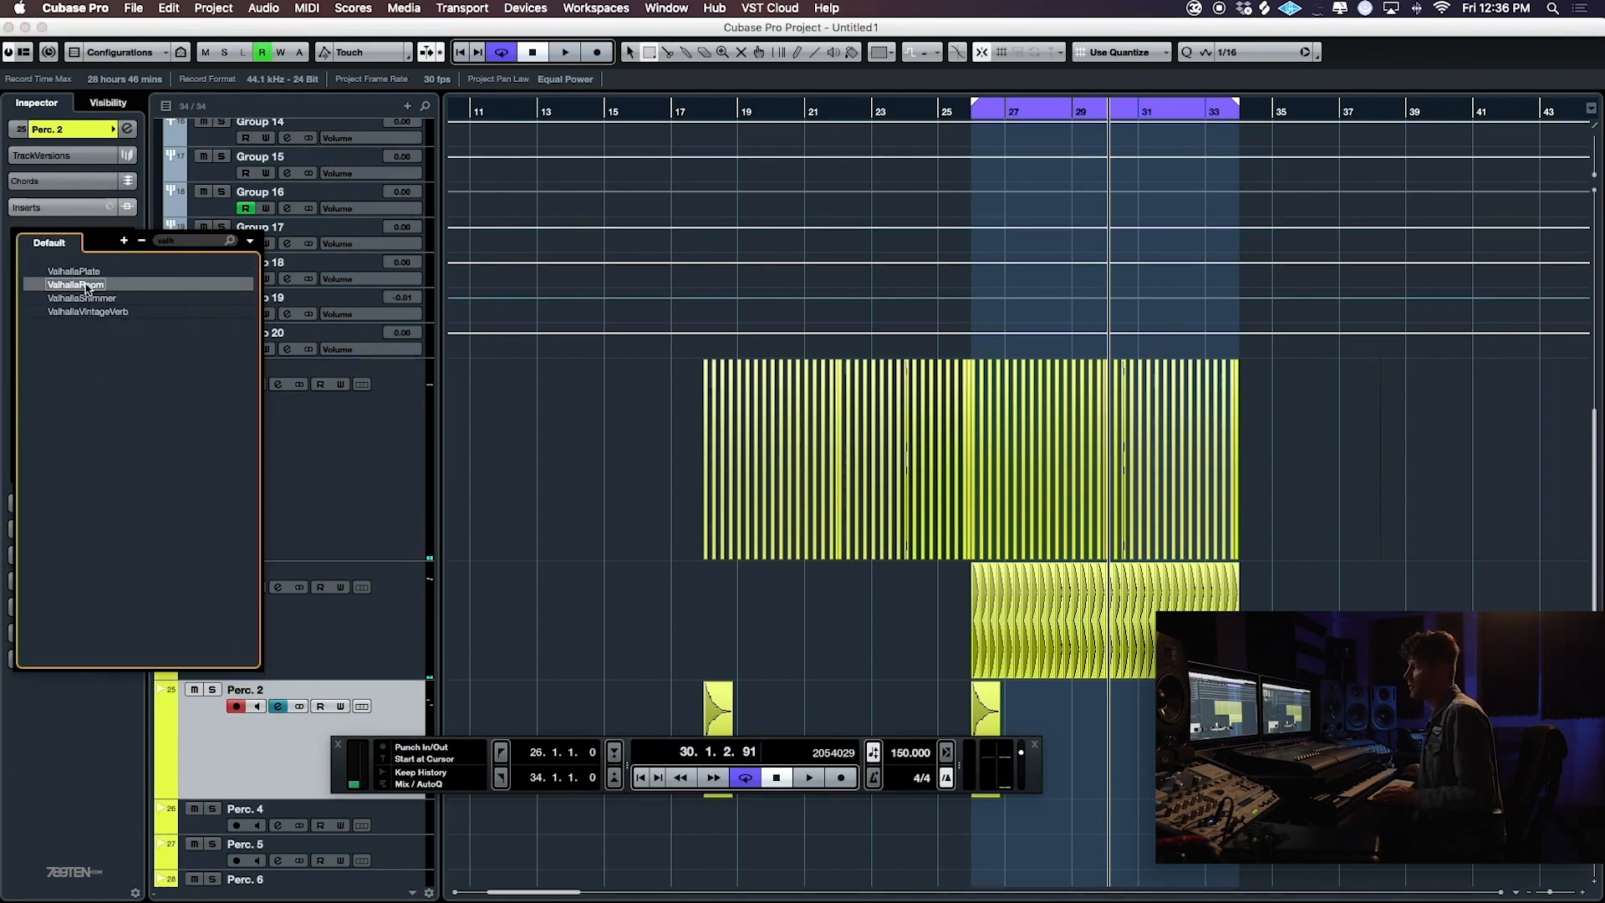
{"action": "left_click", "coordinate": [68, 284]}
{"action": "left_click_drag", "start_coordinate": [539, 281], "coordinate": [532, 406]}
{"action": "left_click_drag", "start_coordinate": [640, 386], "coordinate": [645, 359]}
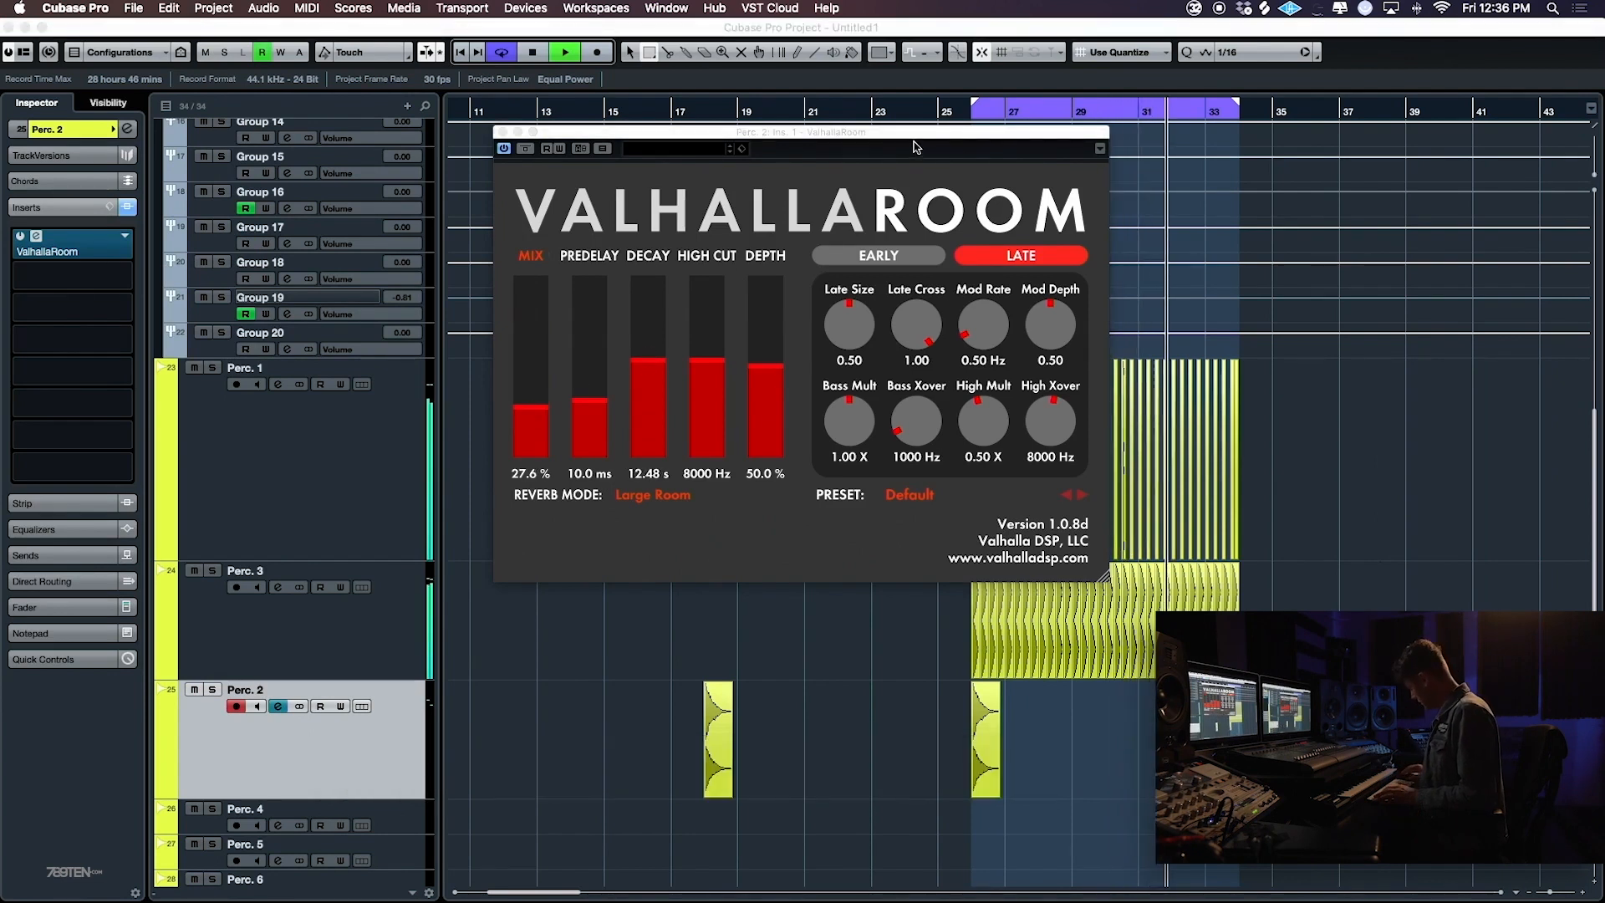
- Raise the high cut of Perc. 2's ValhallaRoom to 15000 Hz and its mix to about 34.1 % while auditioning the loop
{"action": "left_click", "coordinate": [1217, 471]}
{"action": "key", "text": "KP_1"}
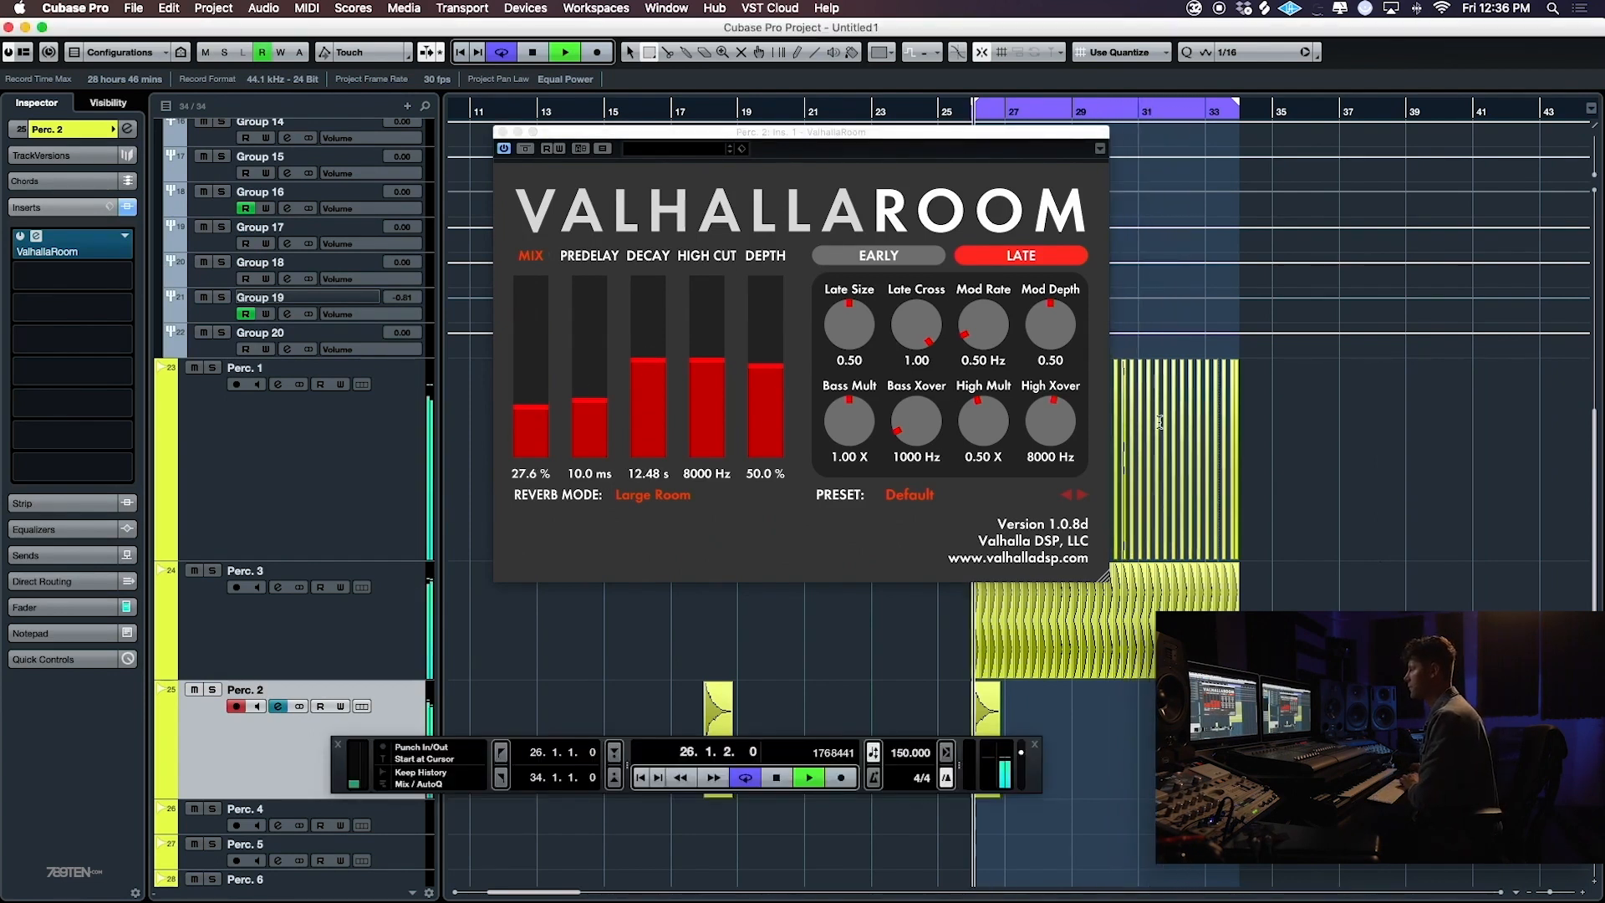
{"action": "left_click_drag", "start_coordinate": [705, 357], "coordinate": [707, 276]}
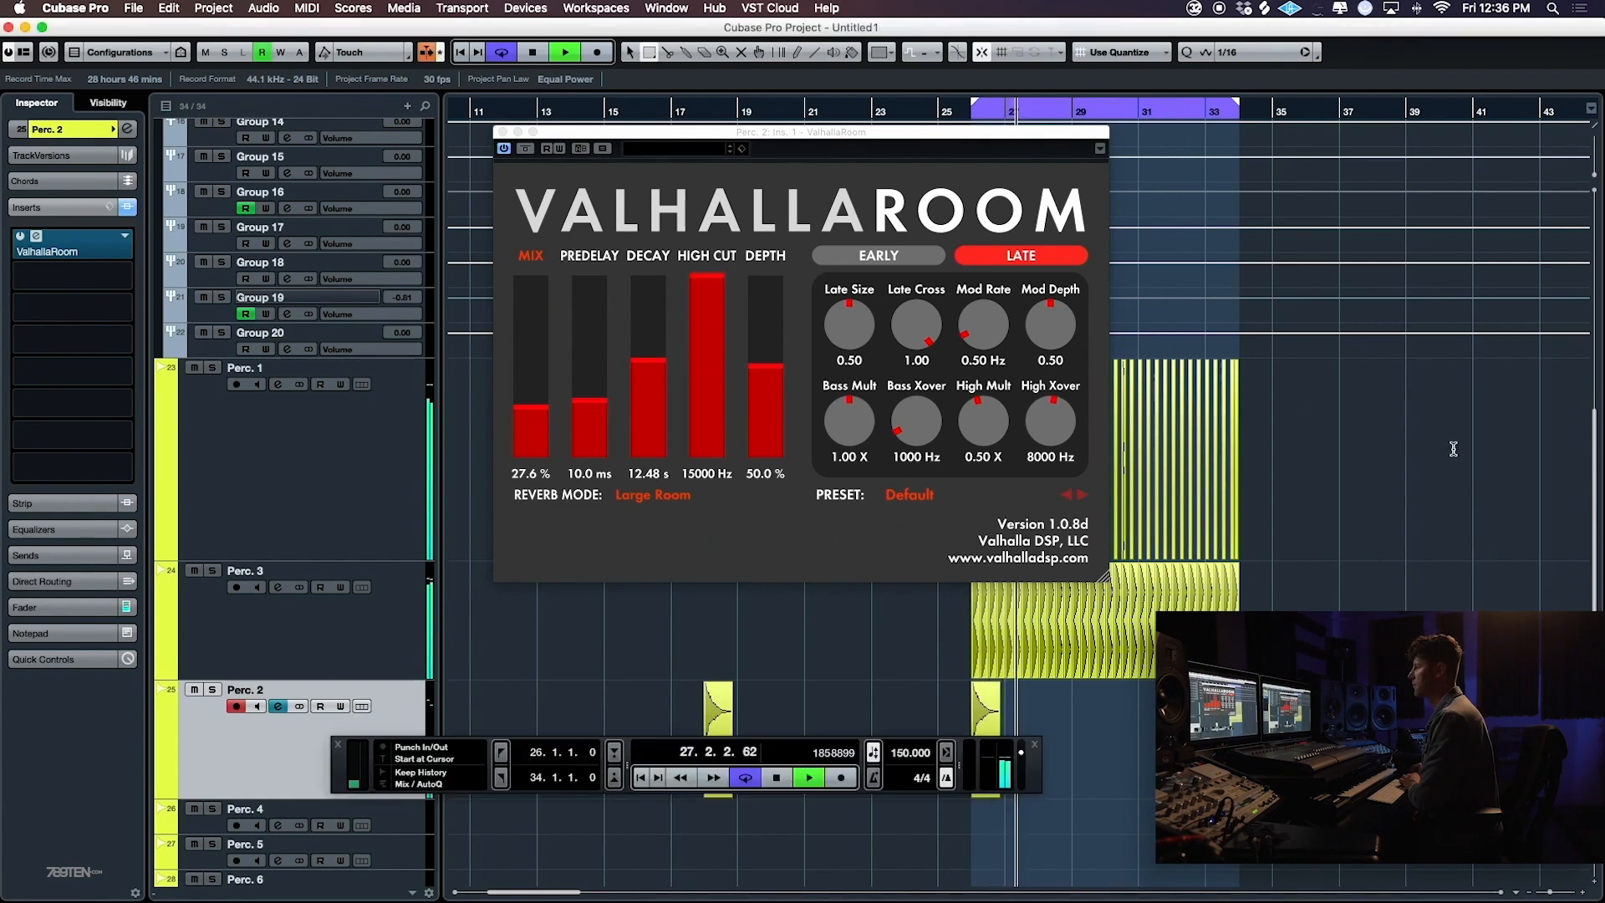
{"action": "left_click_drag", "start_coordinate": [551, 387], "coordinate": [550, 393]}
{"action": "key", "text": "KP_1"}
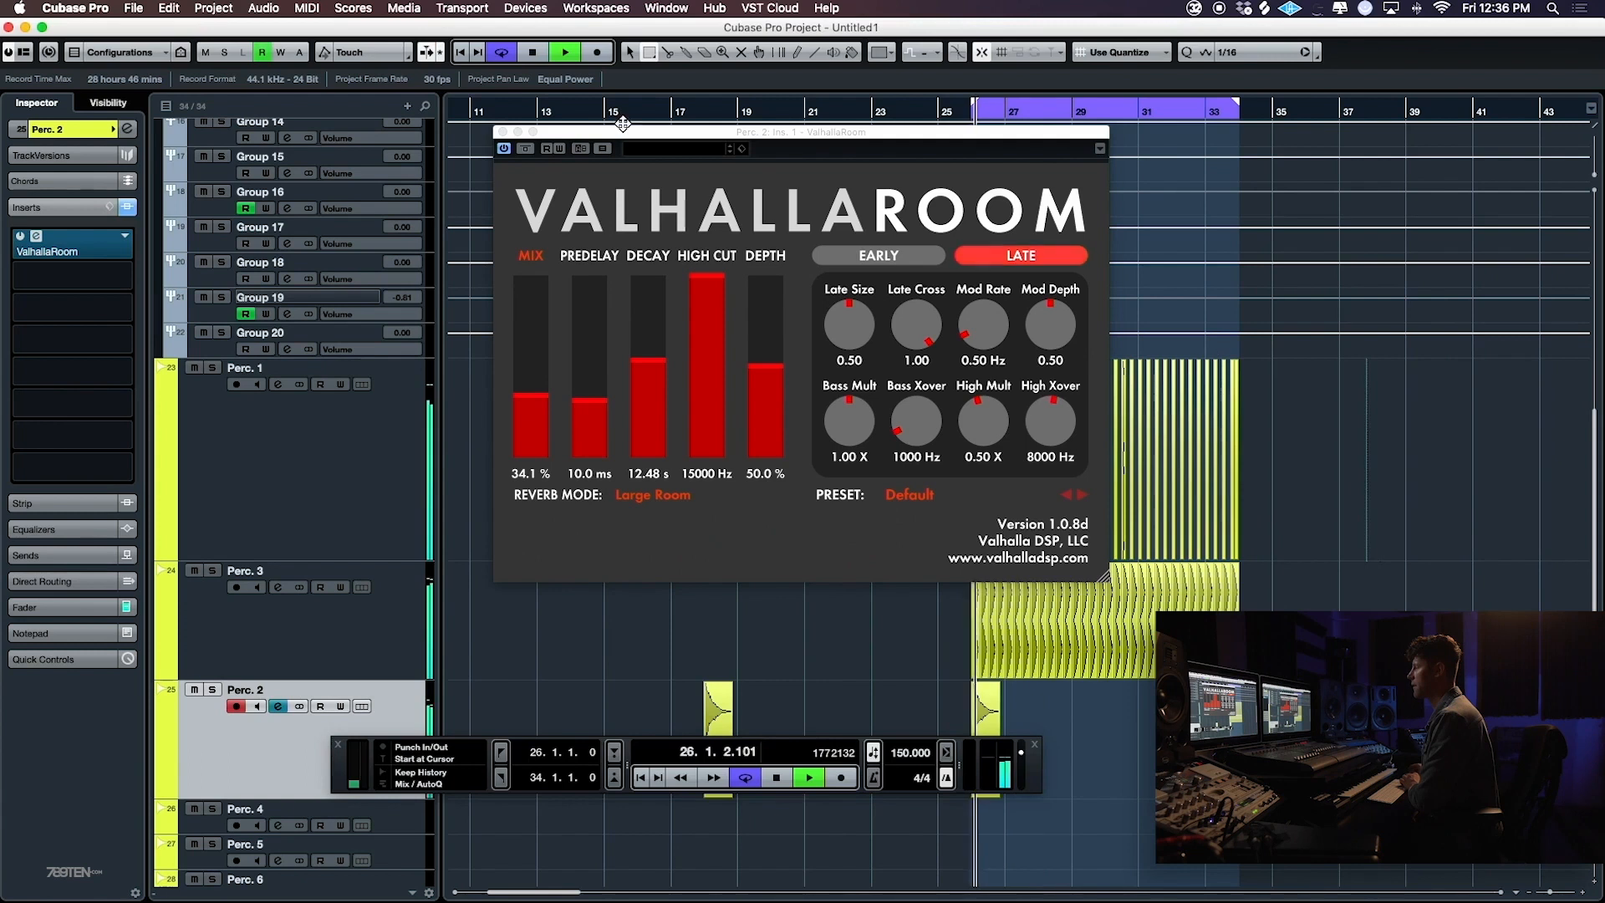
- Insert FabFilter Pro-Q 2 ahead of ValhallaRoom on Perc. 2 and boost the highs with a high shelf and a wide bell near 6 kHz
{"action": "left_click", "coordinate": [87, 246]}
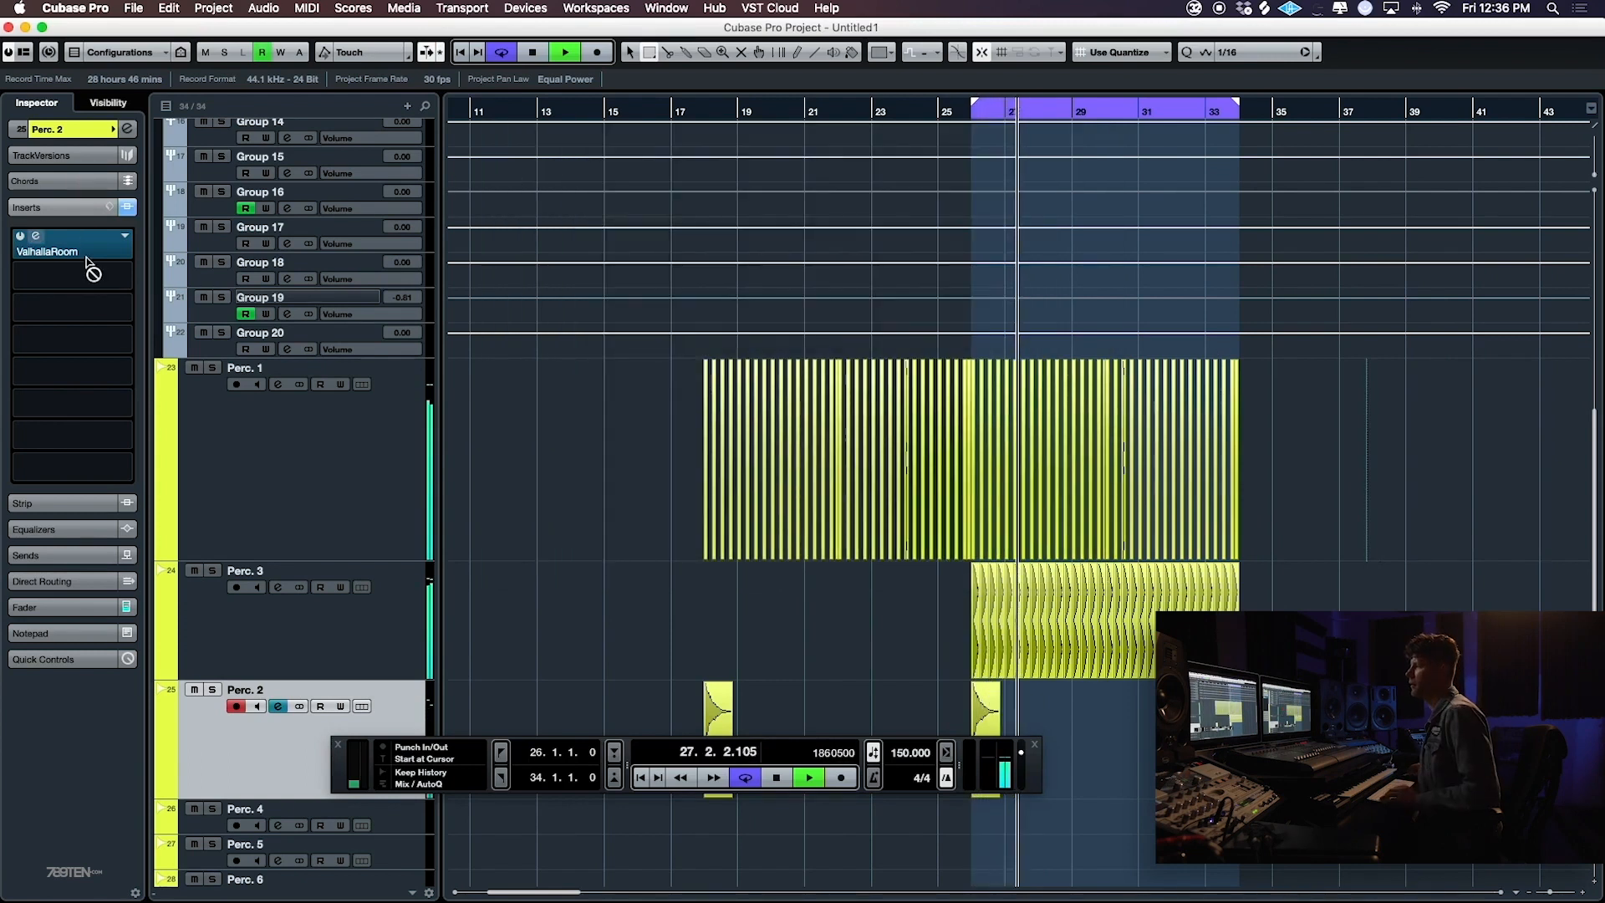
{"action": "left_click", "coordinate": [83, 276]}
{"action": "type", "text": "q 2"}
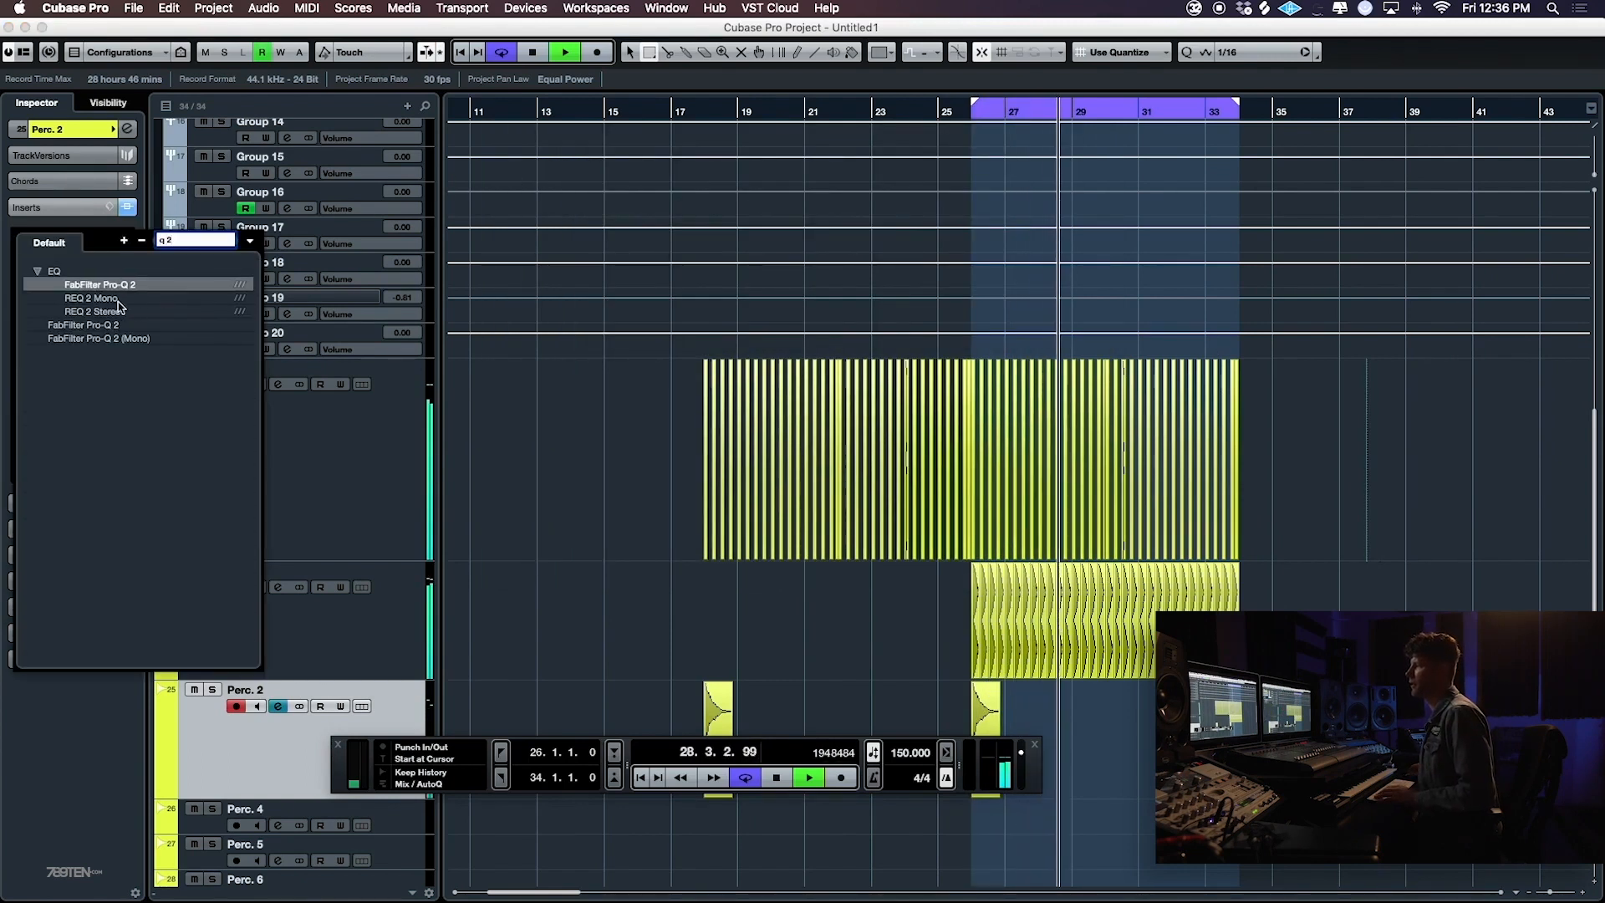
{"action": "left_click", "coordinate": [109, 326]}
{"action": "left_click_drag", "start_coordinate": [1087, 322], "coordinate": [982, 274]}
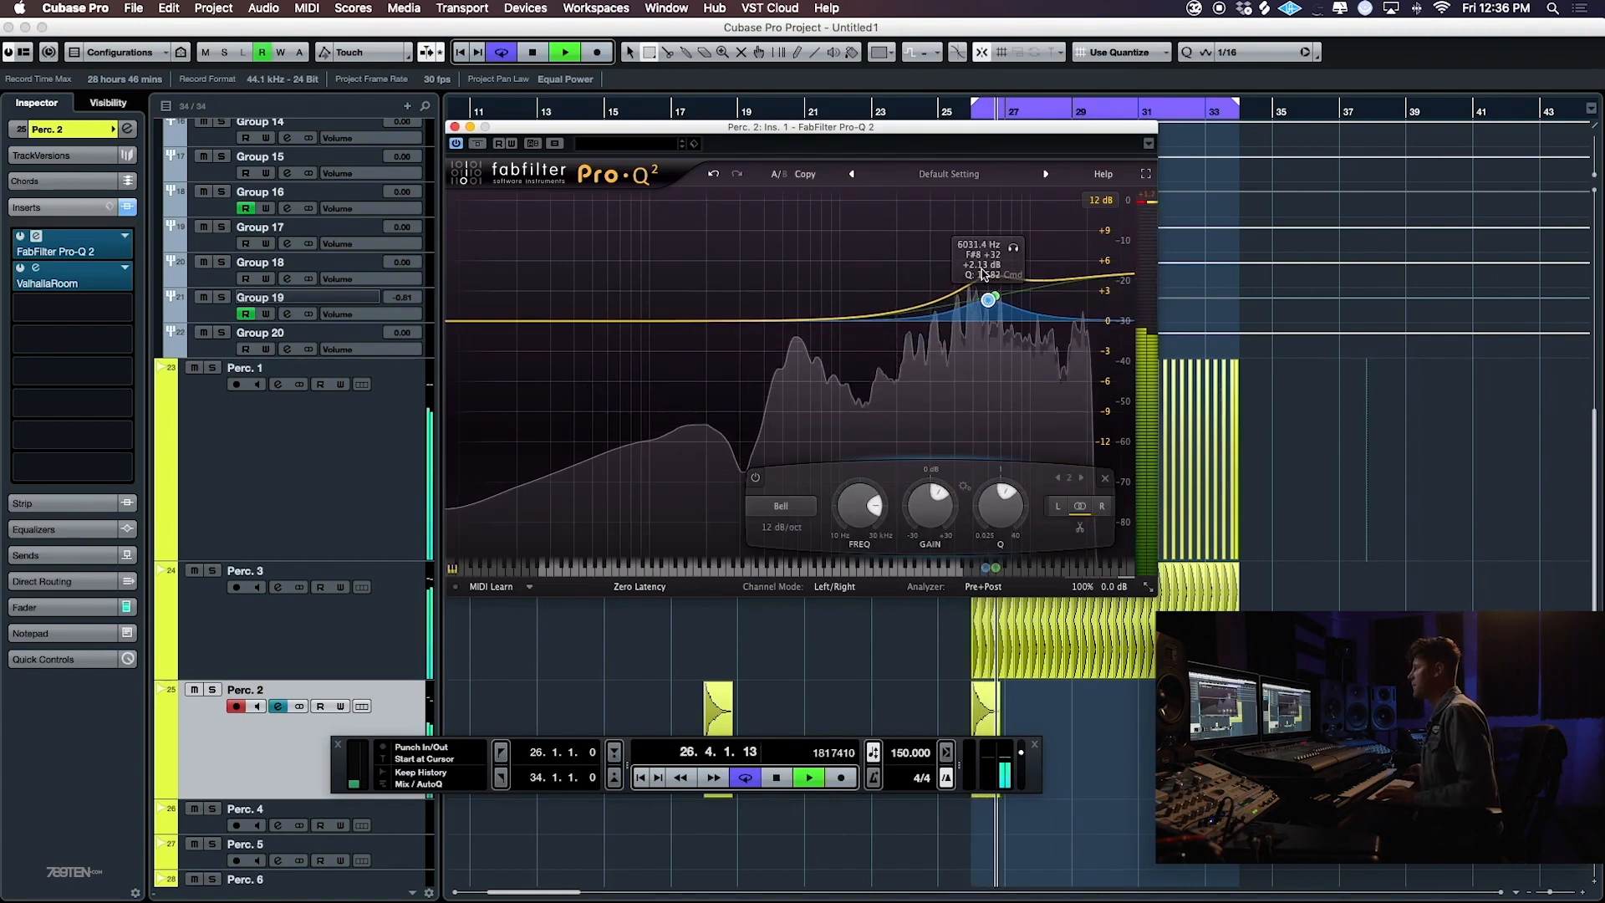
{"action": "key", "text": "space"}
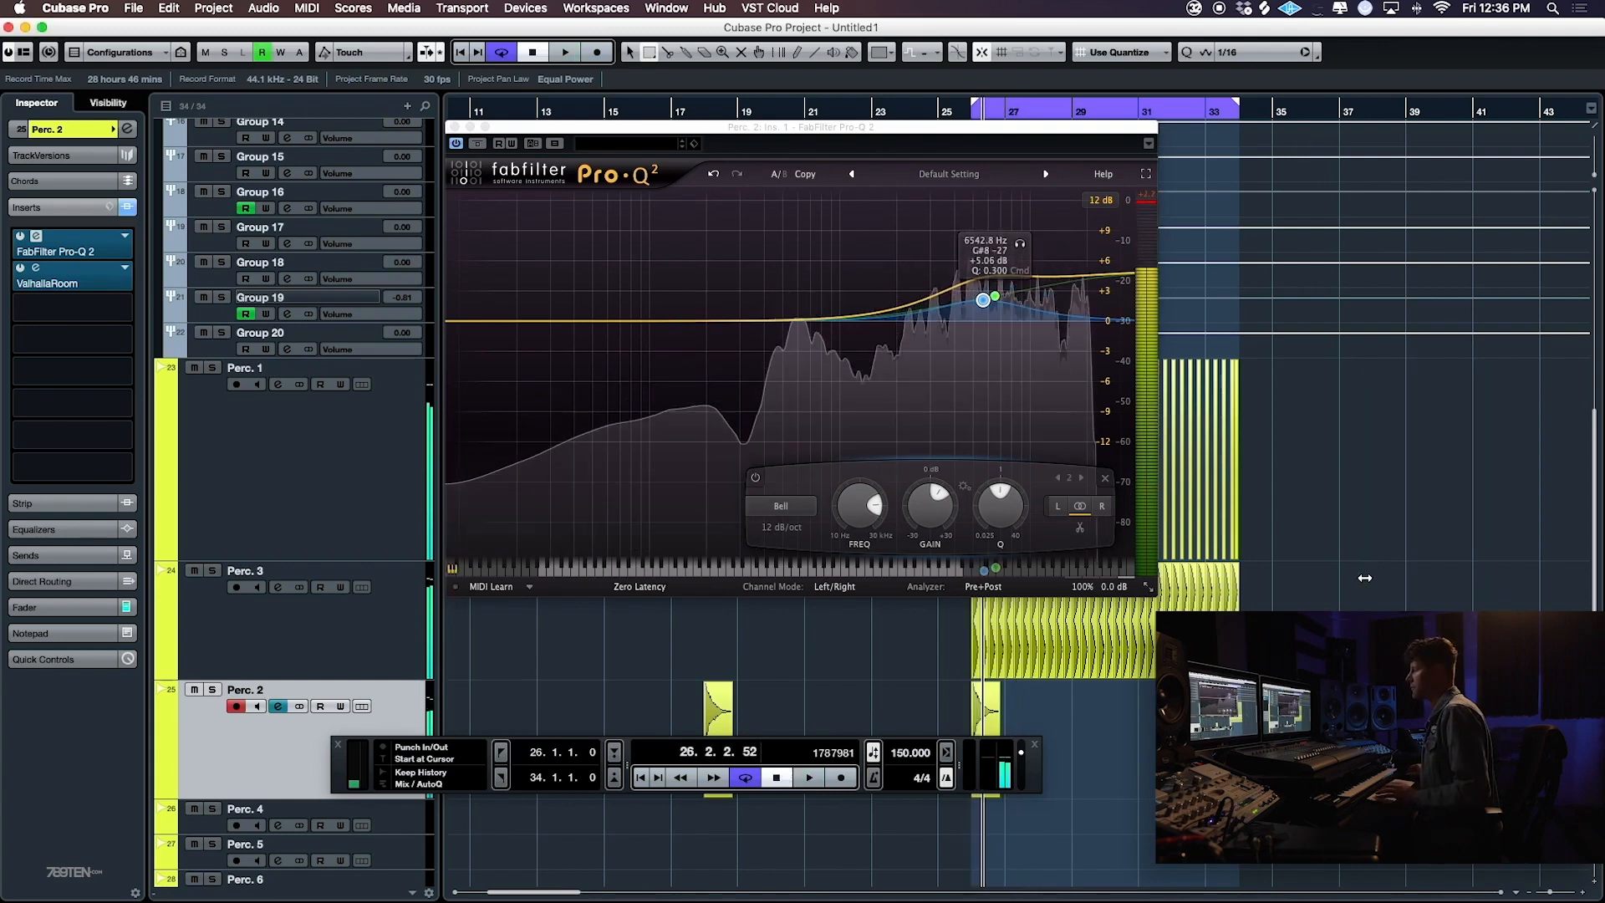
- Audition the equalized percussion with the Pro-Q 2 window moved aside, and close the plugin window
{"action": "left_click_drag", "start_coordinate": [921, 128], "coordinate": [1331, 144]}
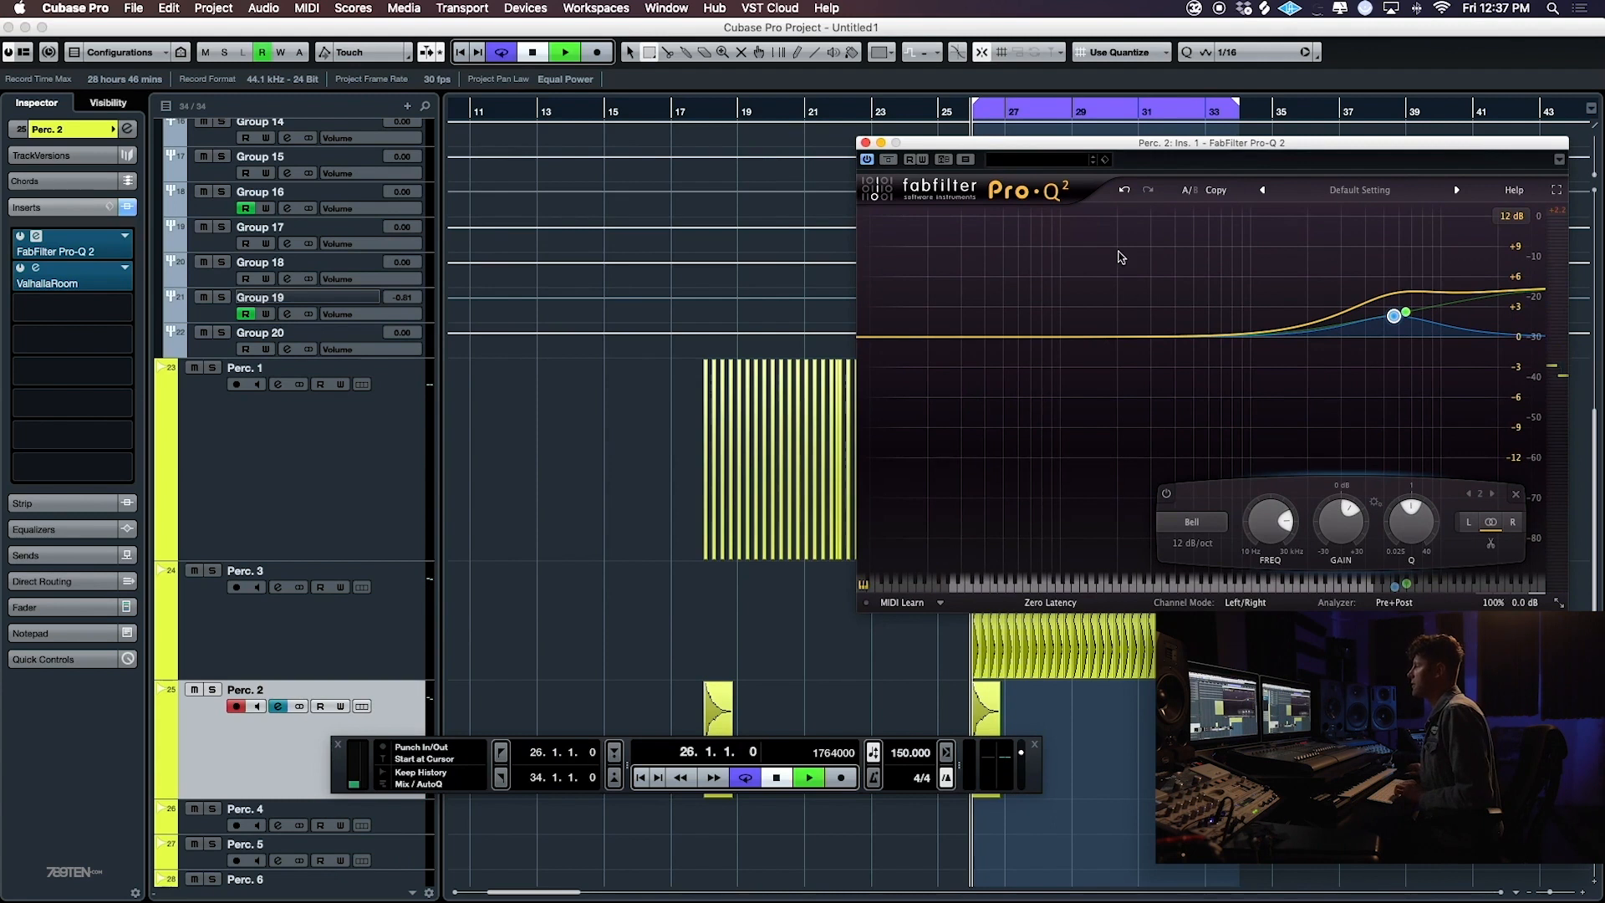
{"action": "key", "text": "space"}
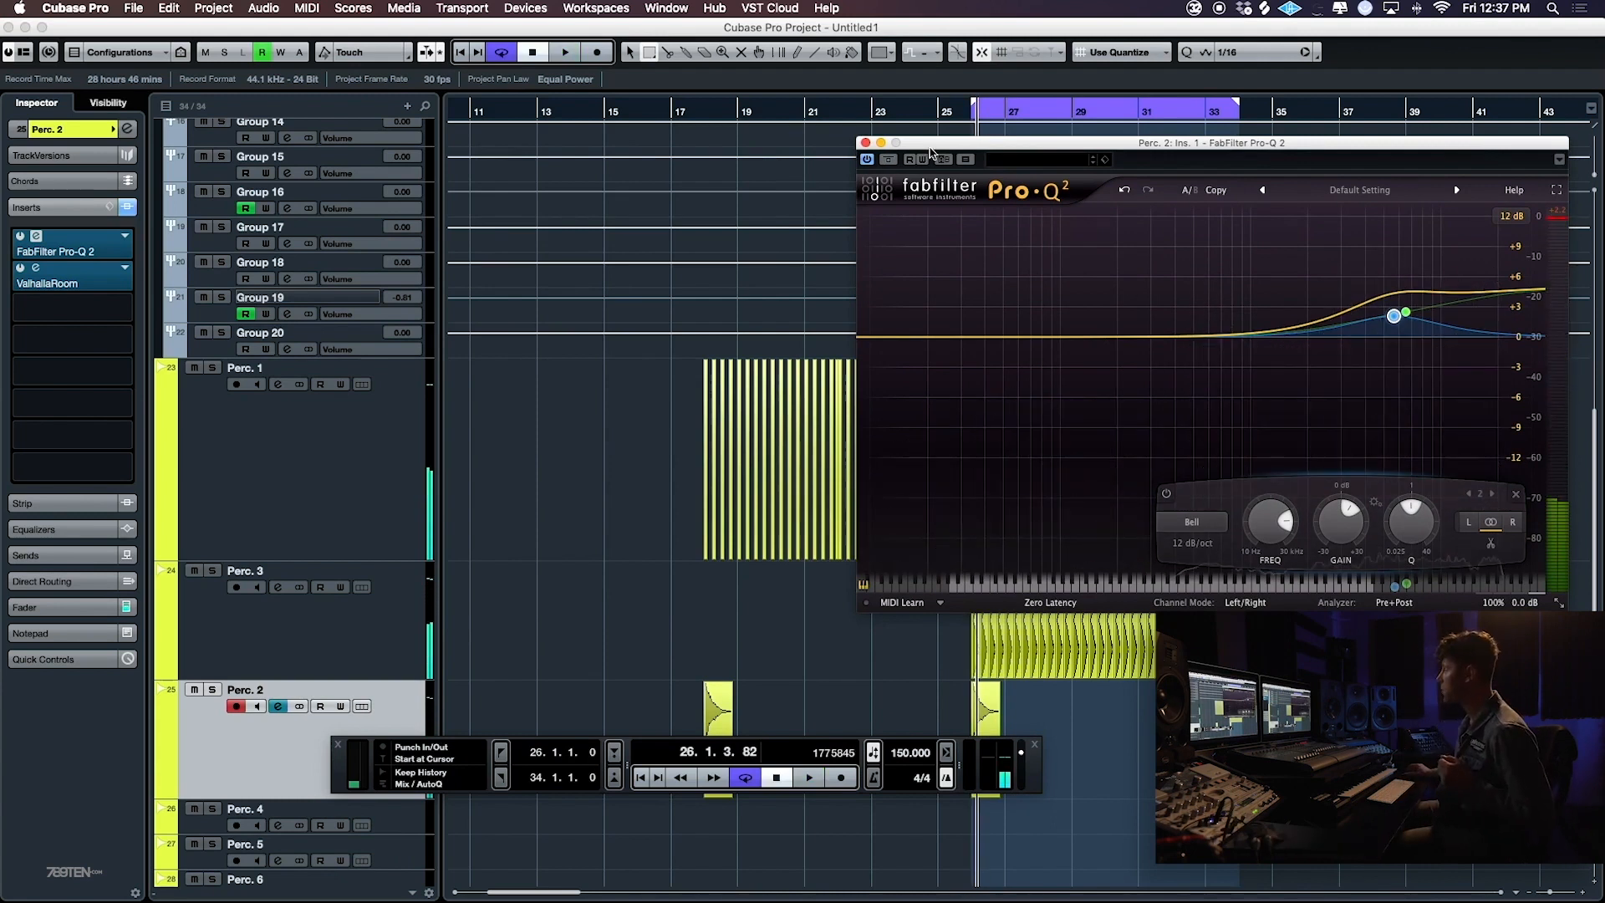
{"action": "left_click_drag", "start_coordinate": [969, 142], "coordinate": [575, 110]}
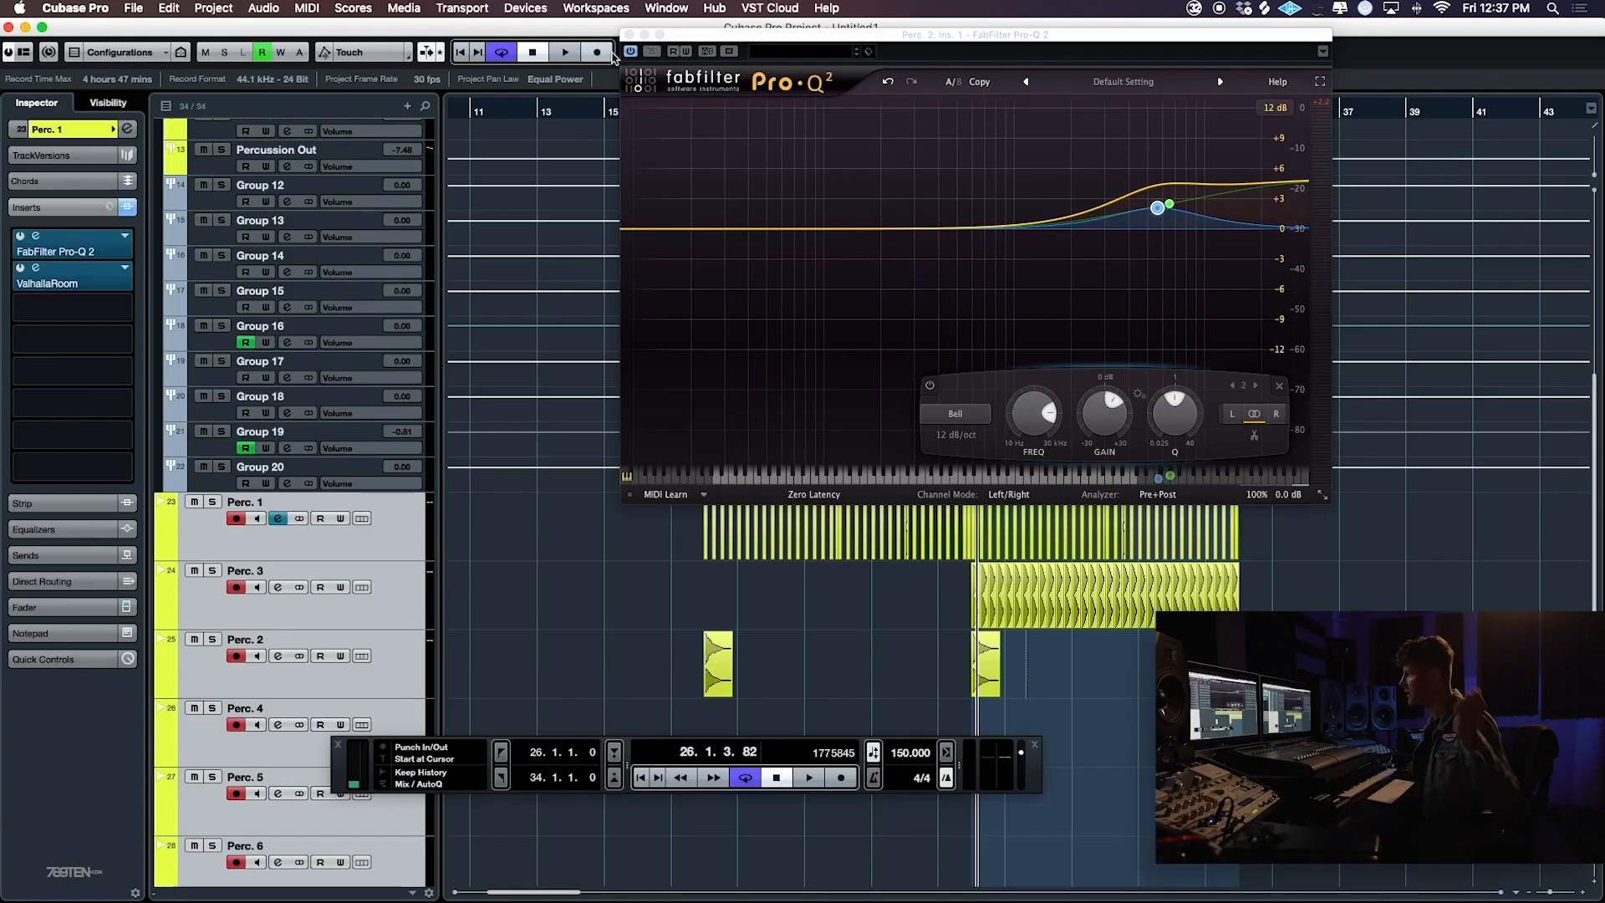
{"action": "left_click", "coordinate": [630, 35]}
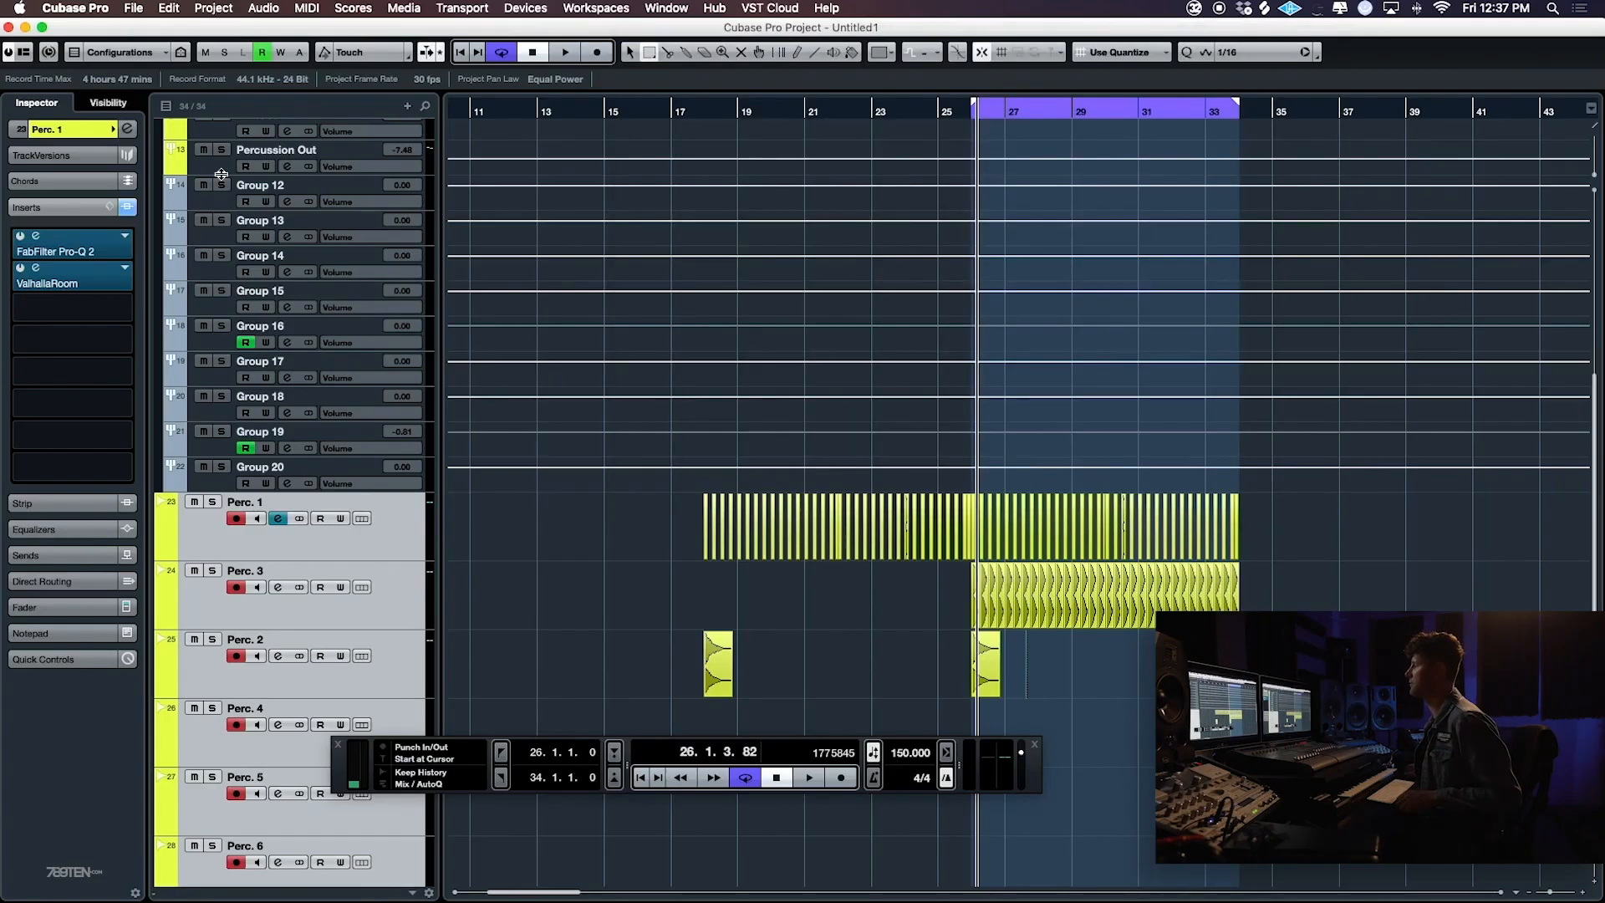
- Play the loop from bar 26 to hear the percussion in context, and hide the floating transport
{"action": "left_click", "coordinate": [255, 188]}
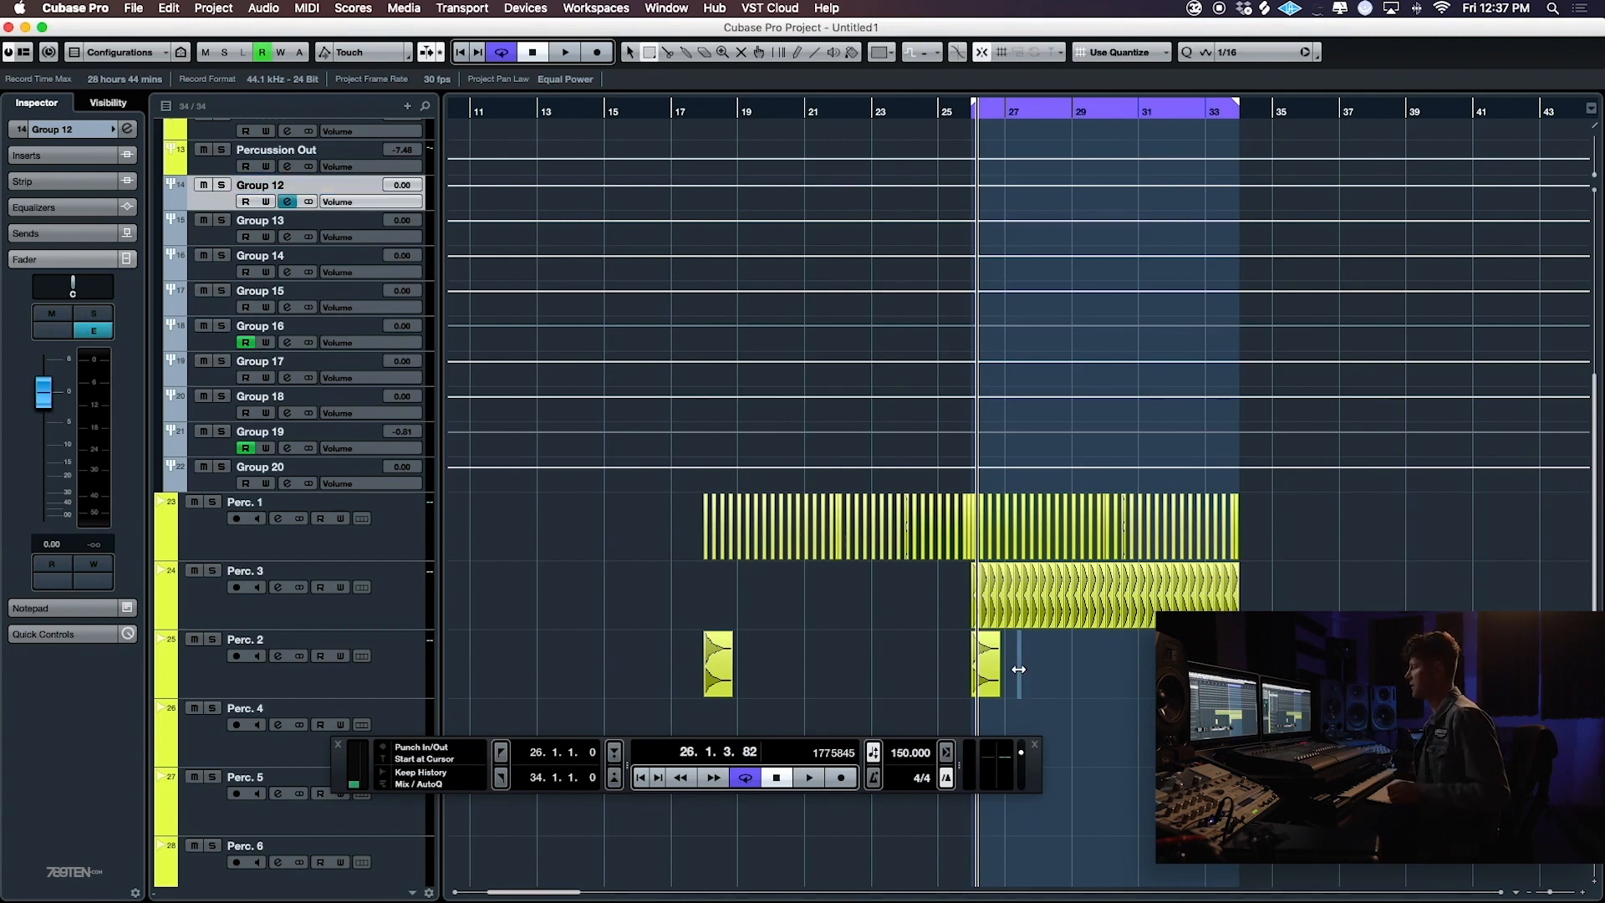
{"action": "key", "text": "space"}
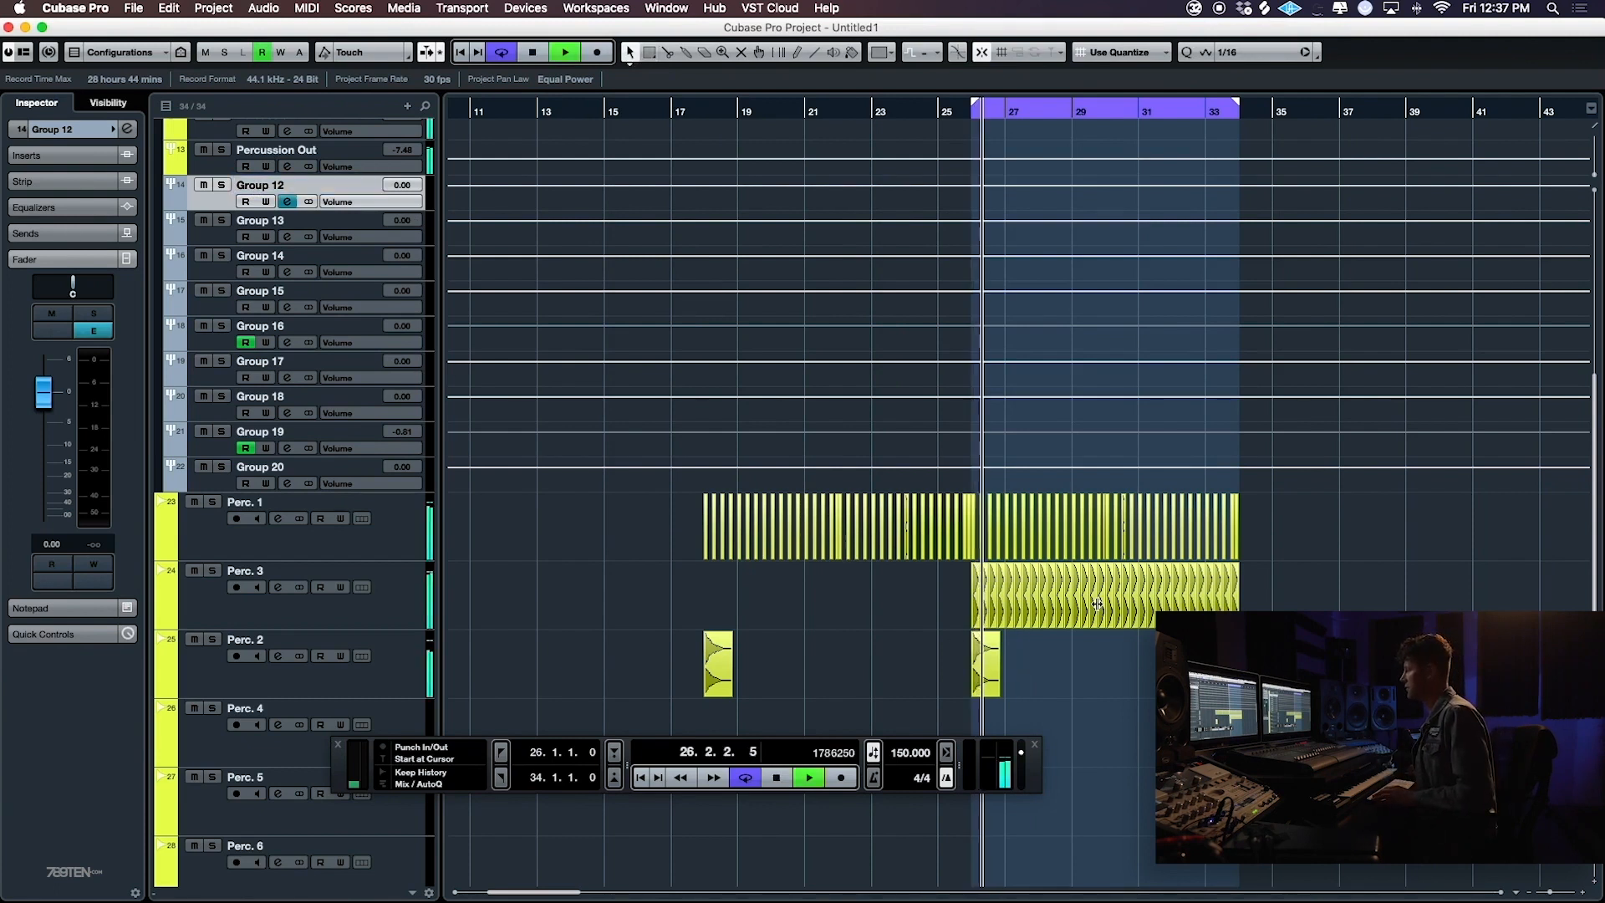
{"action": "scroll", "coordinate": [1090, 609], "scroll_direction": "down", "scroll_amount": 5}
{"action": "scroll", "coordinate": [1091, 609], "scroll_direction": "left", "scroll_amount": 3}
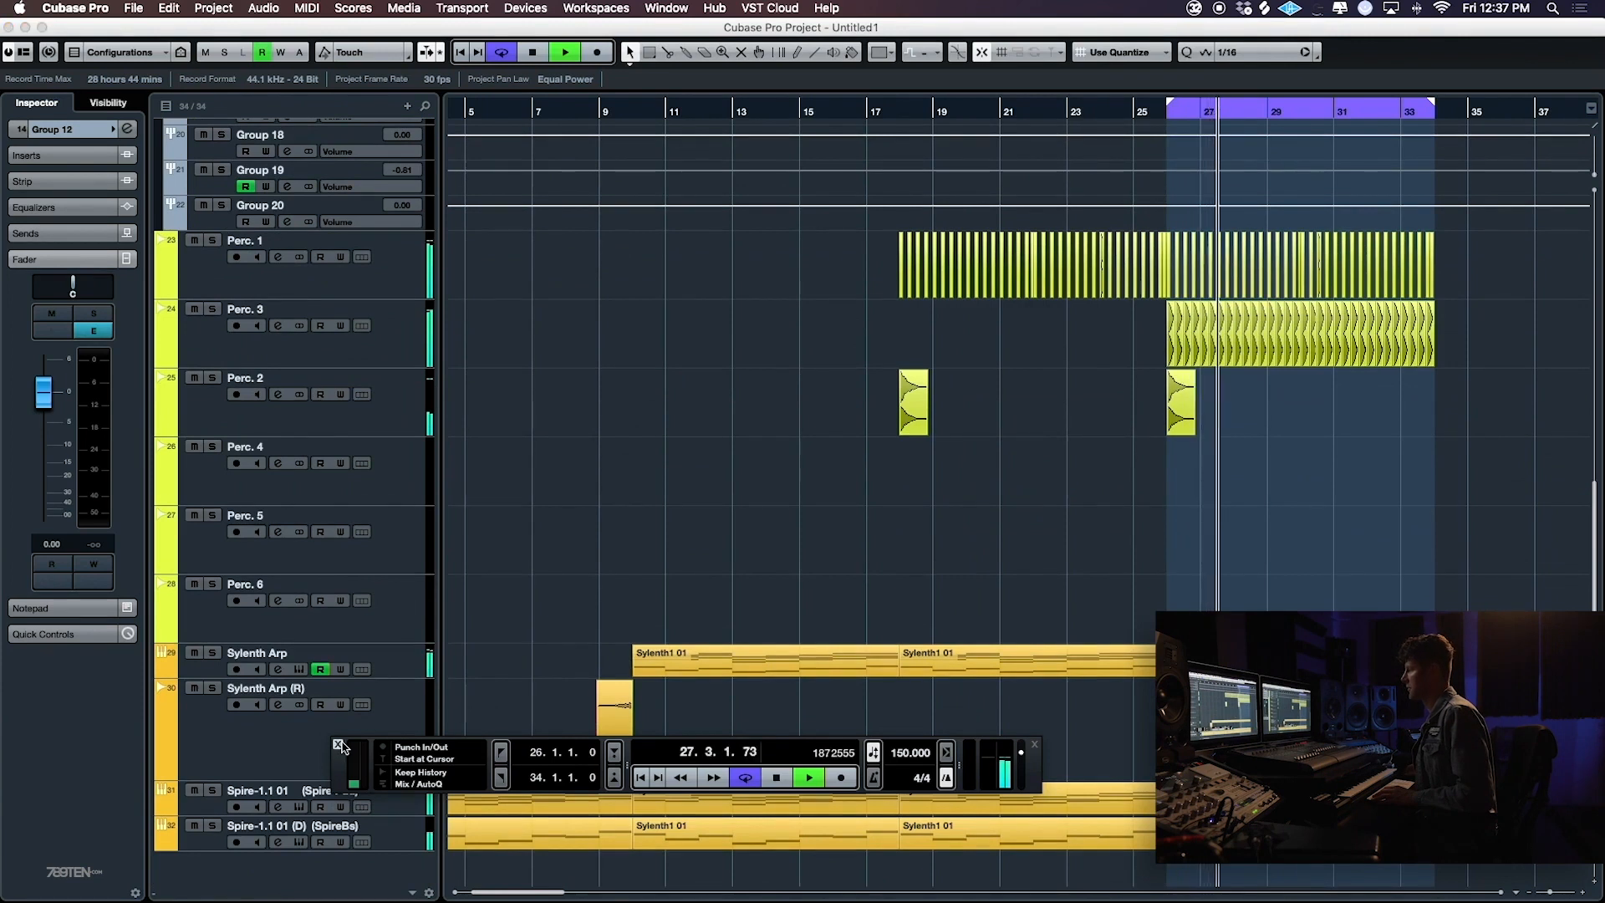
{"action": "left_click", "coordinate": [338, 744]}
{"action": "key", "text": "space"}
- Rename the Perc. 2, Perc. 3 and Perc. 1 tracks as Crash, Snare and Clap
{"action": "double_click", "coordinate": [313, 377]}
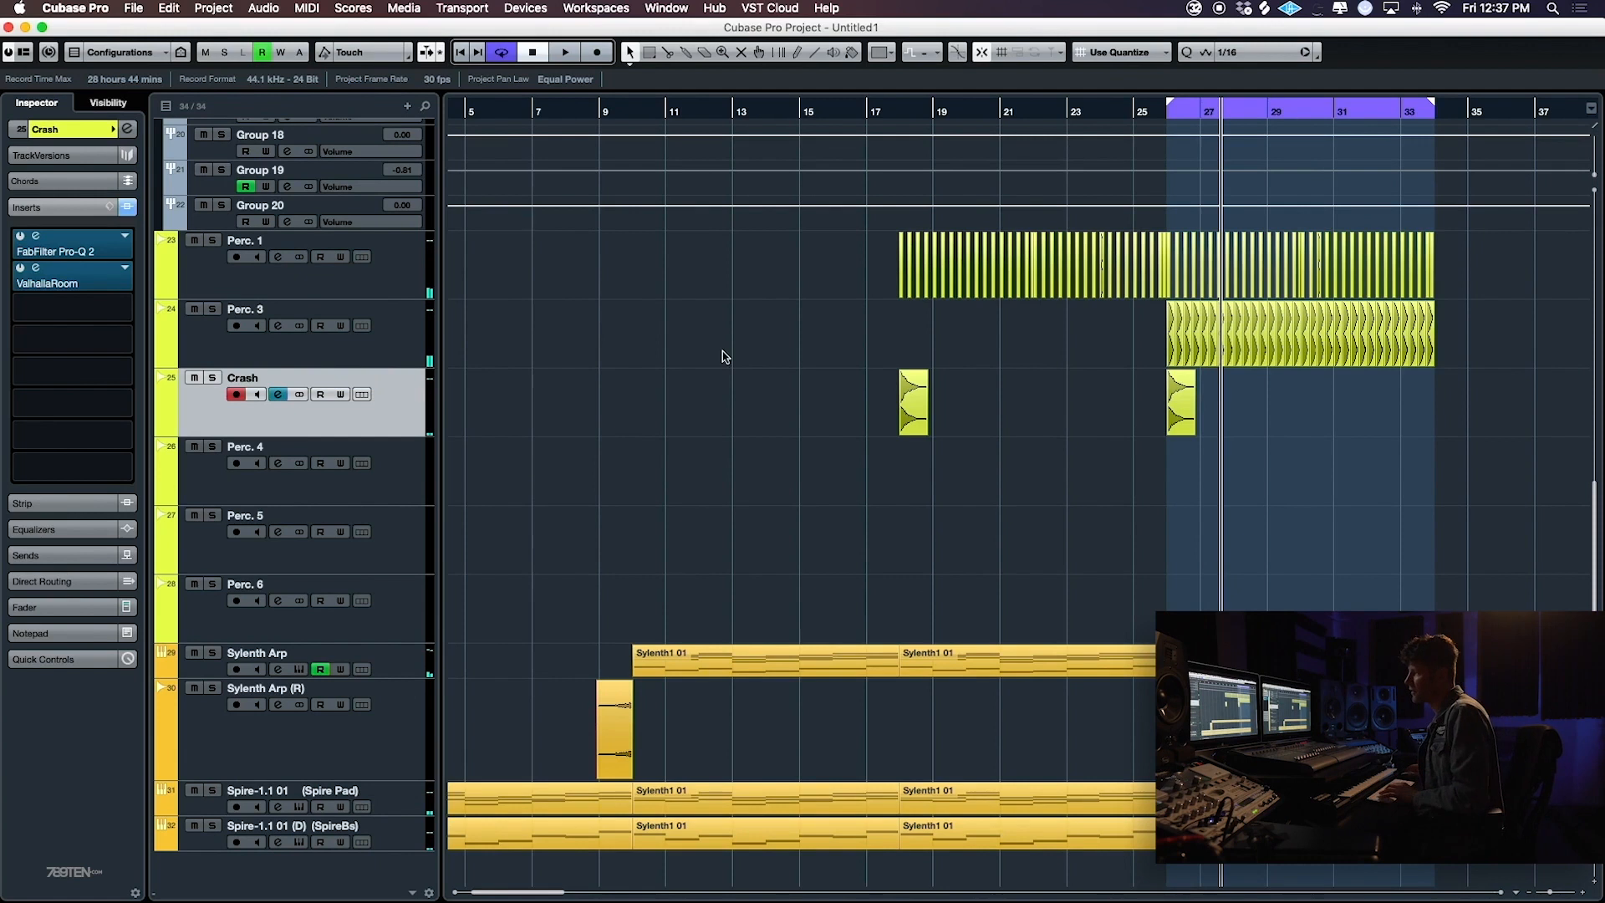
{"action": "left_click", "coordinate": [245, 294]}
{"action": "left_click", "coordinate": [242, 311]}
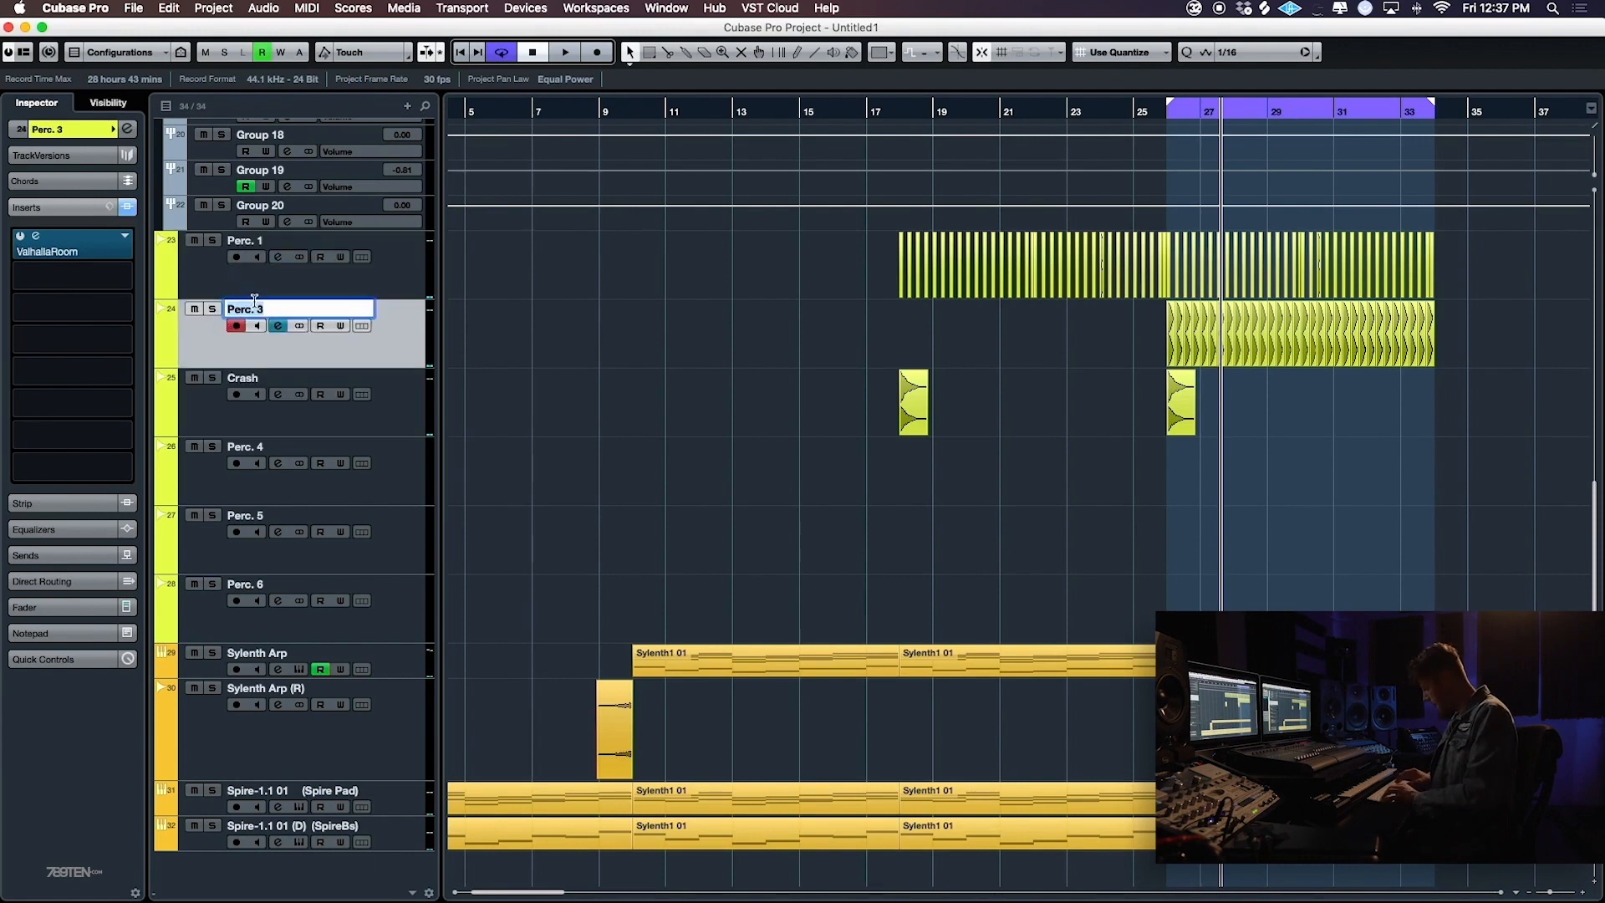
{"action": "left_click", "coordinate": [265, 238]}
{"action": "double_click", "coordinate": [323, 241]}
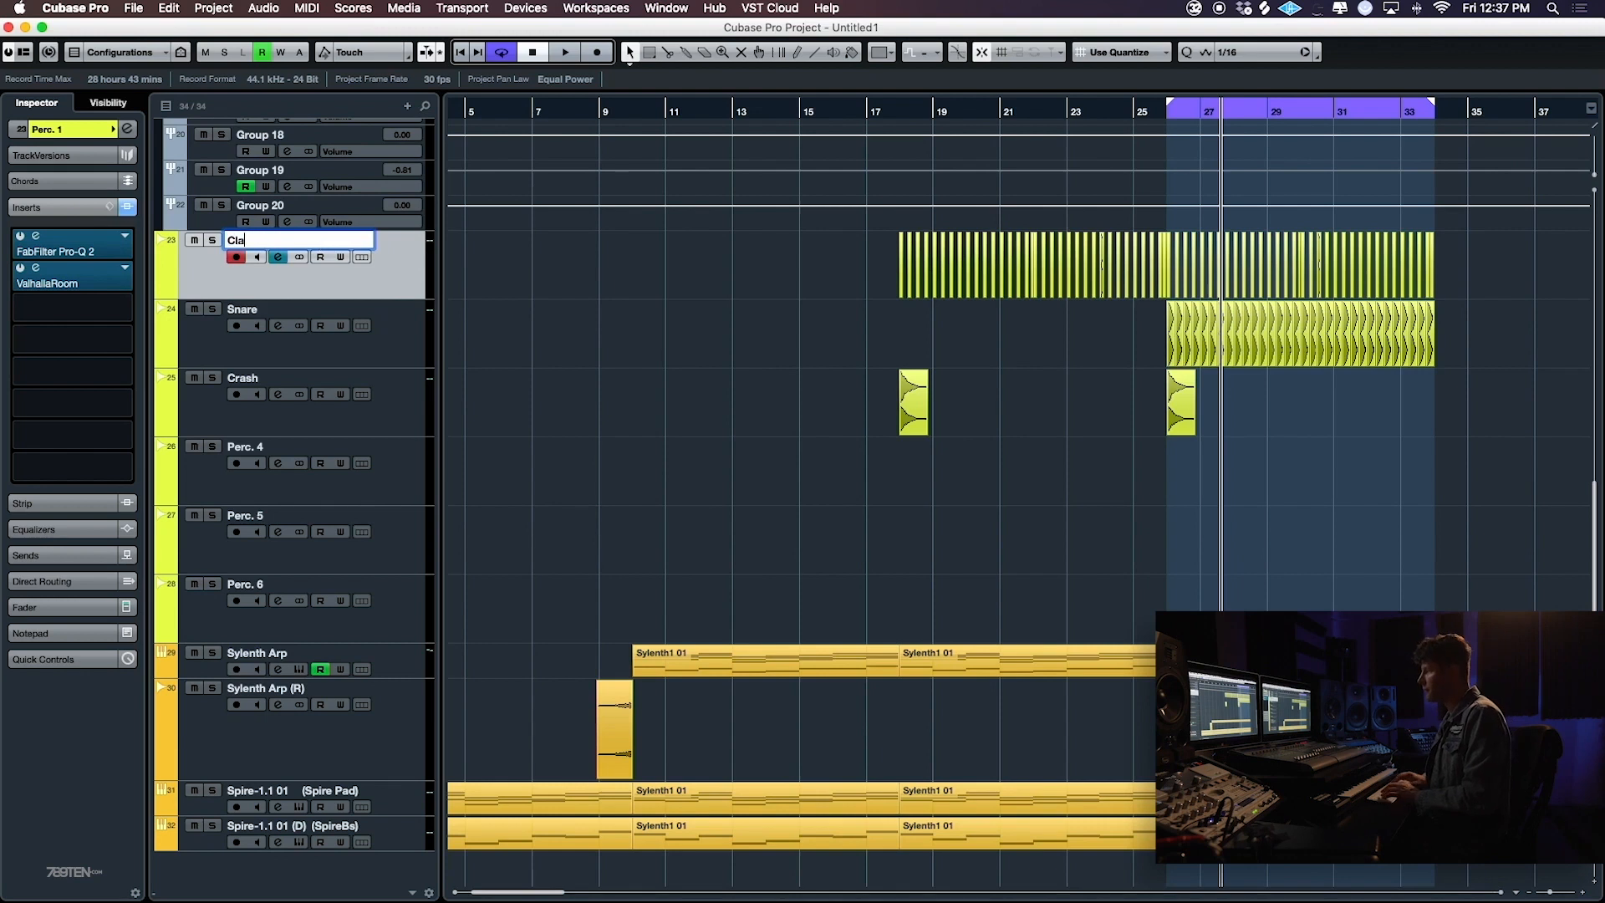
{"action": "left_click", "coordinate": [418, 483]}
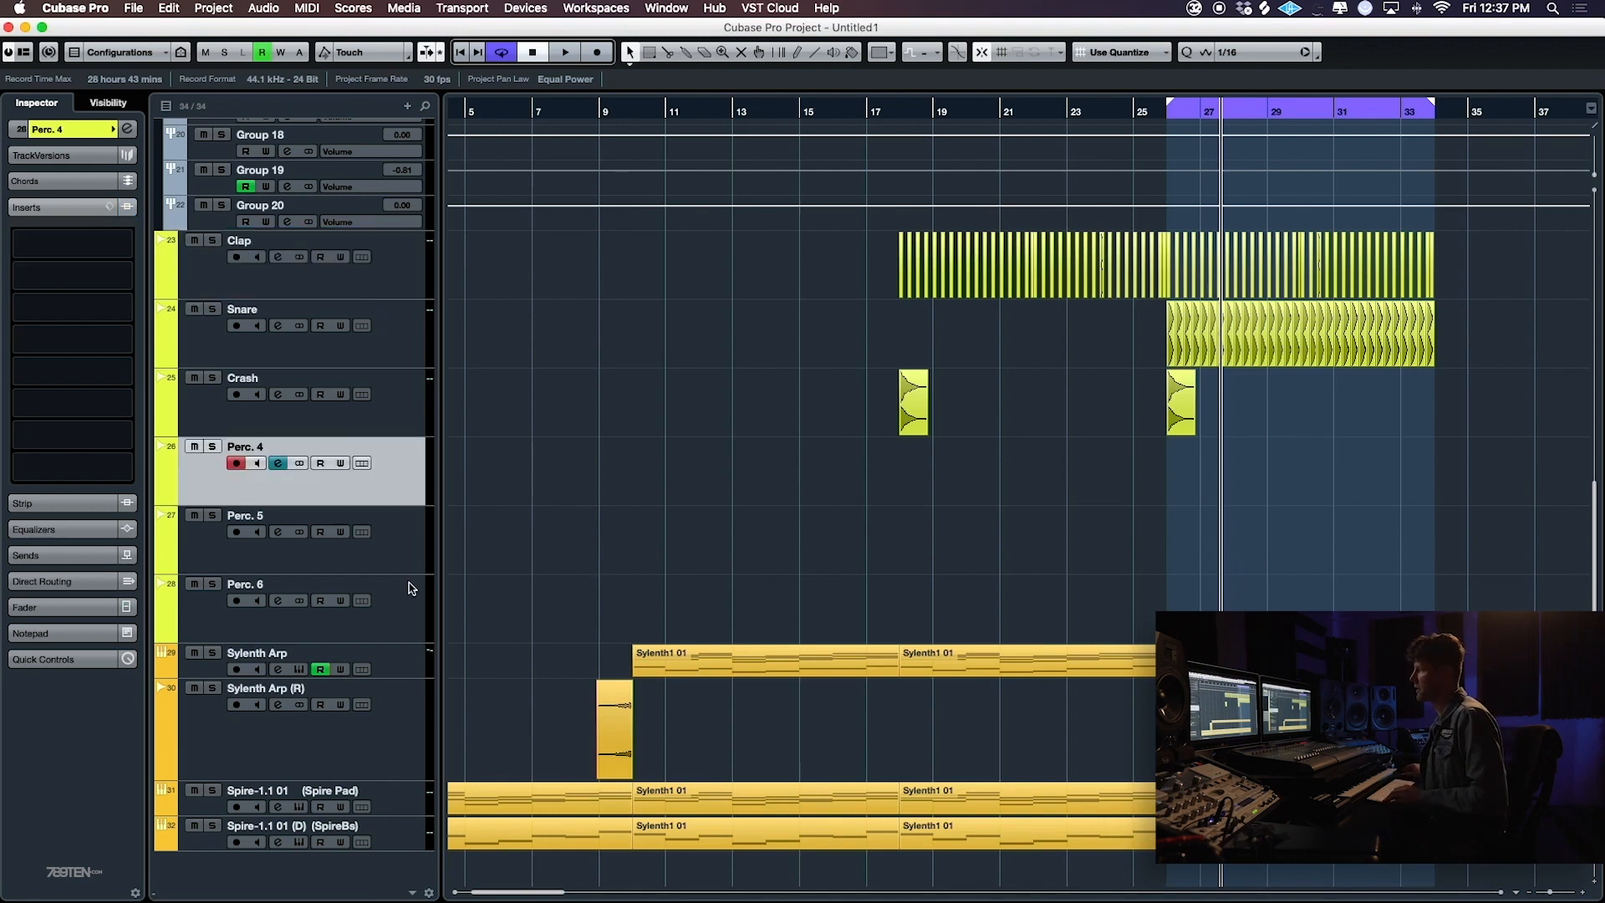
{"action": "left_click", "coordinate": [411, 590], "text": "shift"}
{"action": "left_click", "coordinate": [393, 607]}
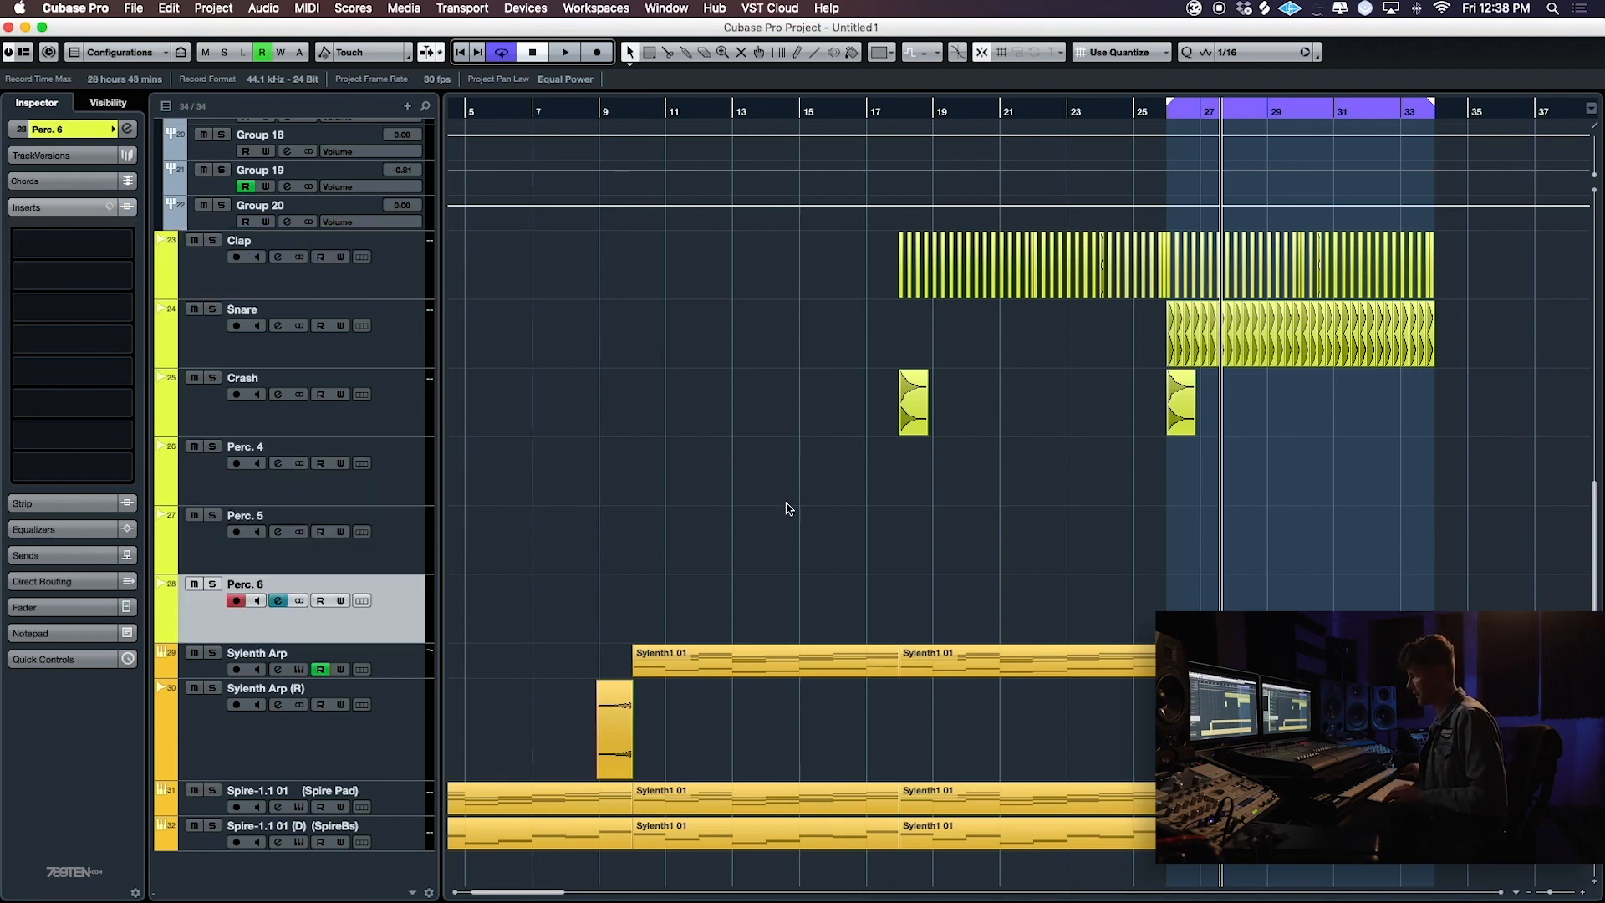
- Add one Spire-1.1 instrument track near Sylenth Arp with its output routed to Lead In 1
{"action": "key", "text": "g"}
{"action": "right_click", "coordinate": [393, 660]}
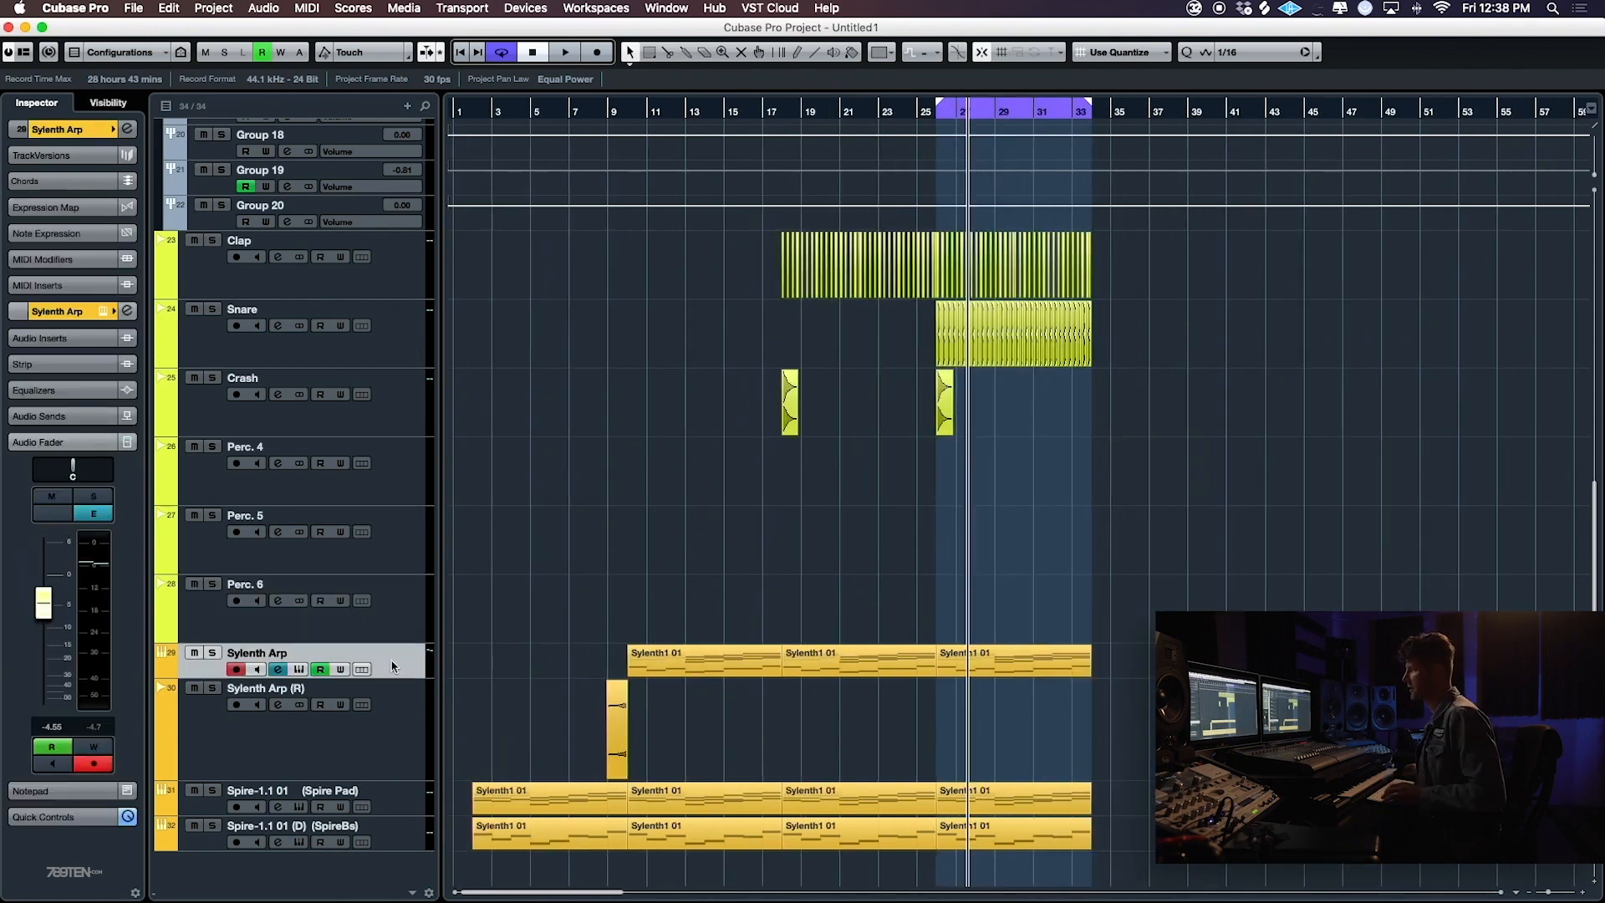
{"action": "mouse_move", "coordinate": [585, 666]}
{"action": "left_click", "coordinate": [731, 575]}
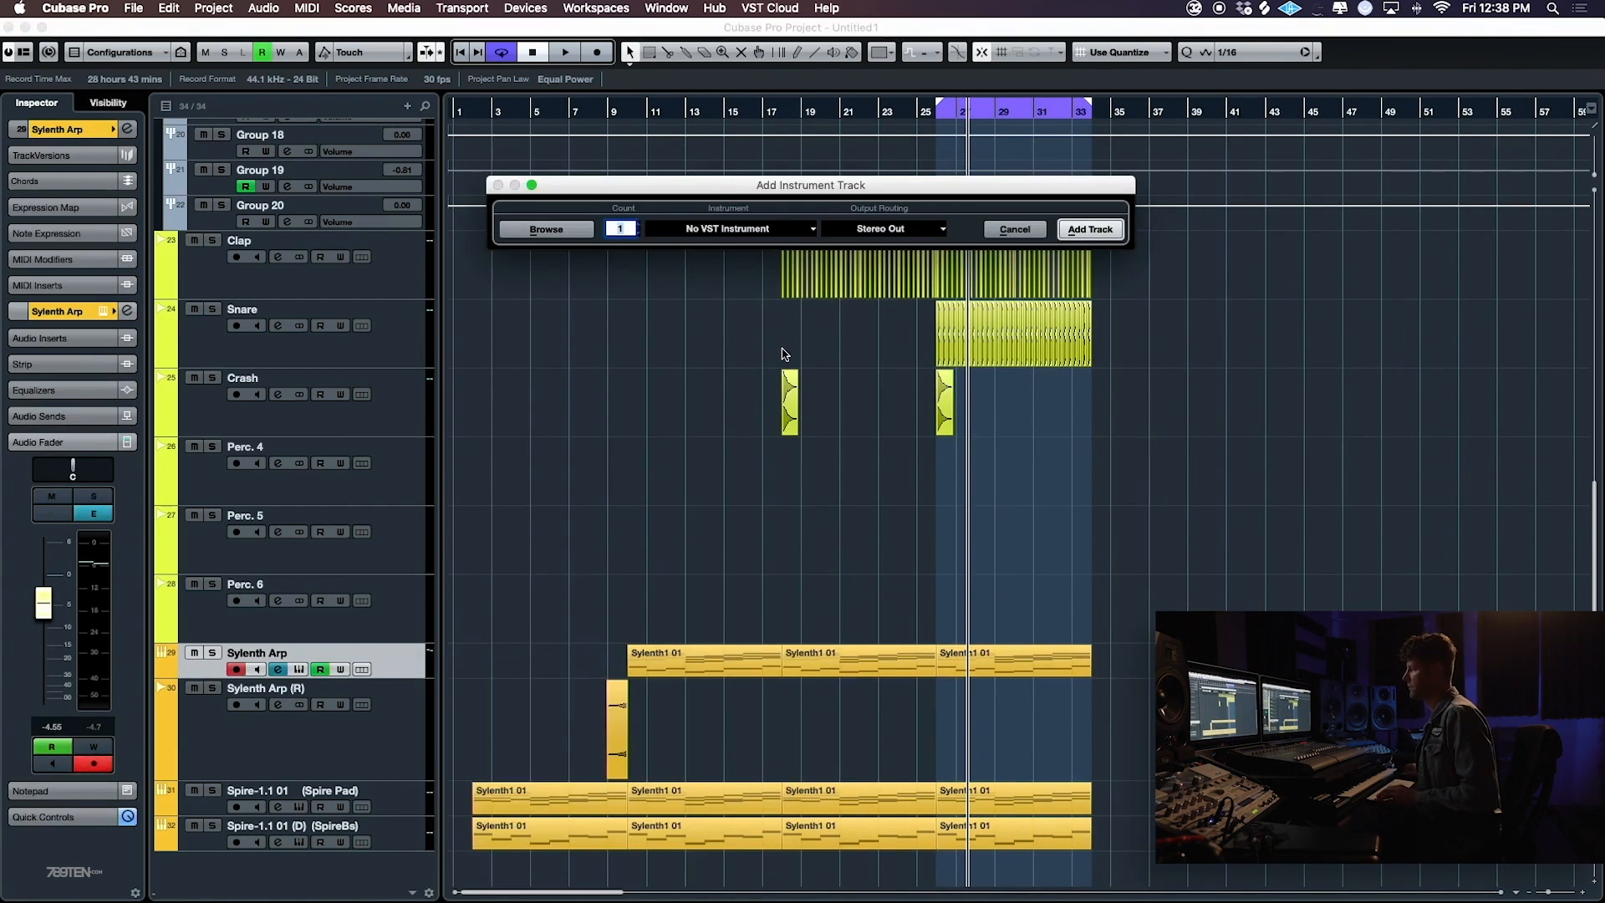
{"action": "left_click", "coordinate": [777, 230]}
{"action": "type", "text": "spire"}
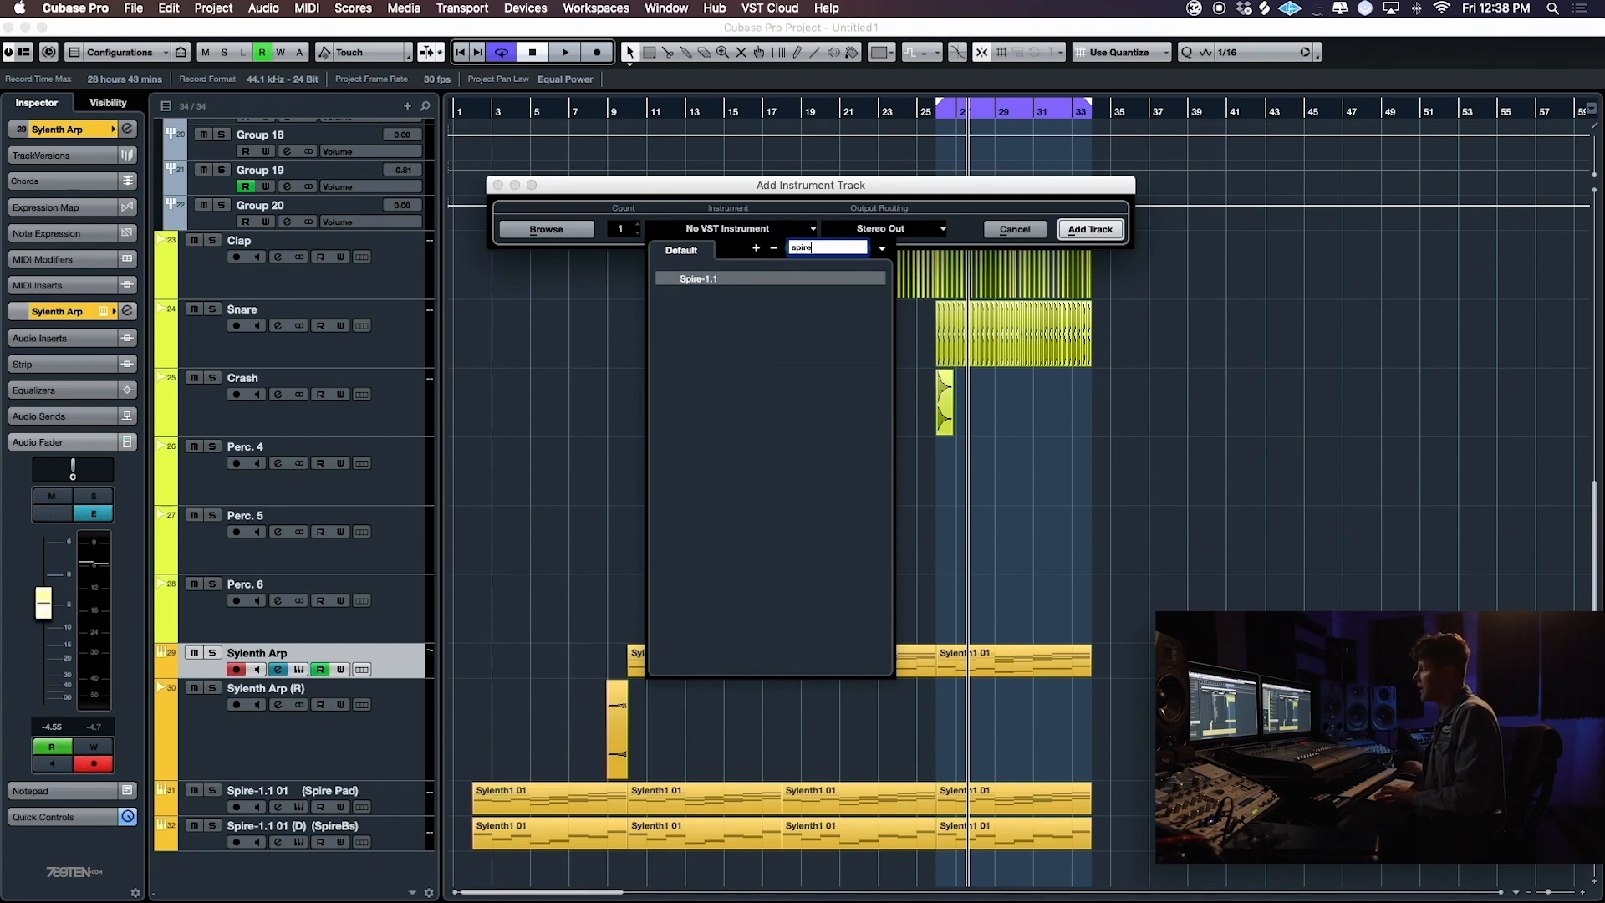
{"action": "left_click", "coordinate": [756, 279]}
{"action": "left_click", "coordinate": [915, 231]}
{"action": "left_click", "coordinate": [848, 343]}
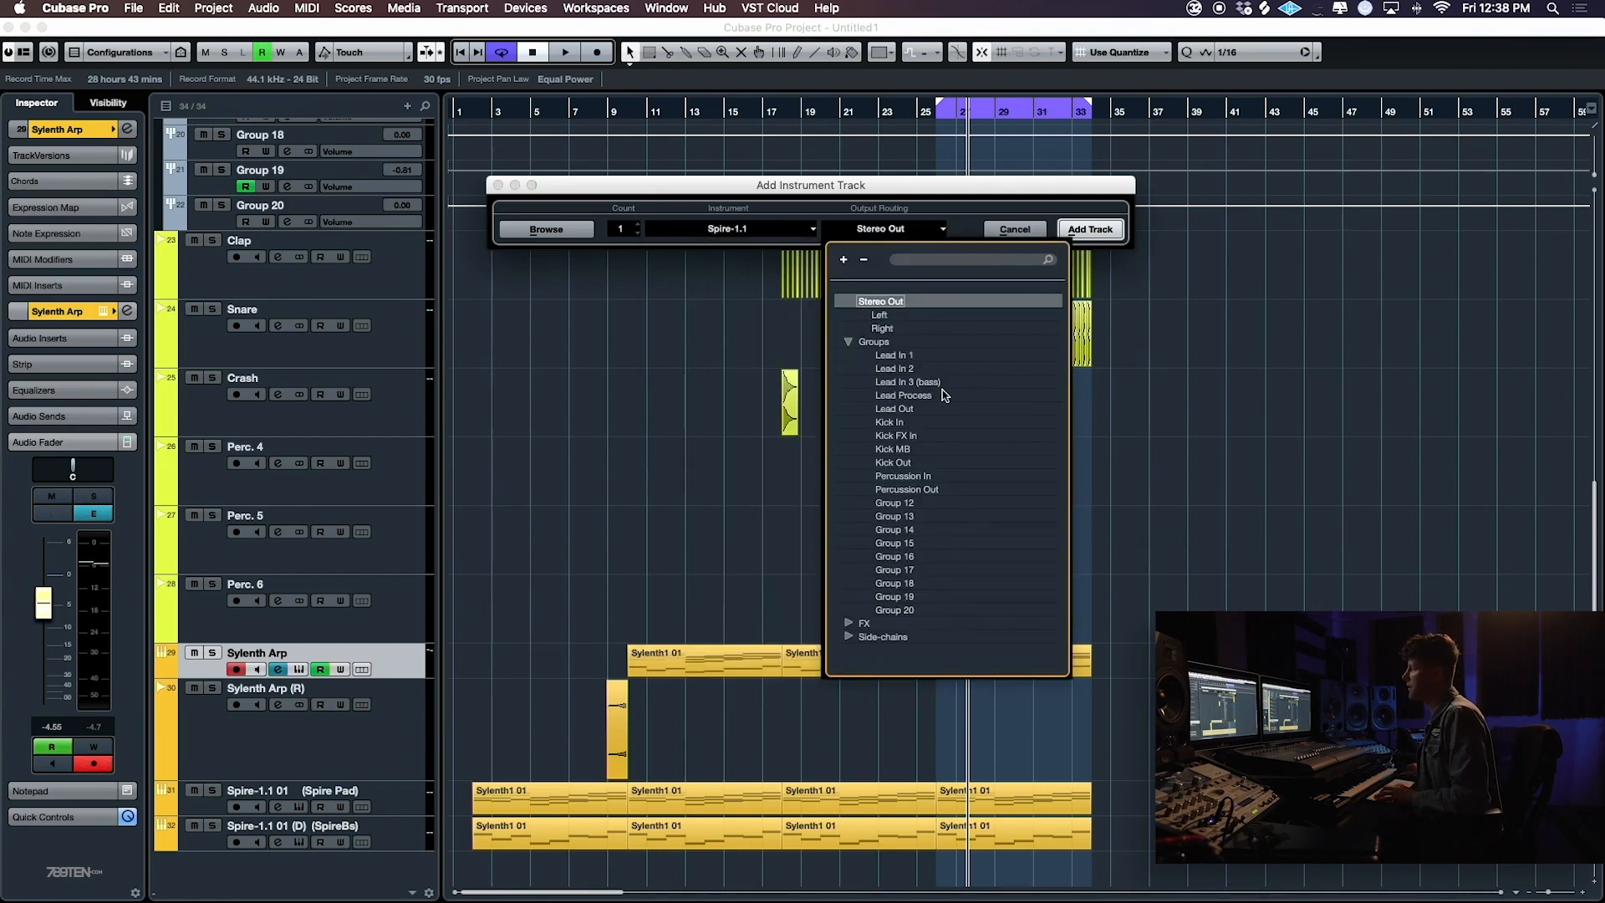
{"action": "left_click", "coordinate": [884, 356]}
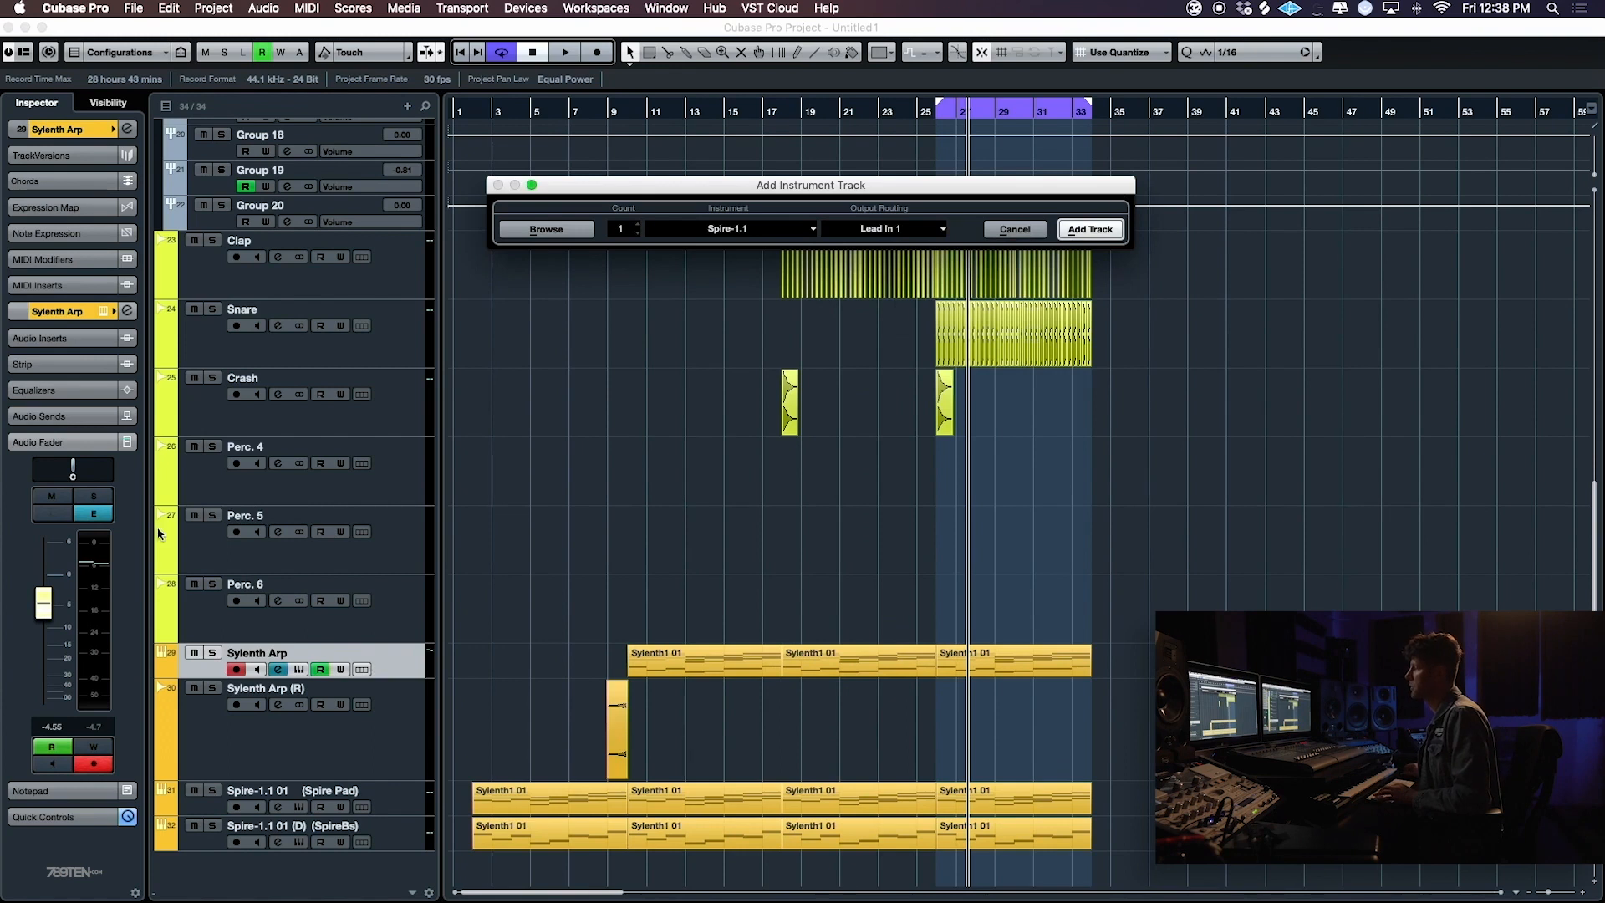
{"action": "key", "text": "Return"}
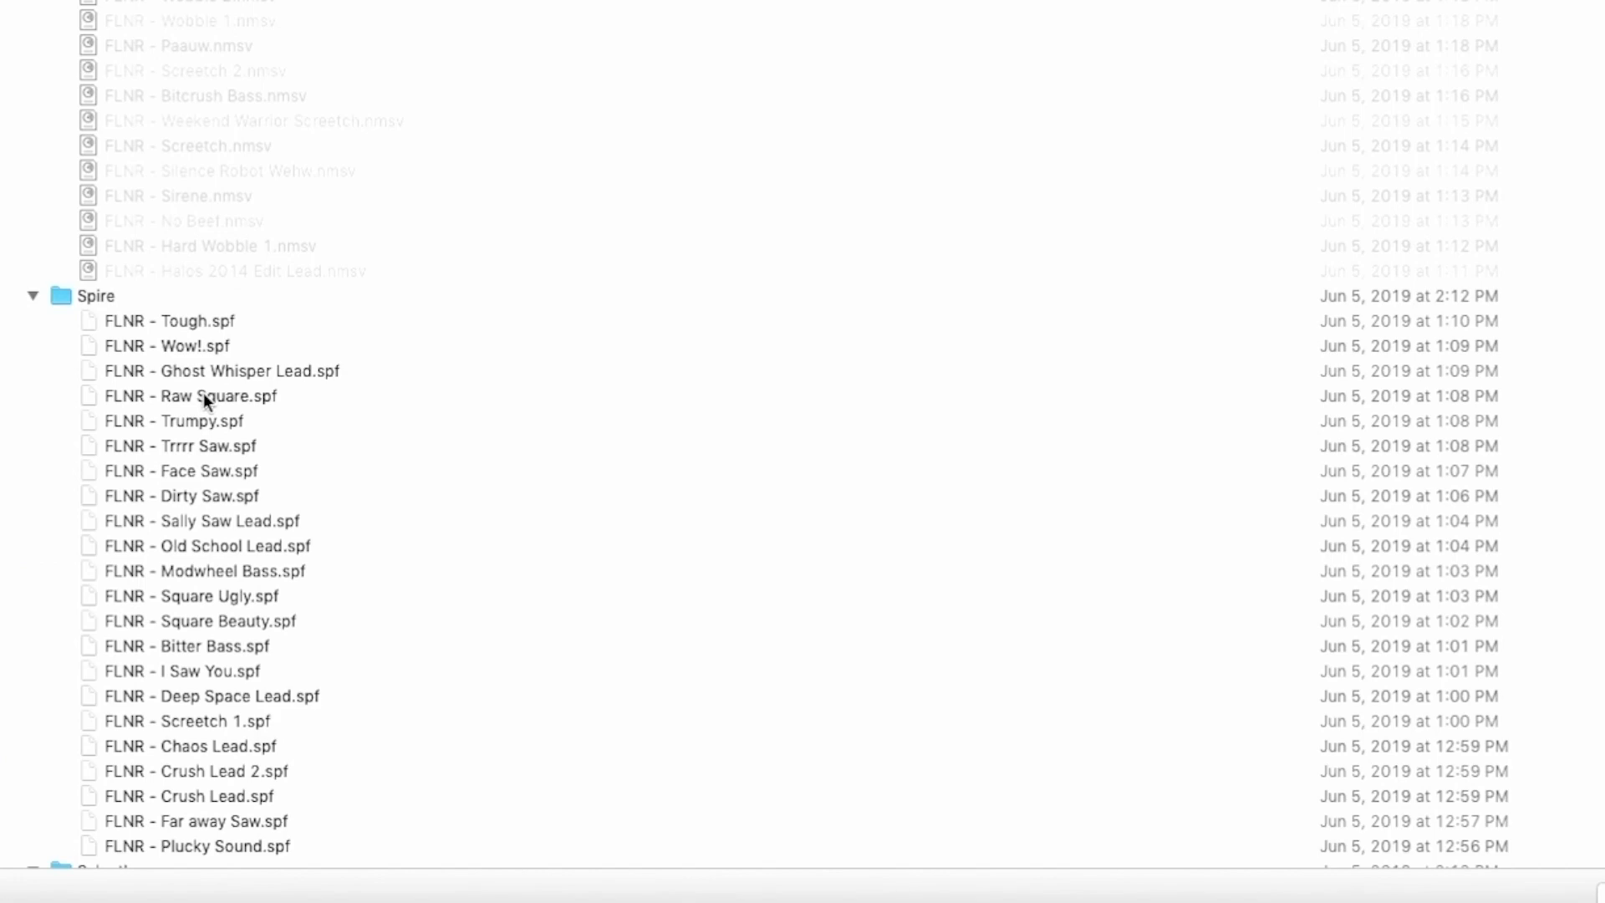
{"action": "left_click", "coordinate": [203, 395]}
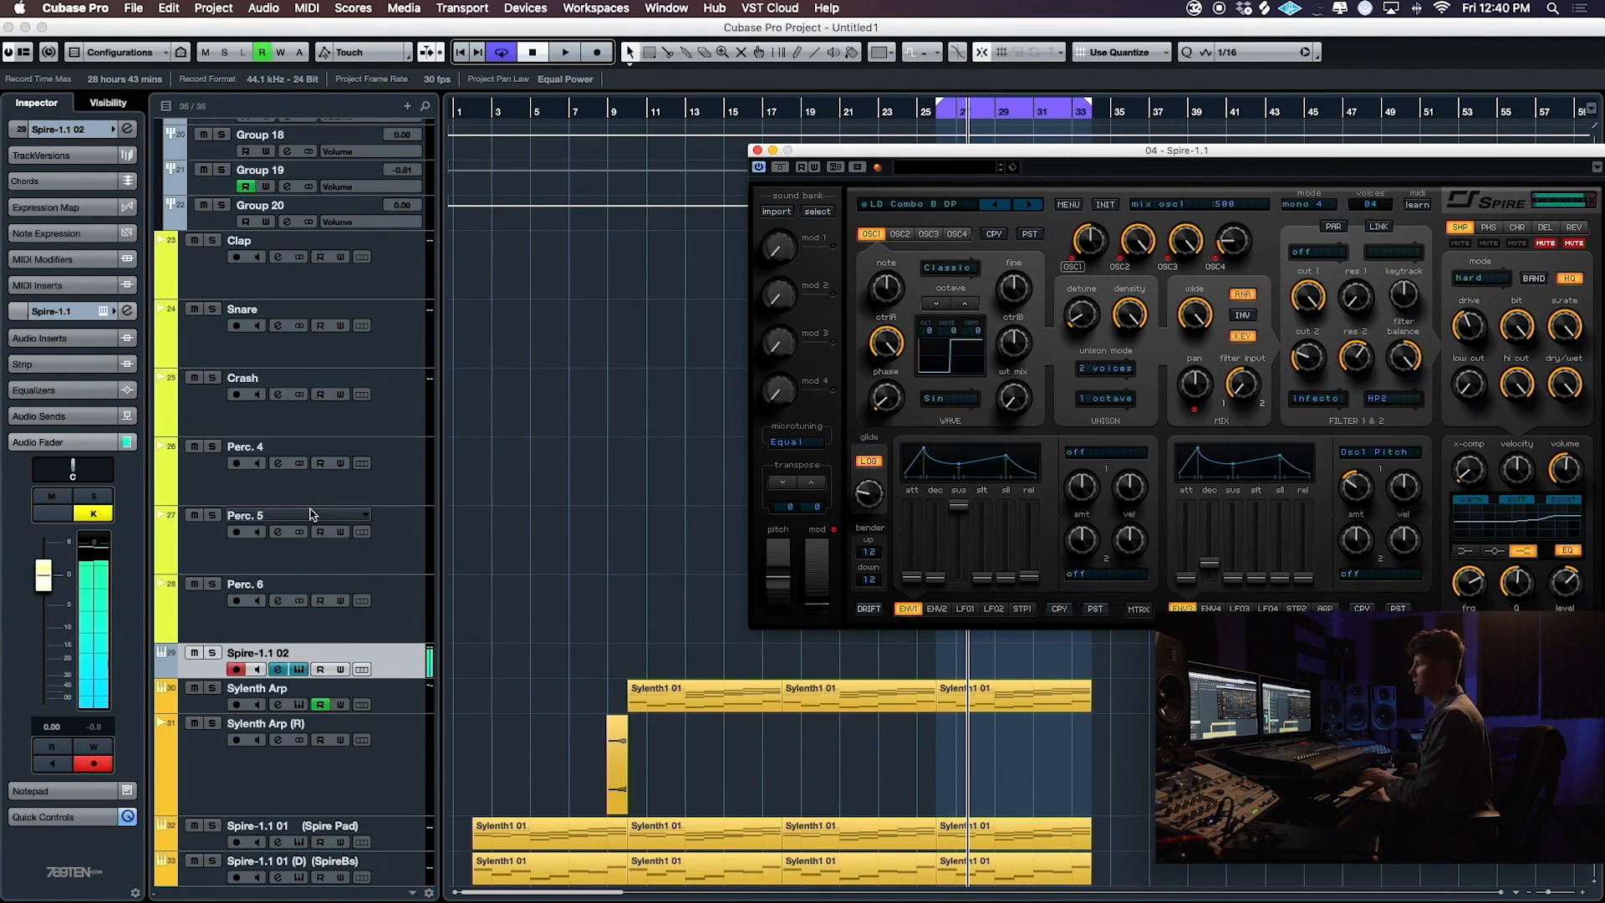
- Check the channel routing in the MixConsole, return to the project window and reposition the Spire window over the arrangement
{"action": "key", "text": "F3"}
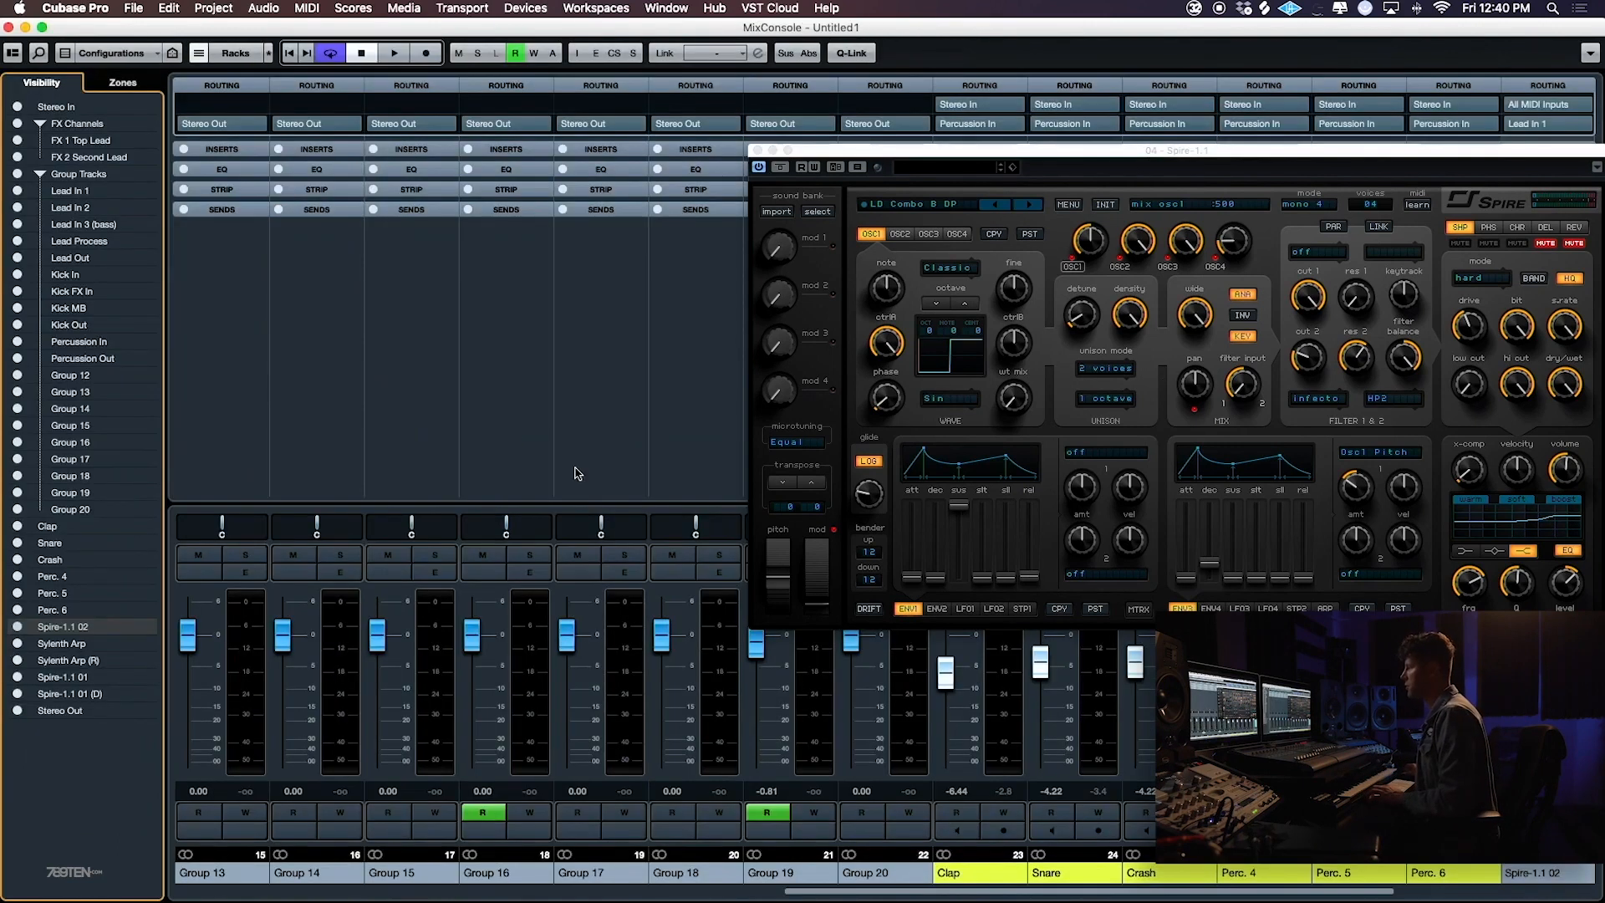
{"action": "left_click_drag", "start_coordinate": [503, 293], "coordinate": [585, 302]}
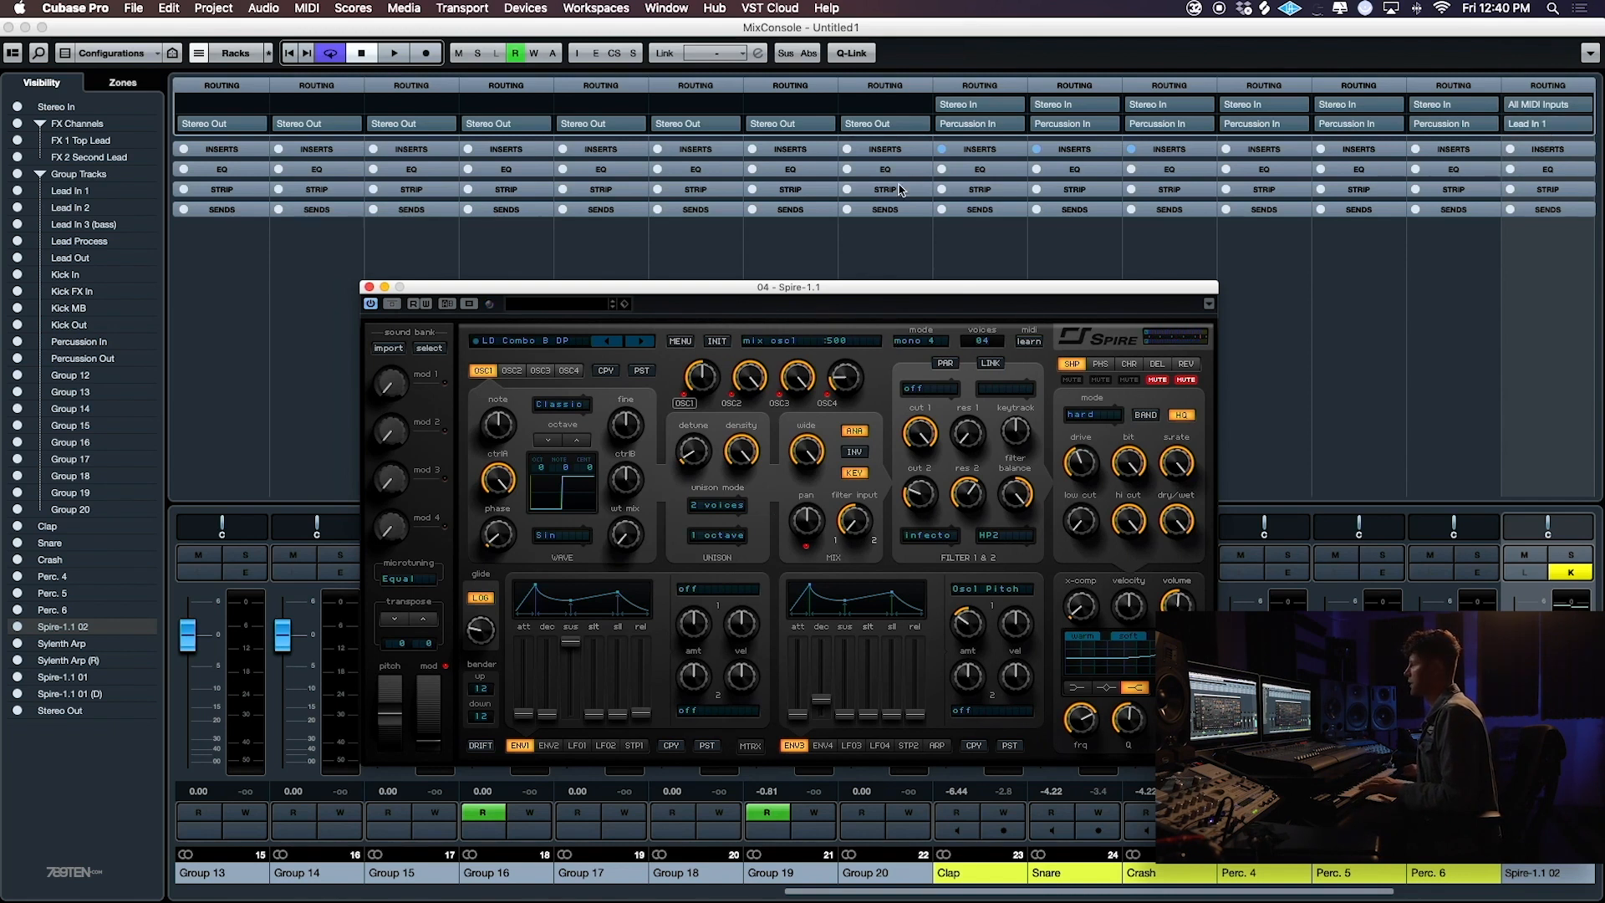
{"action": "left_click_drag", "start_coordinate": [803, 290], "coordinate": [838, 265]}
{"action": "left_click", "coordinate": [9, 28]}
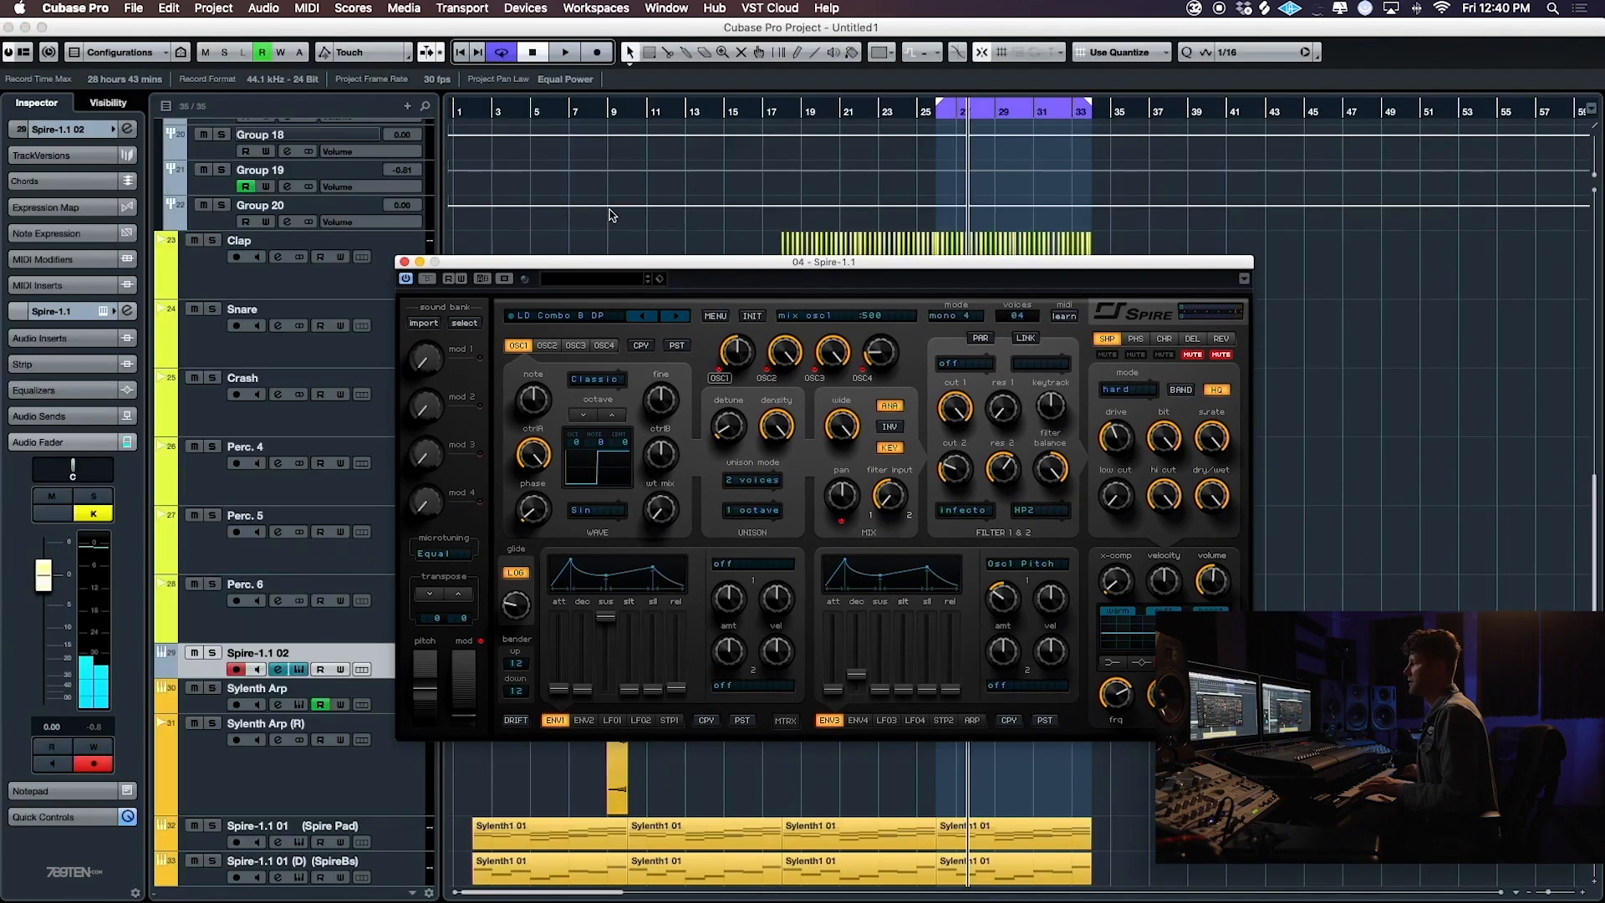
{"action": "left_click_drag", "start_coordinate": [635, 268], "coordinate": [619, 218]}
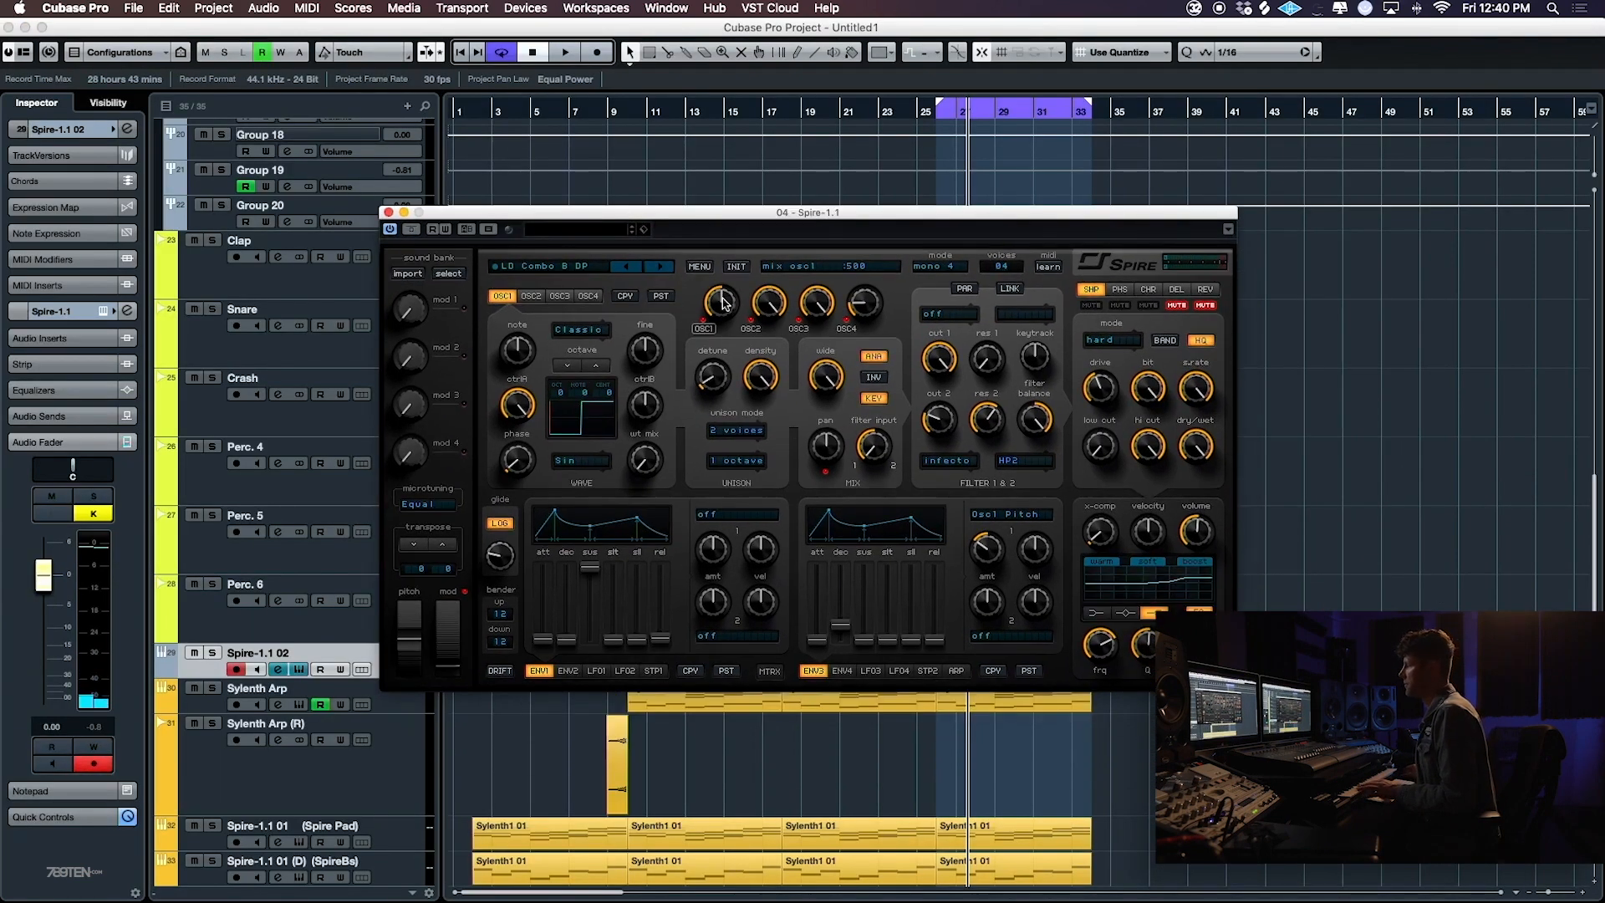
- Examine the wave and unison settings of oscillators 1, 2 and 3 in the LD Combo B DP preset
{"action": "left_click", "coordinate": [531, 296]}
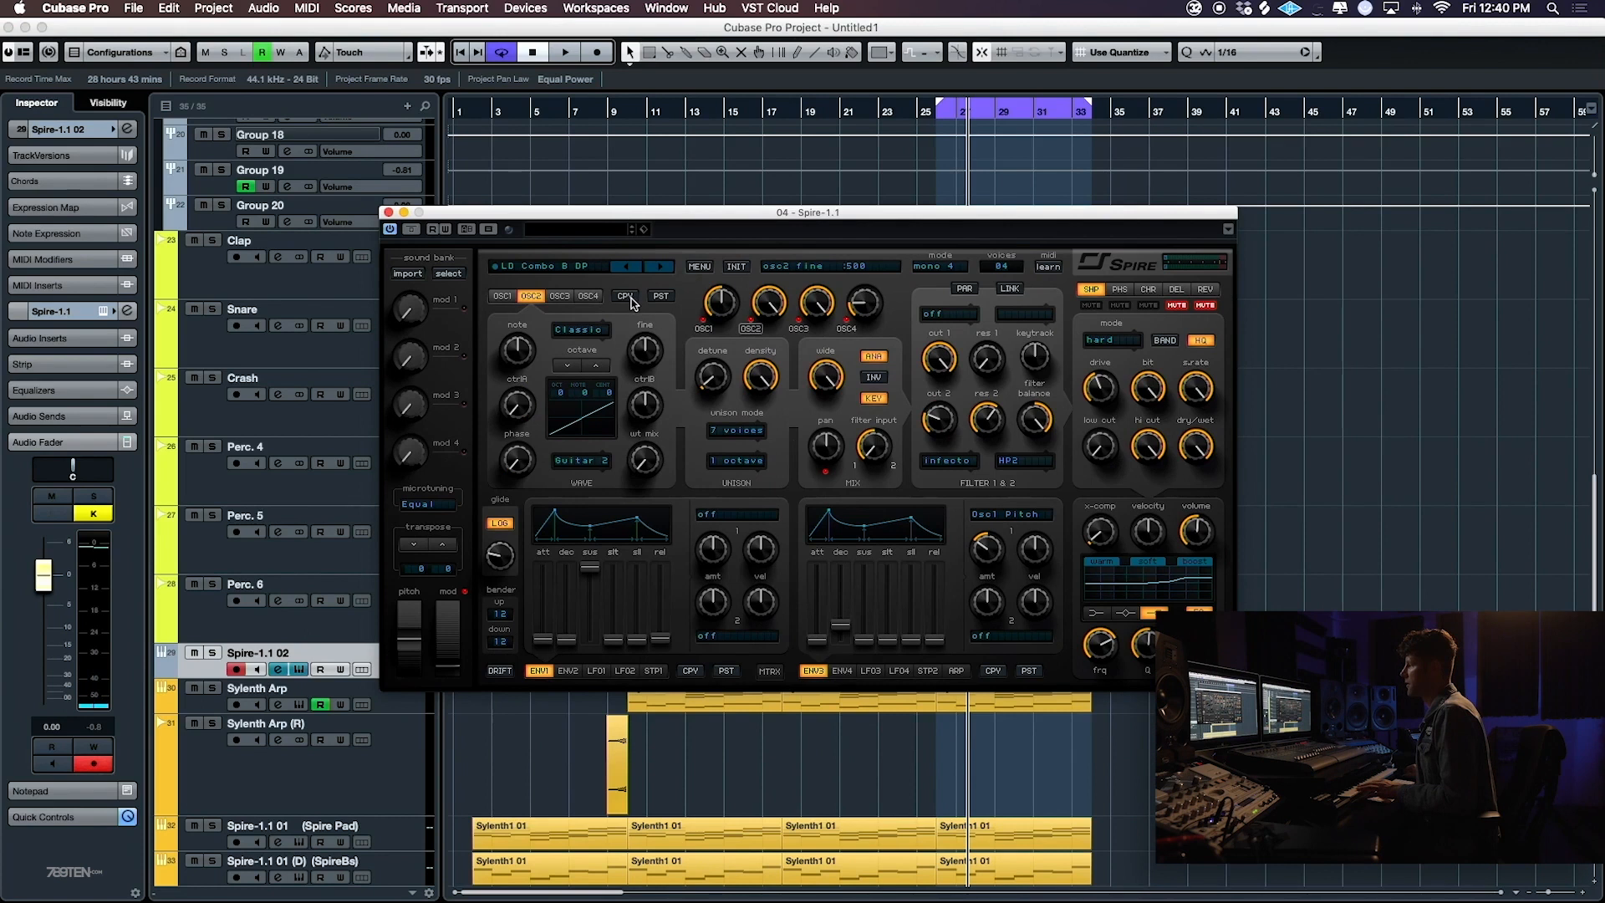
{"action": "left_click", "coordinate": [502, 296]}
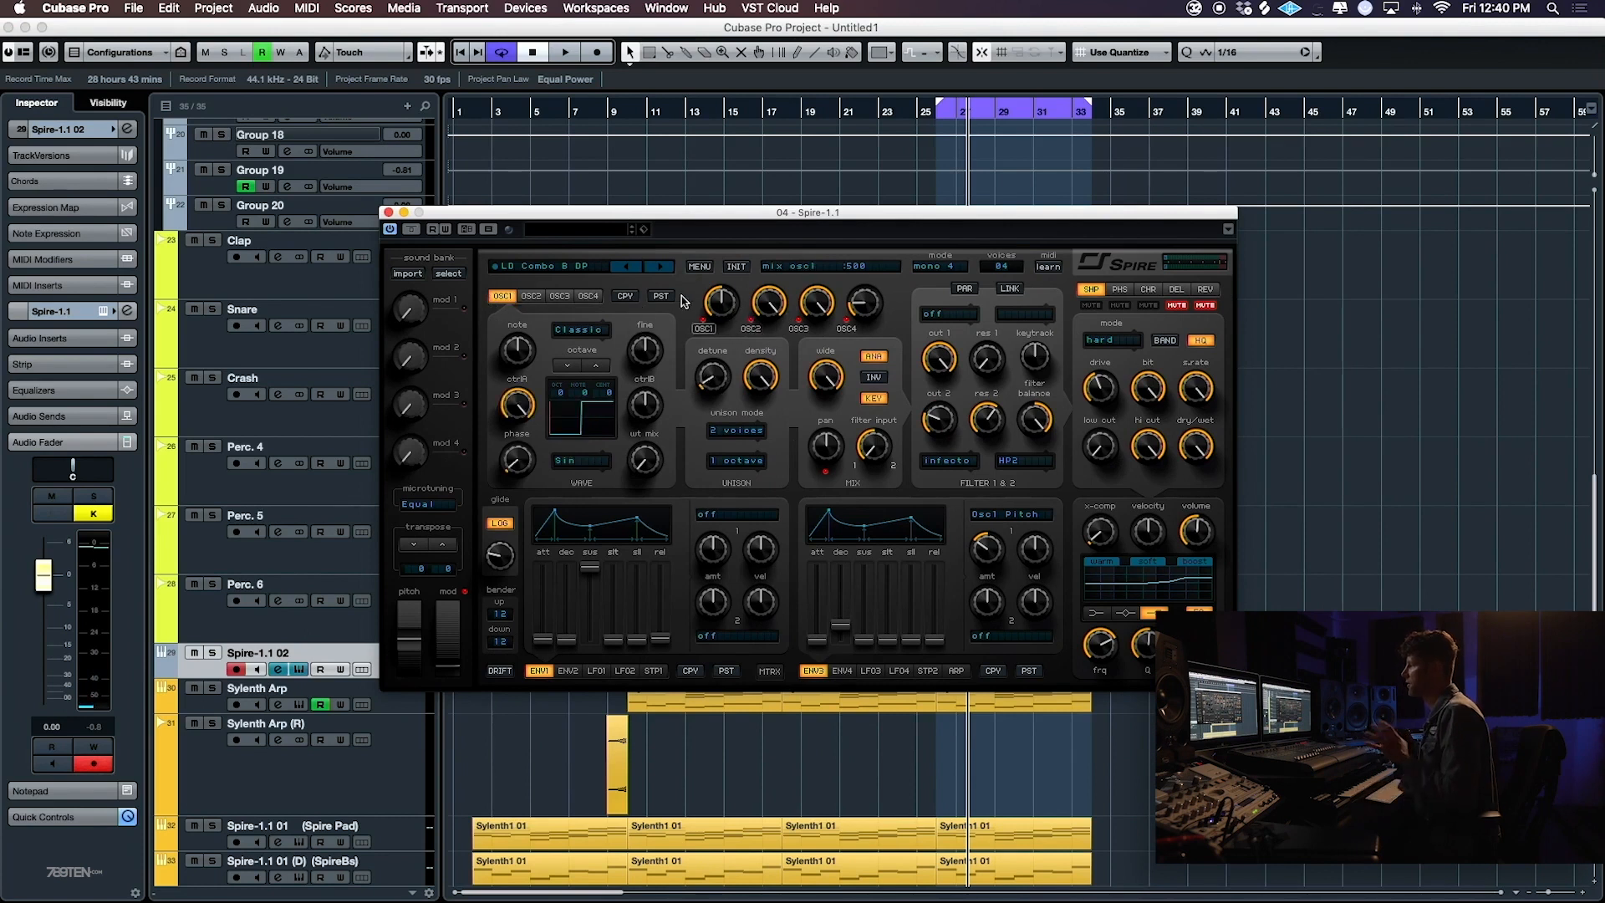
{"action": "left_click", "coordinate": [556, 297]}
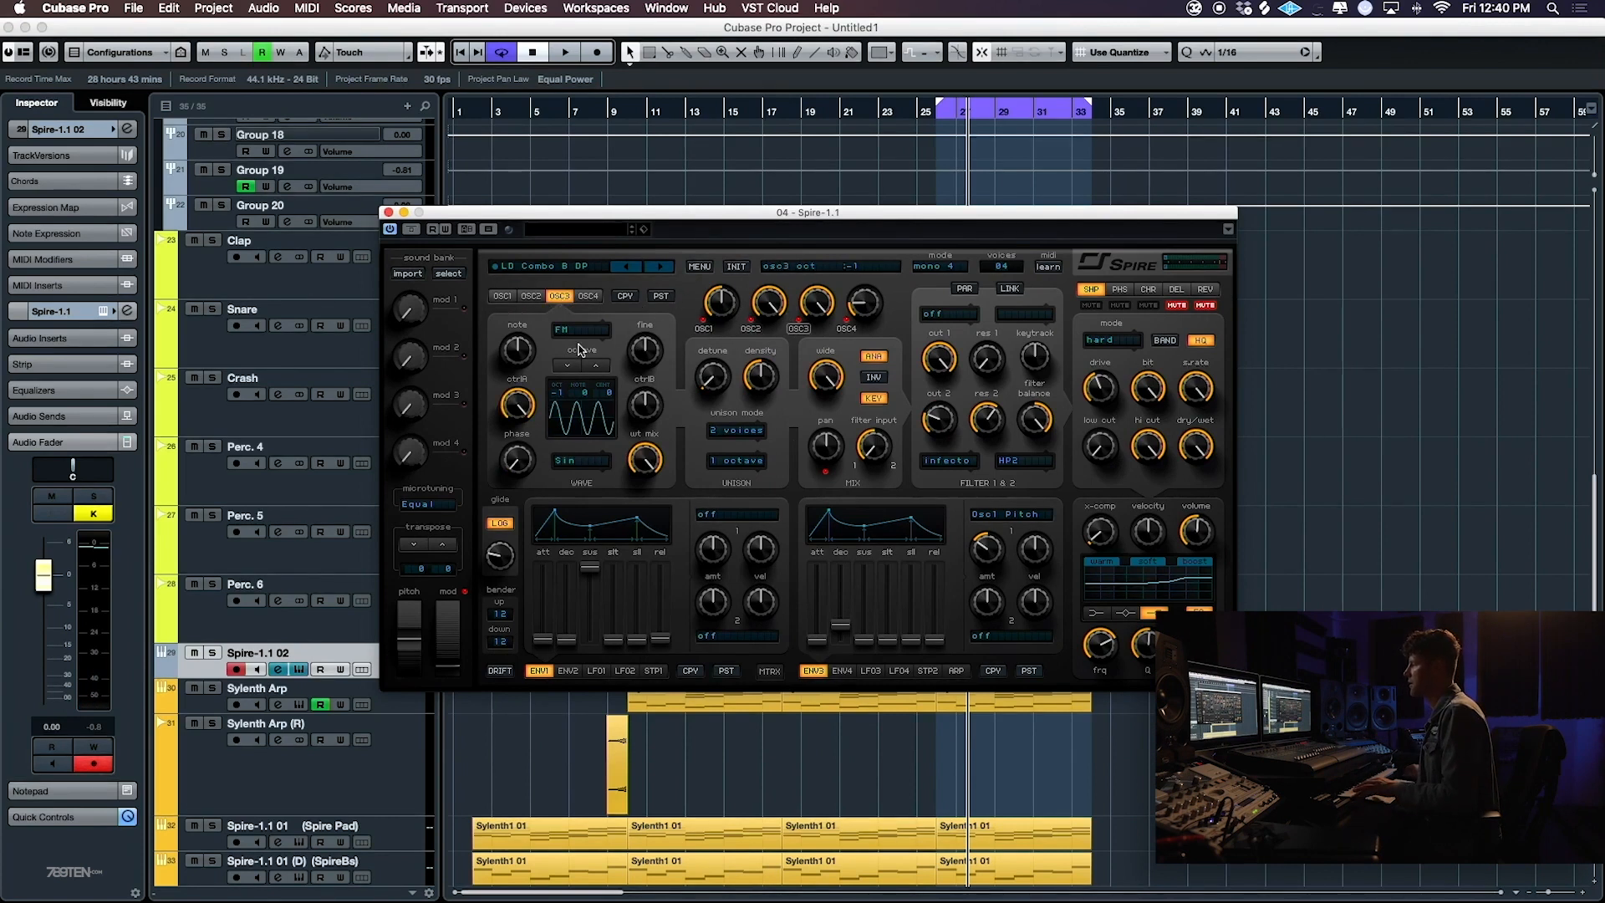
{"action": "left_click", "coordinate": [503, 296]}
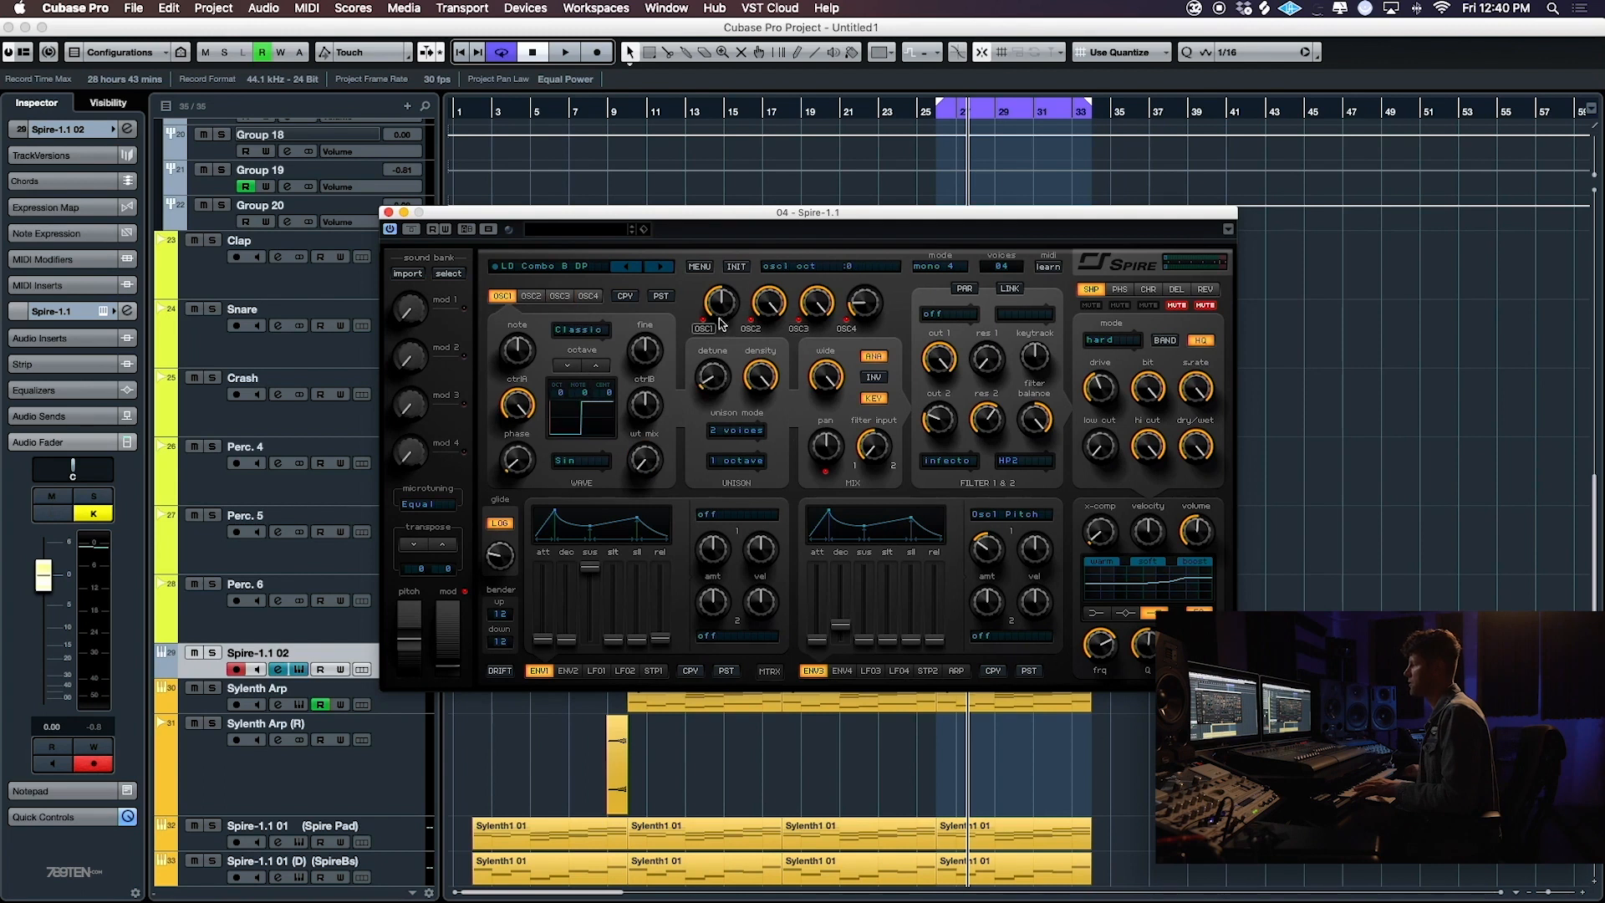
{"action": "left_click", "coordinate": [531, 297]}
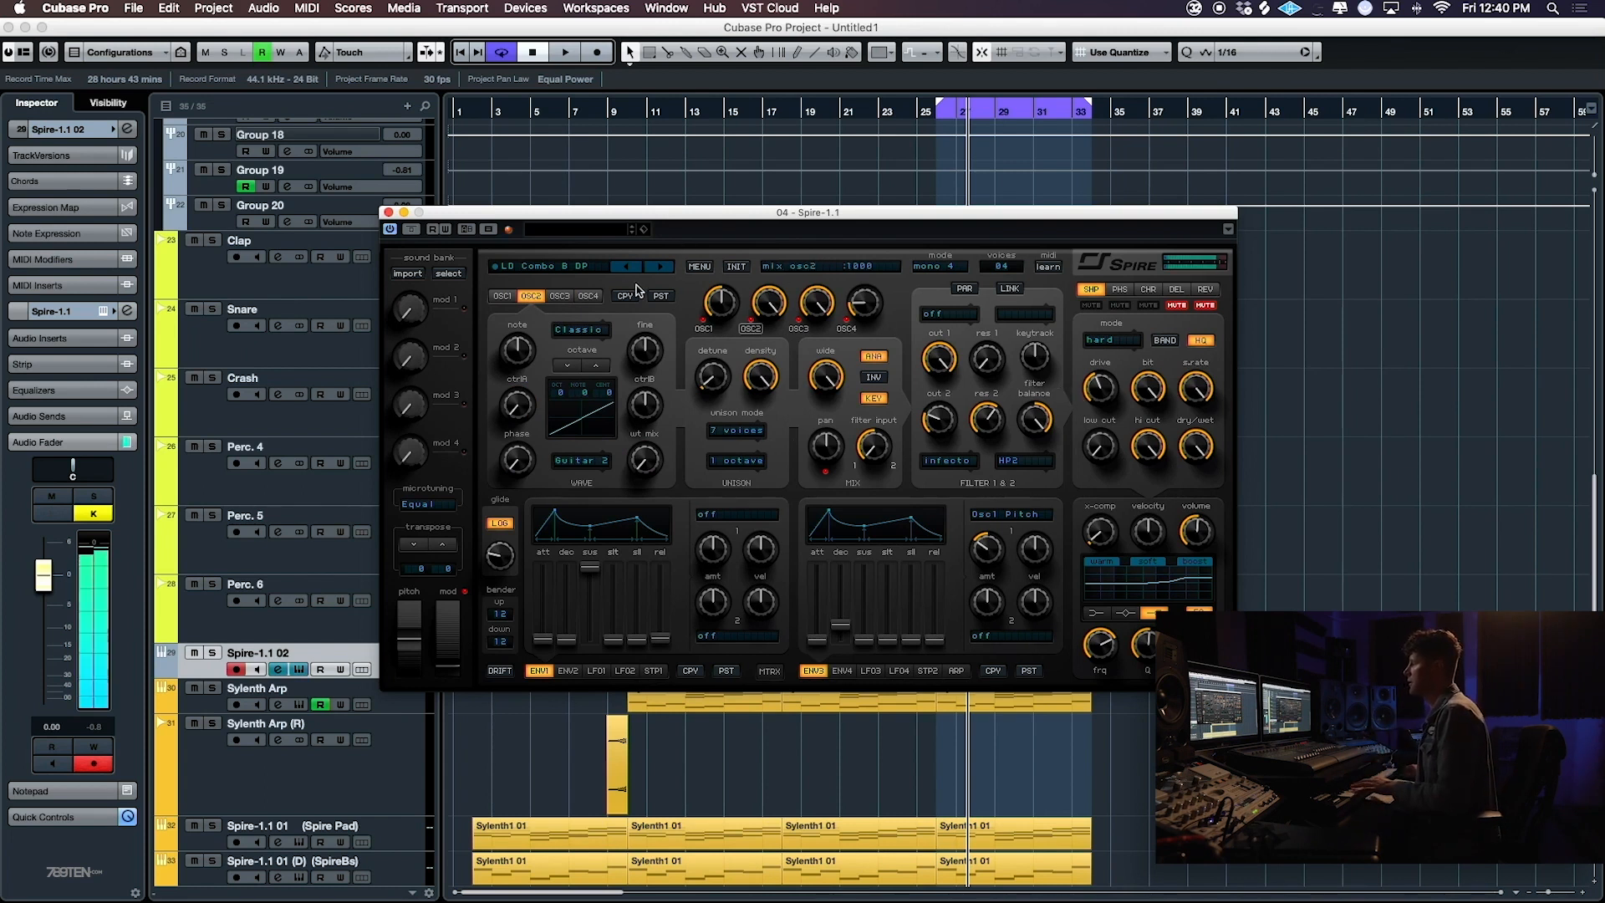
- Audition Spire oscillators 1, 2 and 3 individually by lowering and raising their mix levels
{"action": "left_click", "coordinate": [559, 296]}
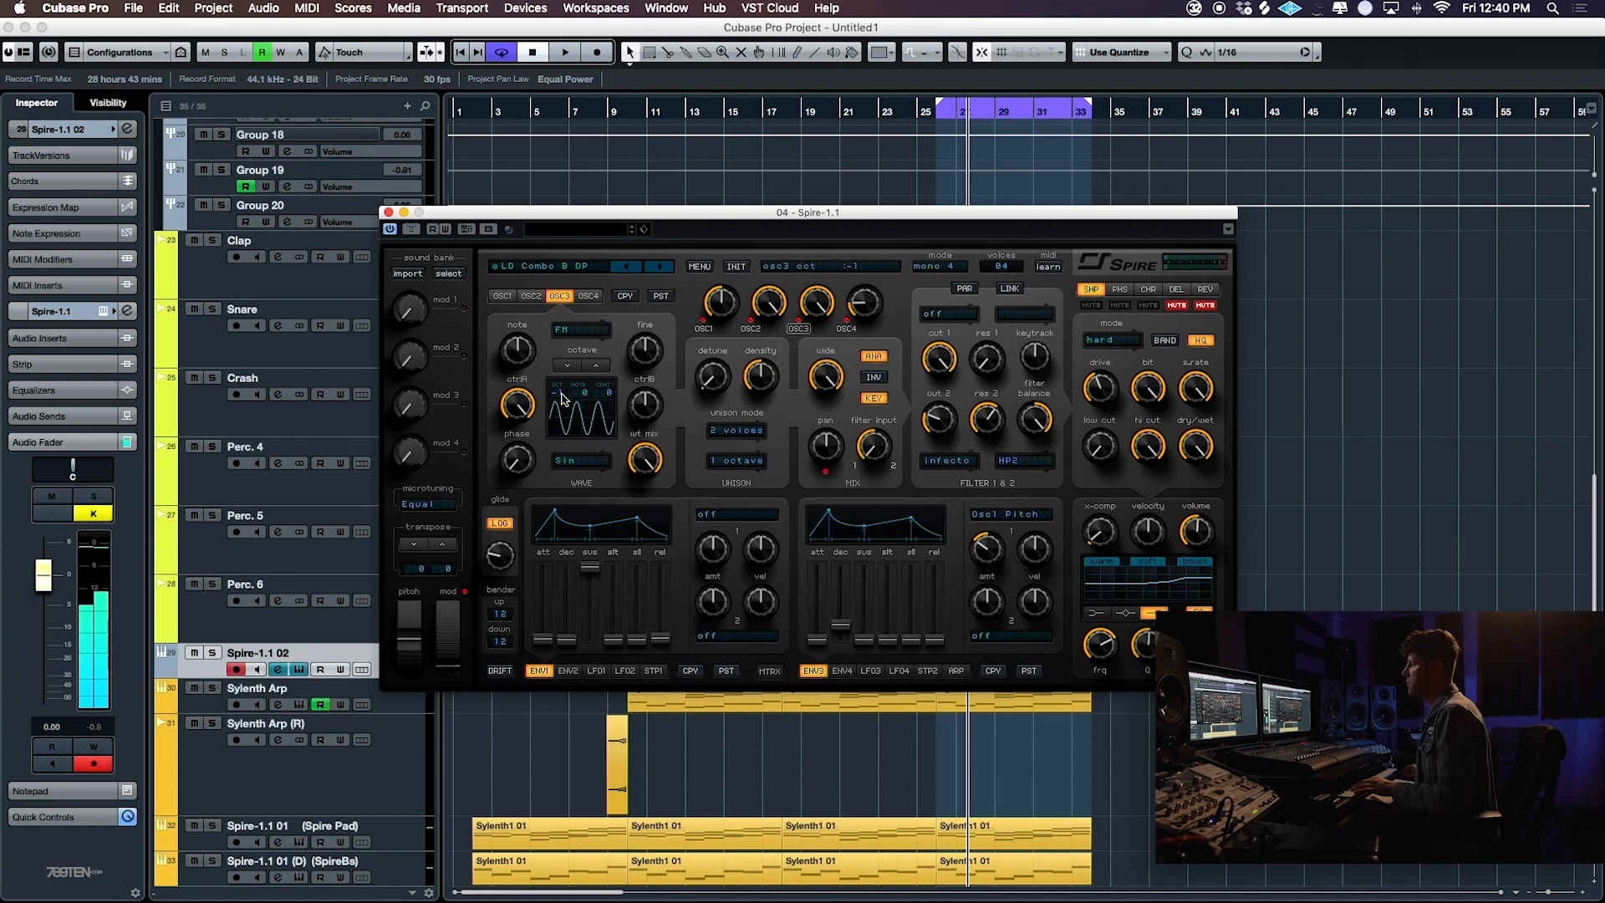
{"action": "left_click_drag", "start_coordinate": [816, 311], "coordinate": [794, 515]}
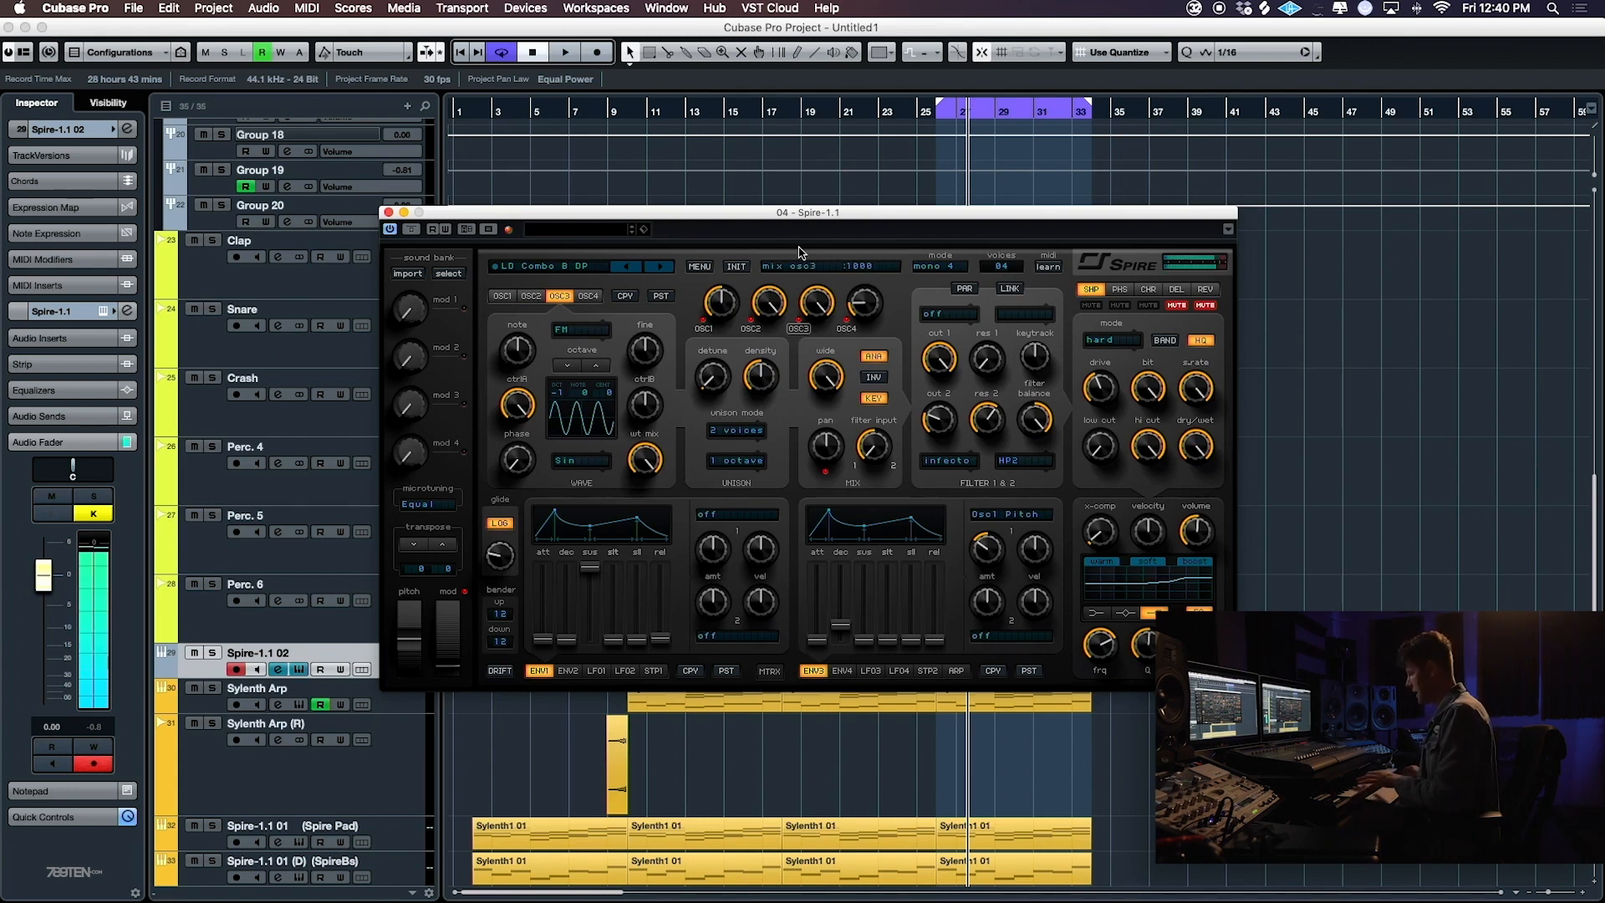
{"action": "left_click_drag", "start_coordinate": [768, 310], "coordinate": [712, 445]}
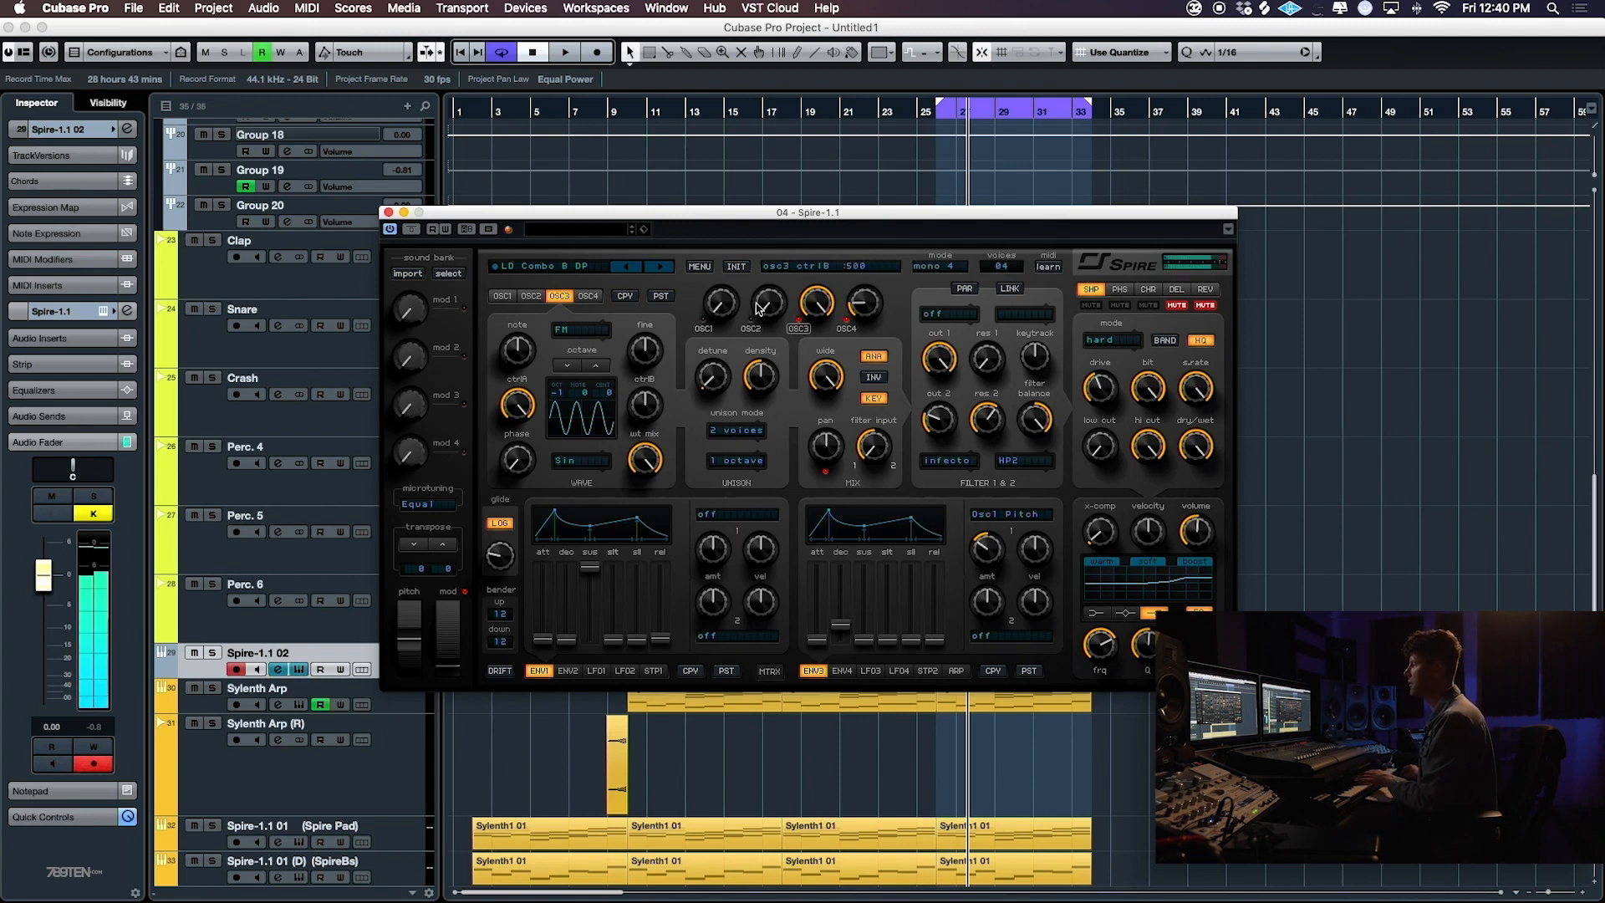
{"action": "left_click_drag", "start_coordinate": [789, 299], "coordinate": [809, 46]}
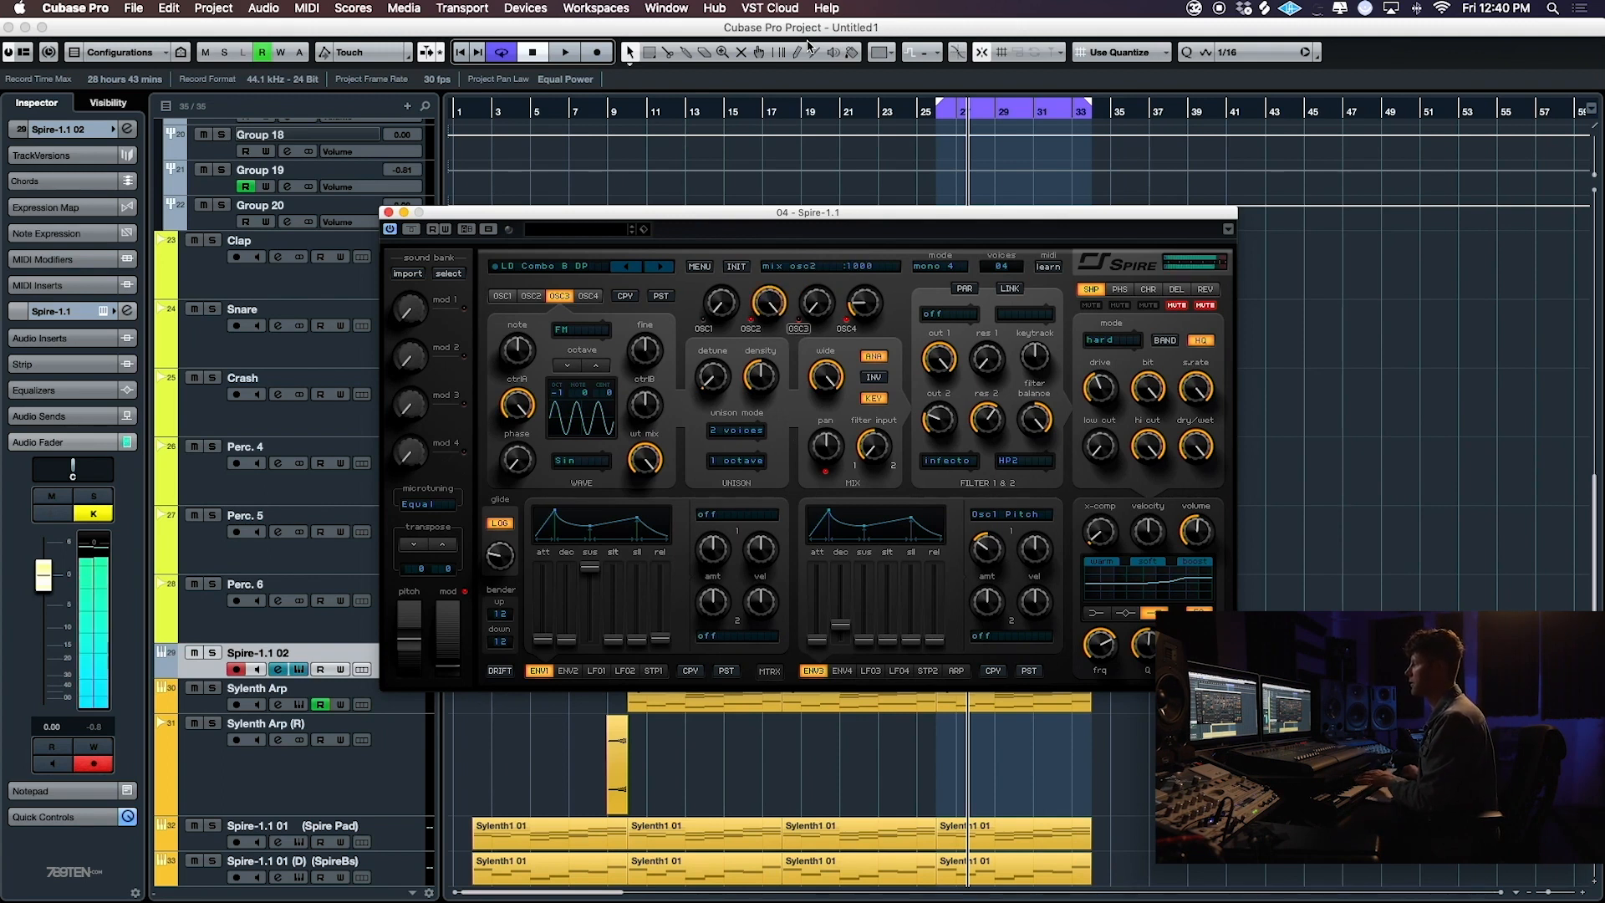
{"action": "left_click_drag", "start_coordinate": [728, 305], "coordinate": [772, 67]}
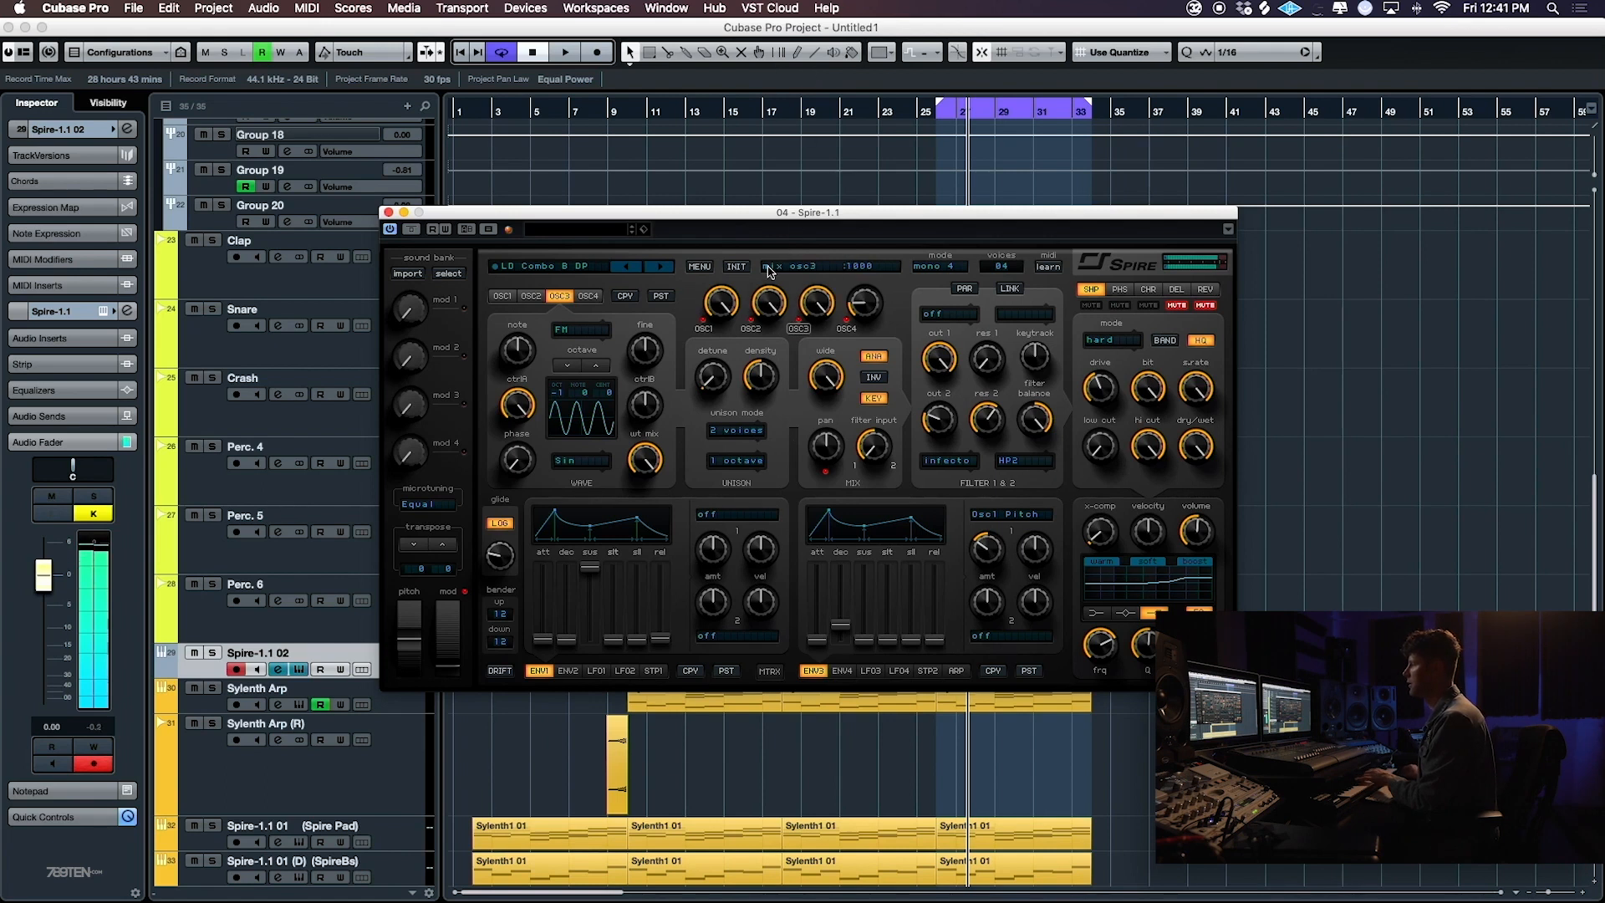
{"action": "left_click_drag", "start_coordinate": [816, 303], "coordinate": [818, 336]}
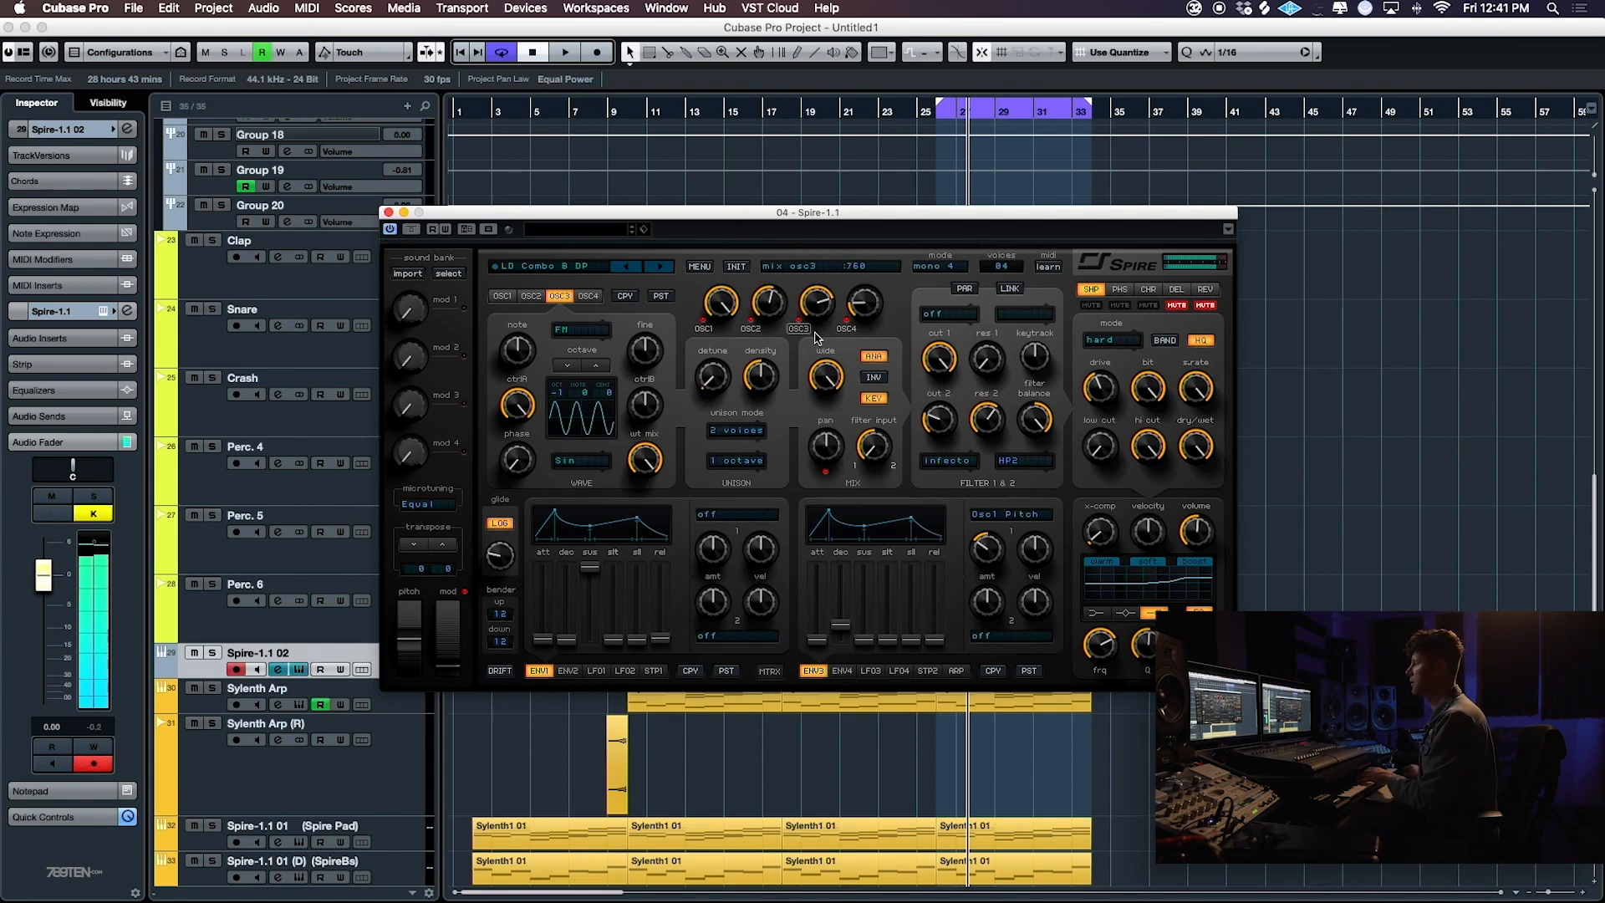
{"action": "left_click_drag", "start_coordinate": [723, 374], "coordinate": [707, 355]}
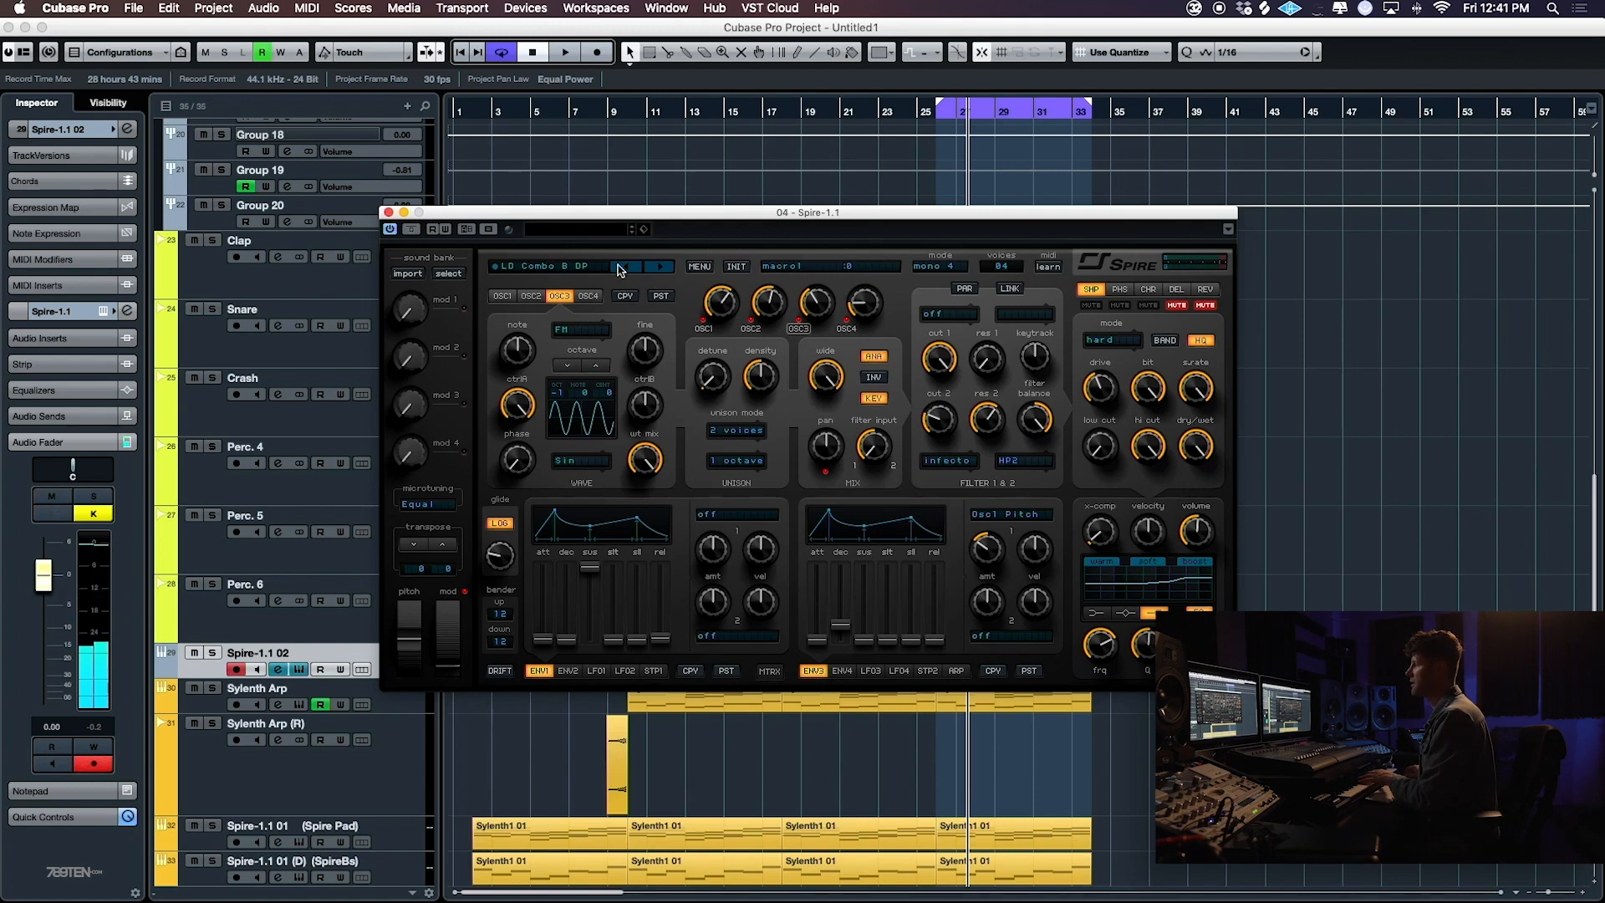
{"action": "left_click", "coordinate": [700, 266]}
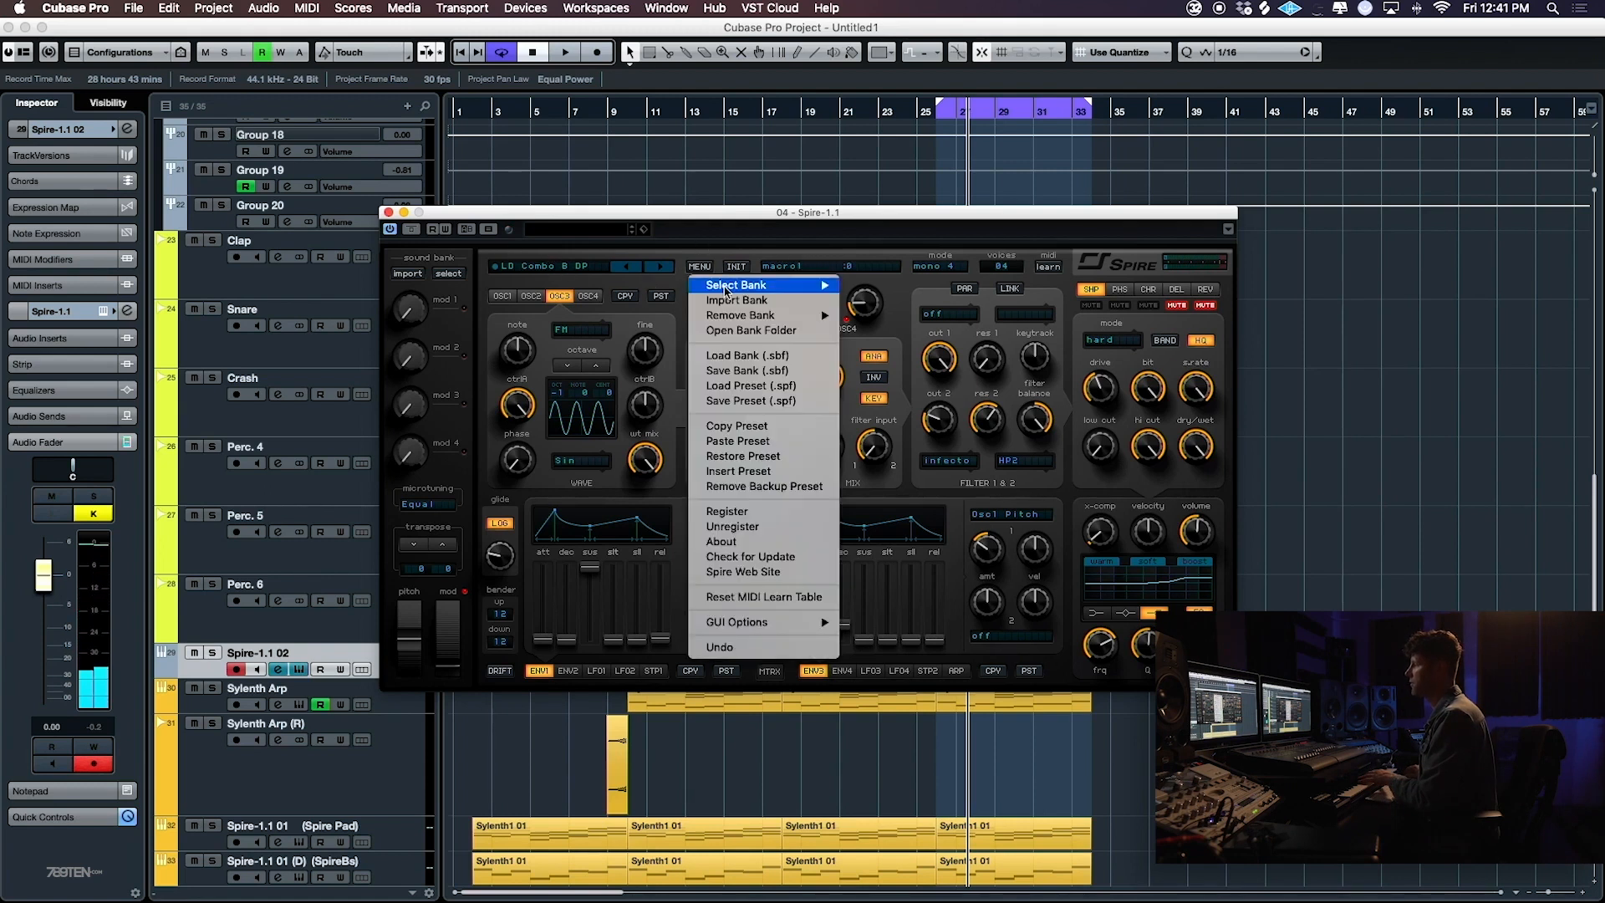
{"action": "left_click", "coordinate": [769, 381]}
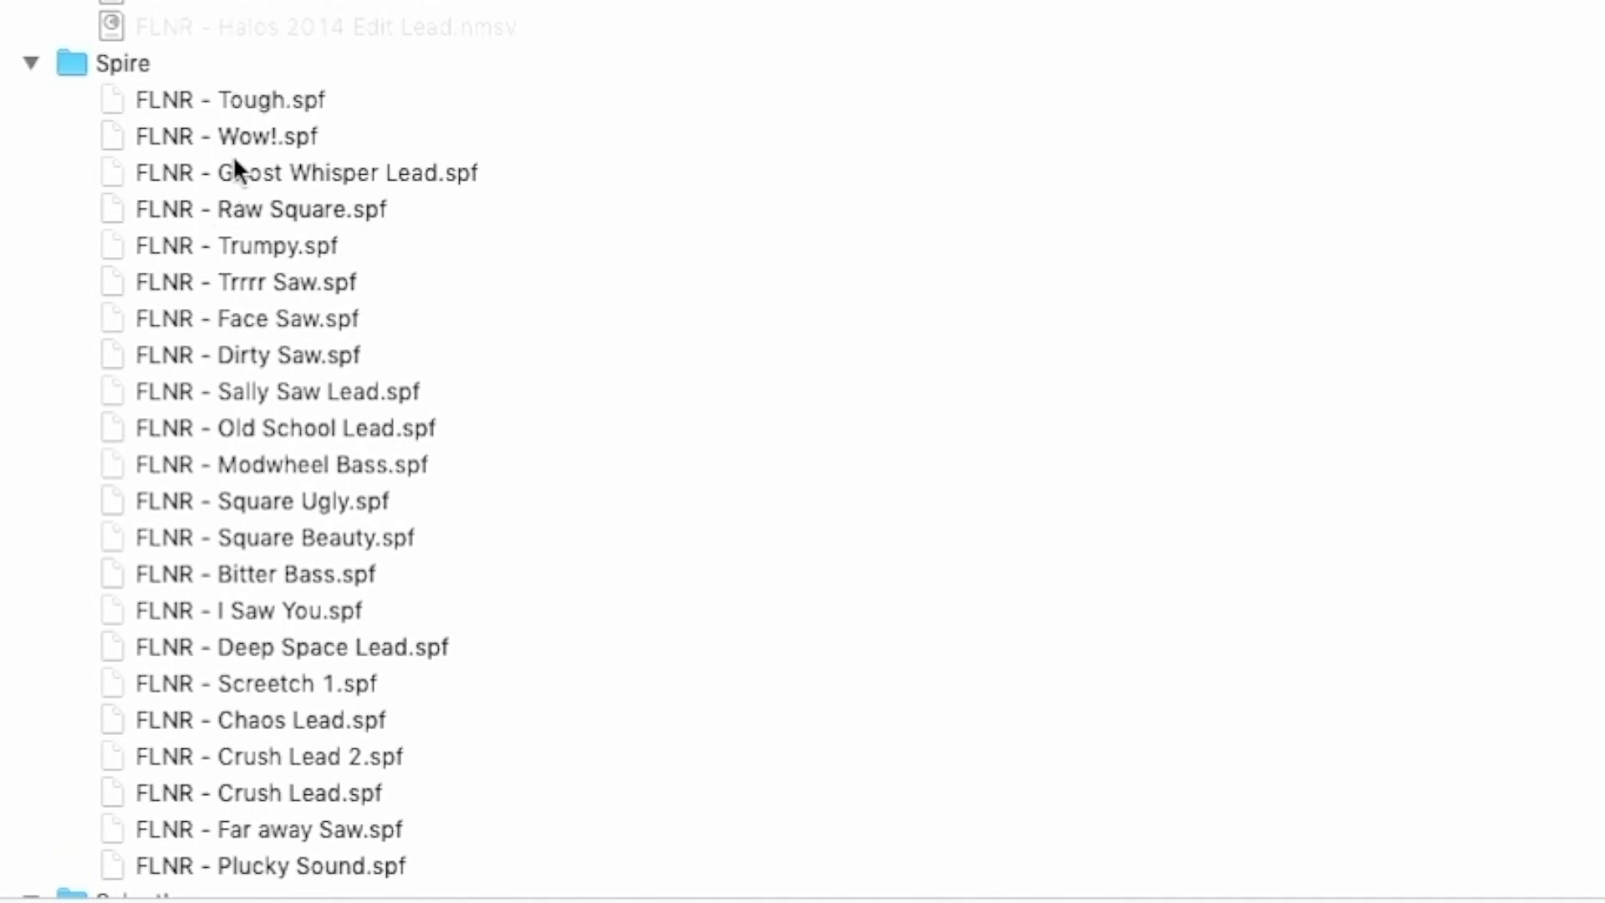
{"action": "left_click", "coordinate": [267, 210]}
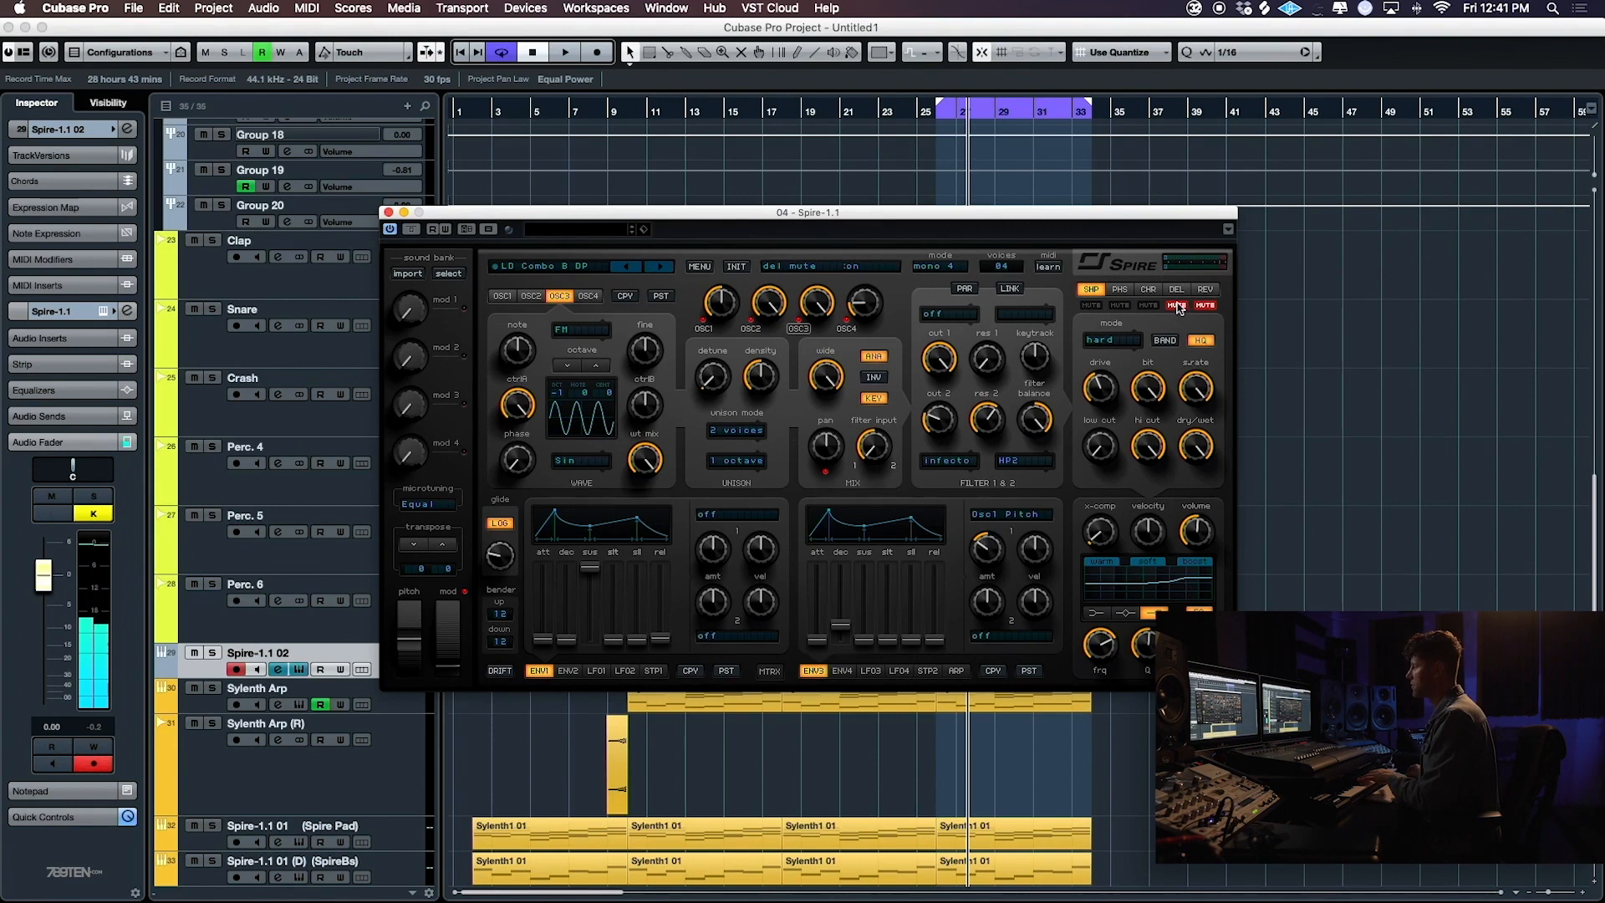
- Move the Spire window clear of the track list and enable monitoring on the Spire-1.1 02 track
{"action": "left_click_drag", "start_coordinate": [746, 221], "coordinate": [996, 228]}
{"action": "scroll", "coordinate": [305, 332], "scroll_direction": "up", "scroll_amount": 10}
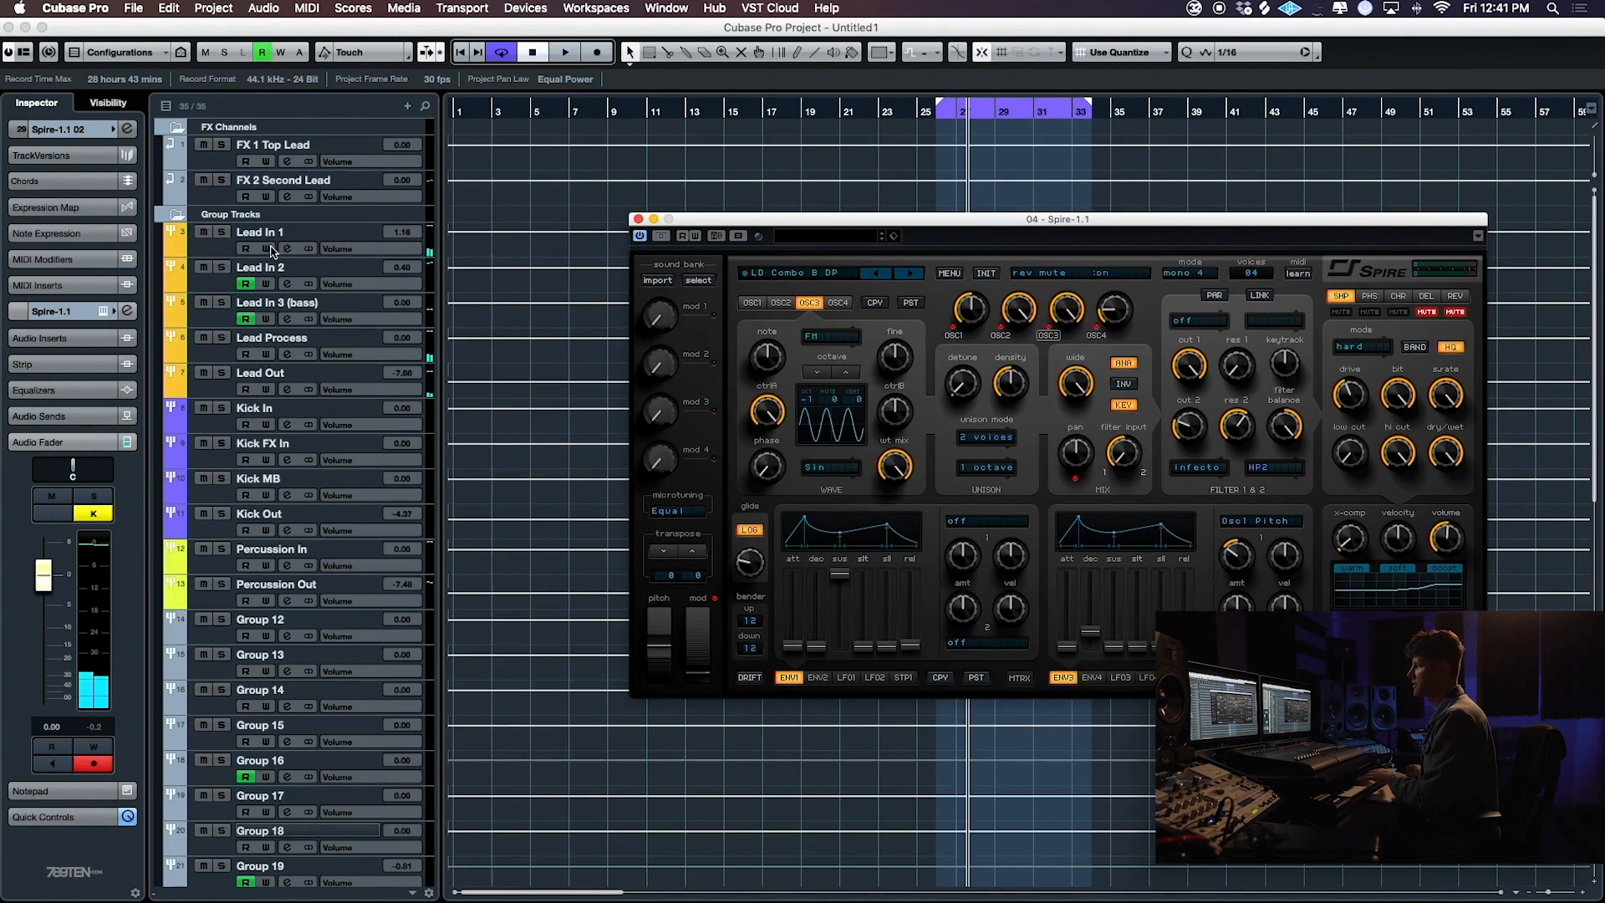
{"action": "scroll", "coordinate": [450, 420], "scroll_direction": "down", "scroll_amount": 10}
{"action": "left_click", "coordinate": [257, 679]}
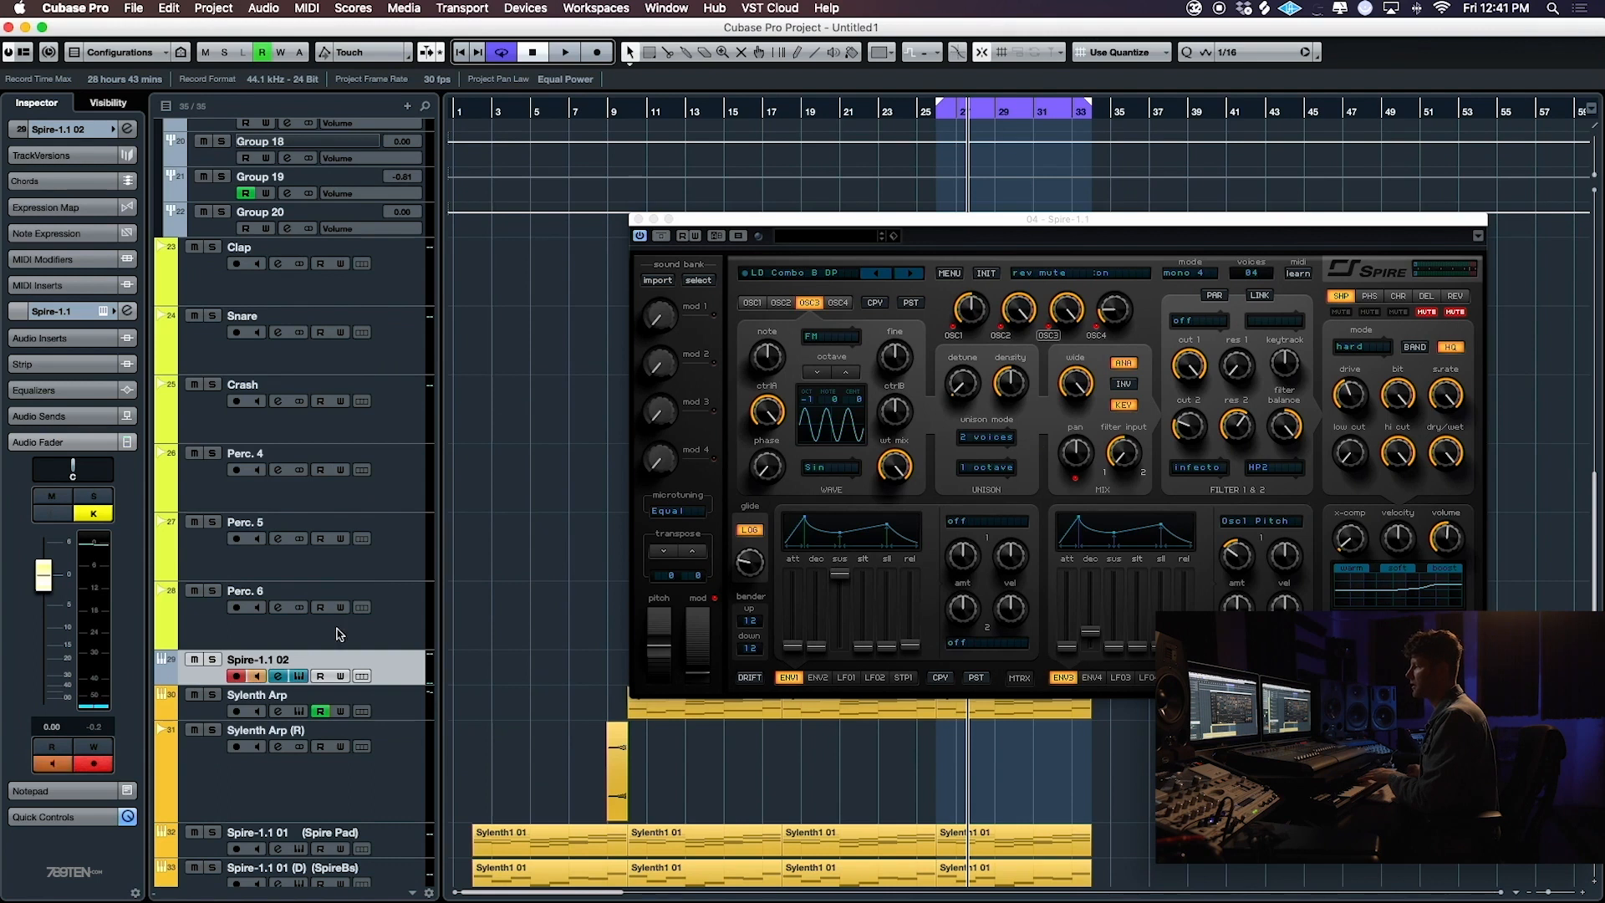
- Add an active send from the Lead In 1 group to FX 1 Top Lead at -12.9 dB
{"action": "scroll", "coordinate": [339, 634], "scroll_direction": "up", "scroll_amount": 10}
{"action": "left_click", "coordinate": [171, 240]}
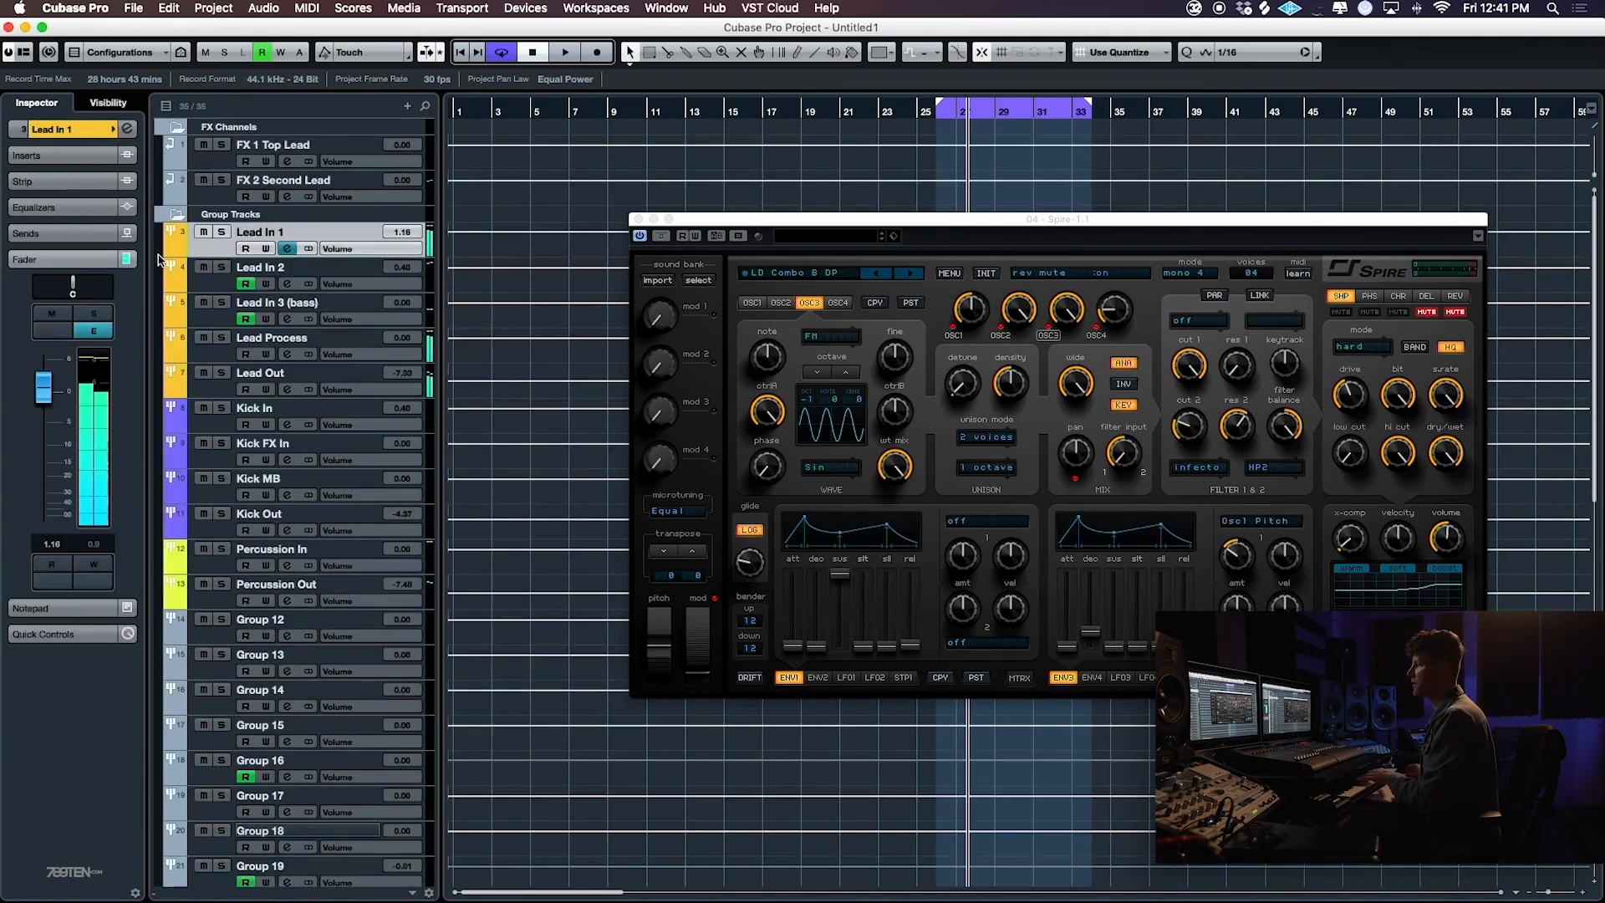
{"action": "left_click", "coordinate": [54, 240]}
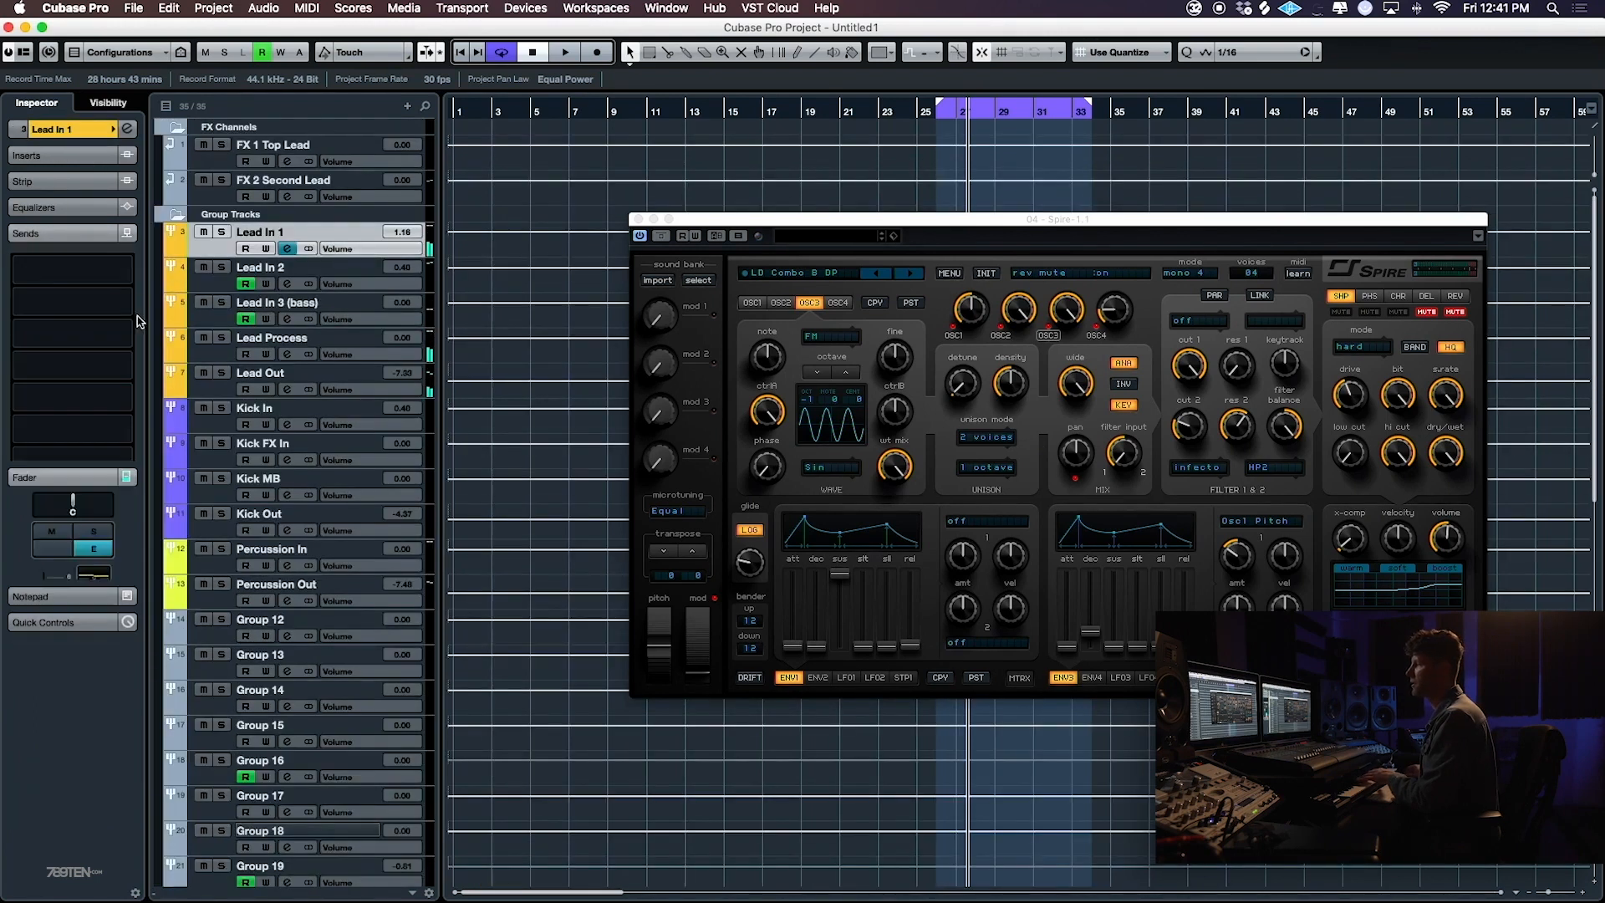
{"action": "left_click", "coordinate": [92, 277]}
{"action": "left_click", "coordinate": [92, 334]}
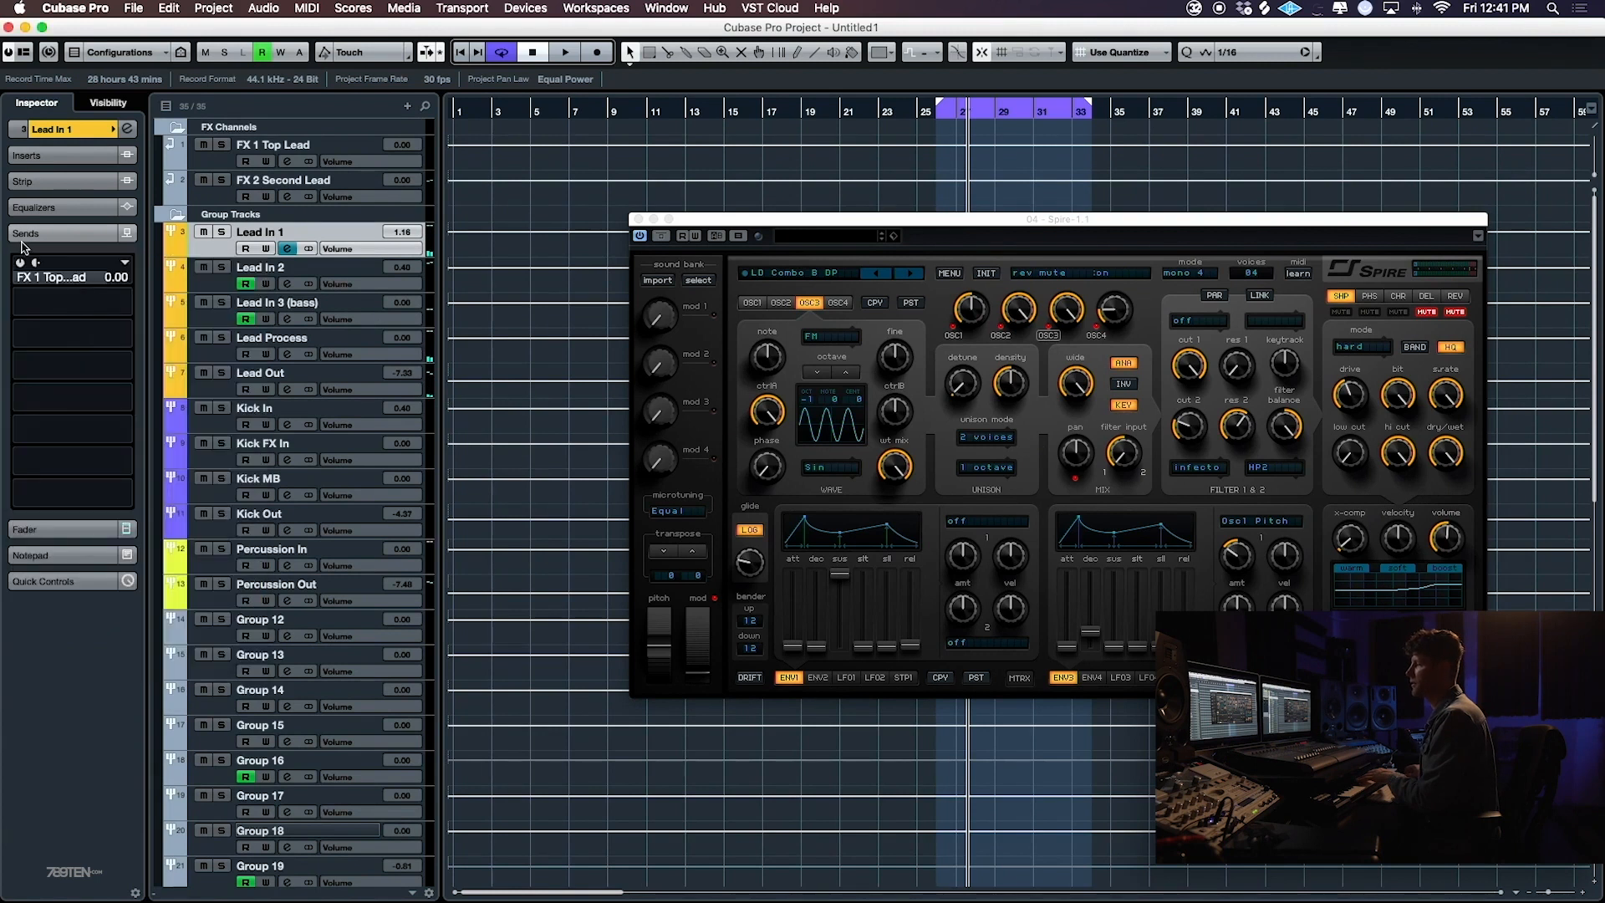
{"action": "left_click_drag", "start_coordinate": [94, 285], "coordinate": [15, 331]}
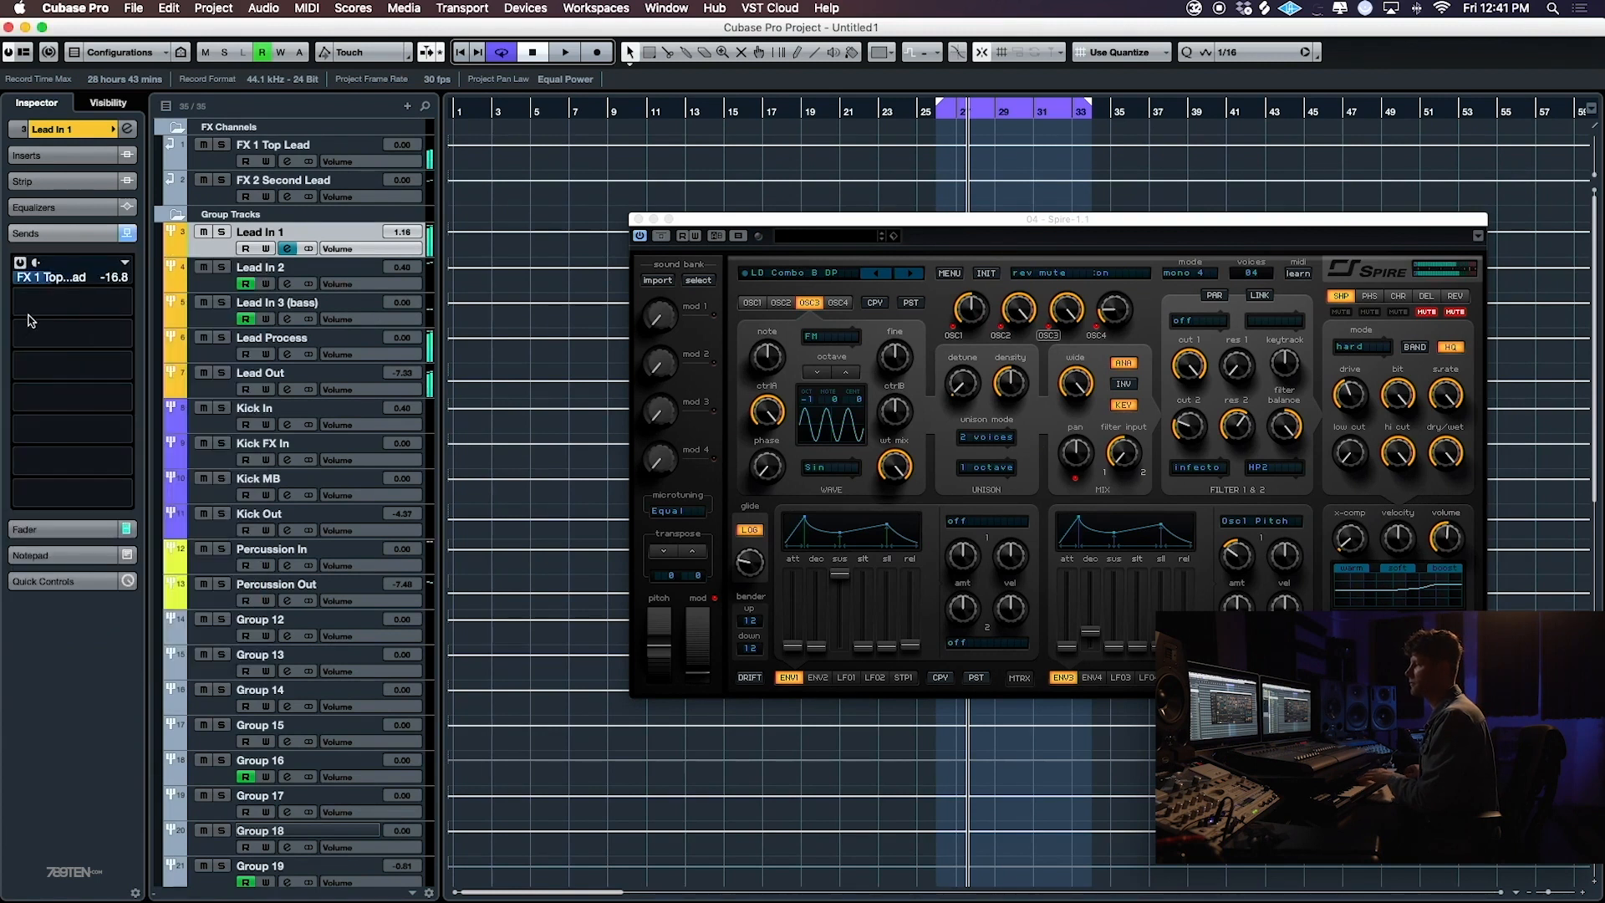
- Add a second active send on Lead In 1 to the side-chain of FabFilter Pro-C 2 on FX 1 Top Lead
{"action": "left_click", "coordinate": [119, 305]}
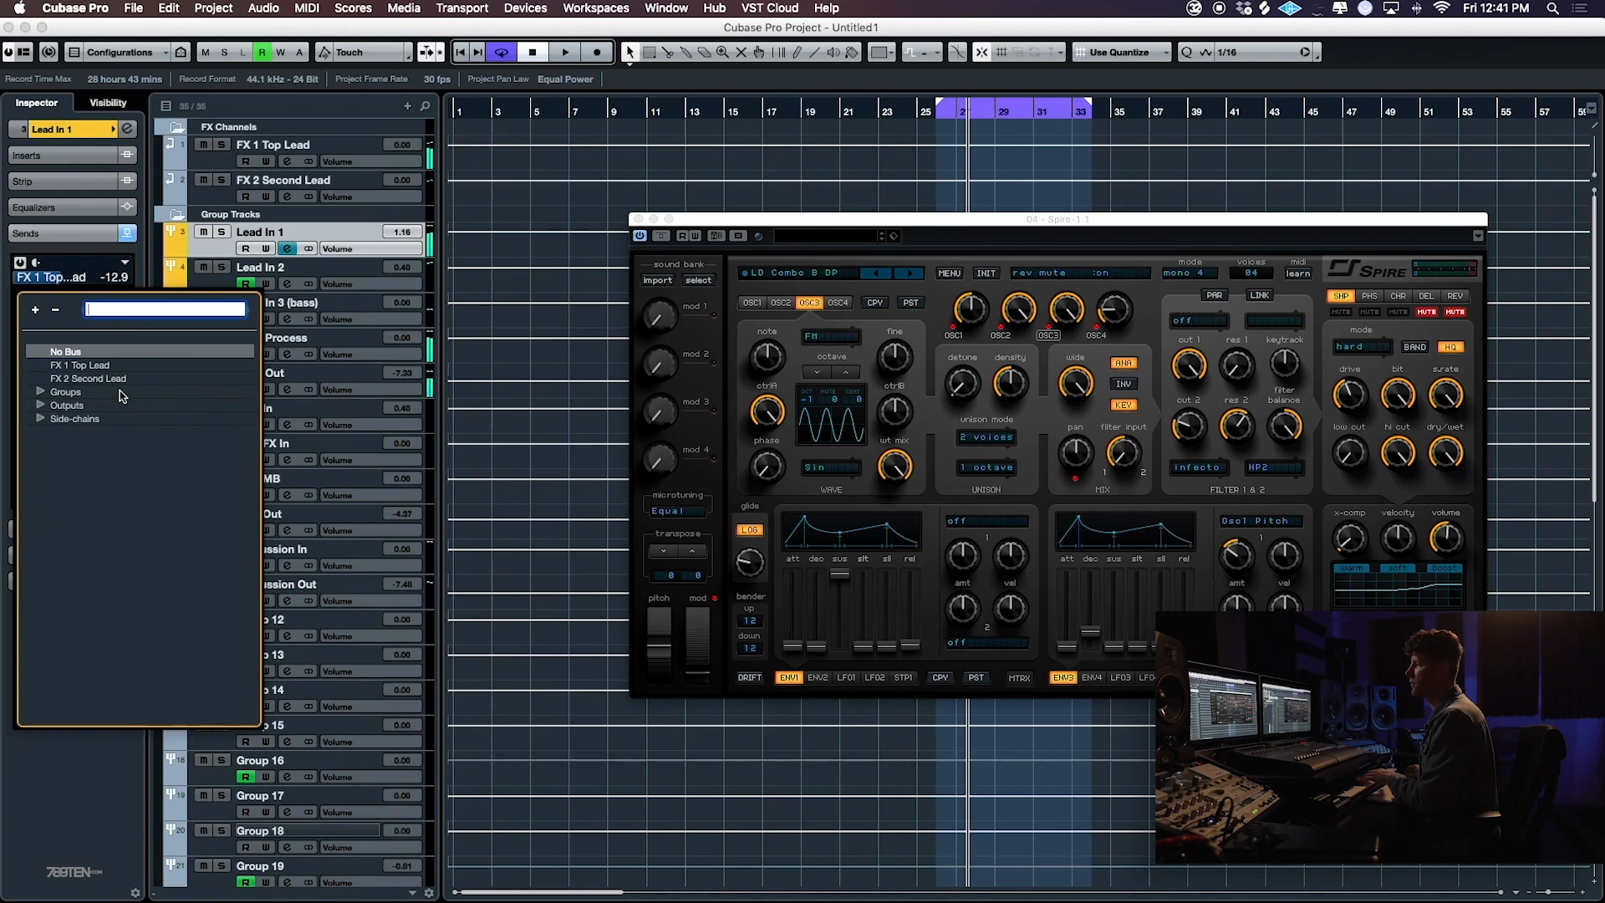
{"action": "left_click", "coordinate": [41, 419]}
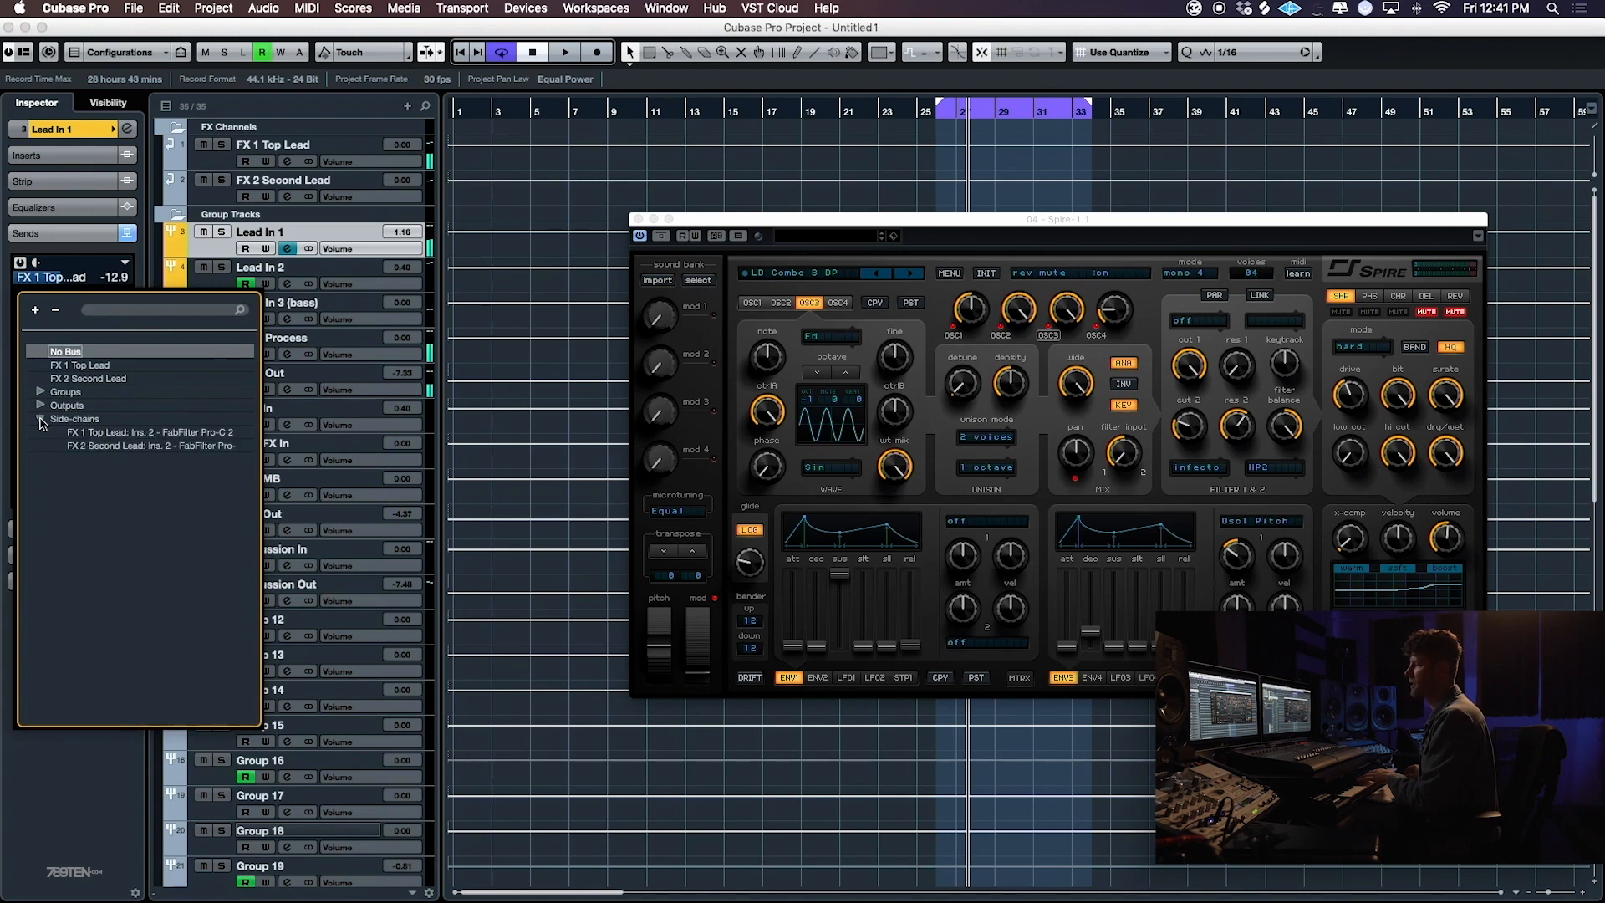
{"action": "left_click", "coordinate": [115, 433]}
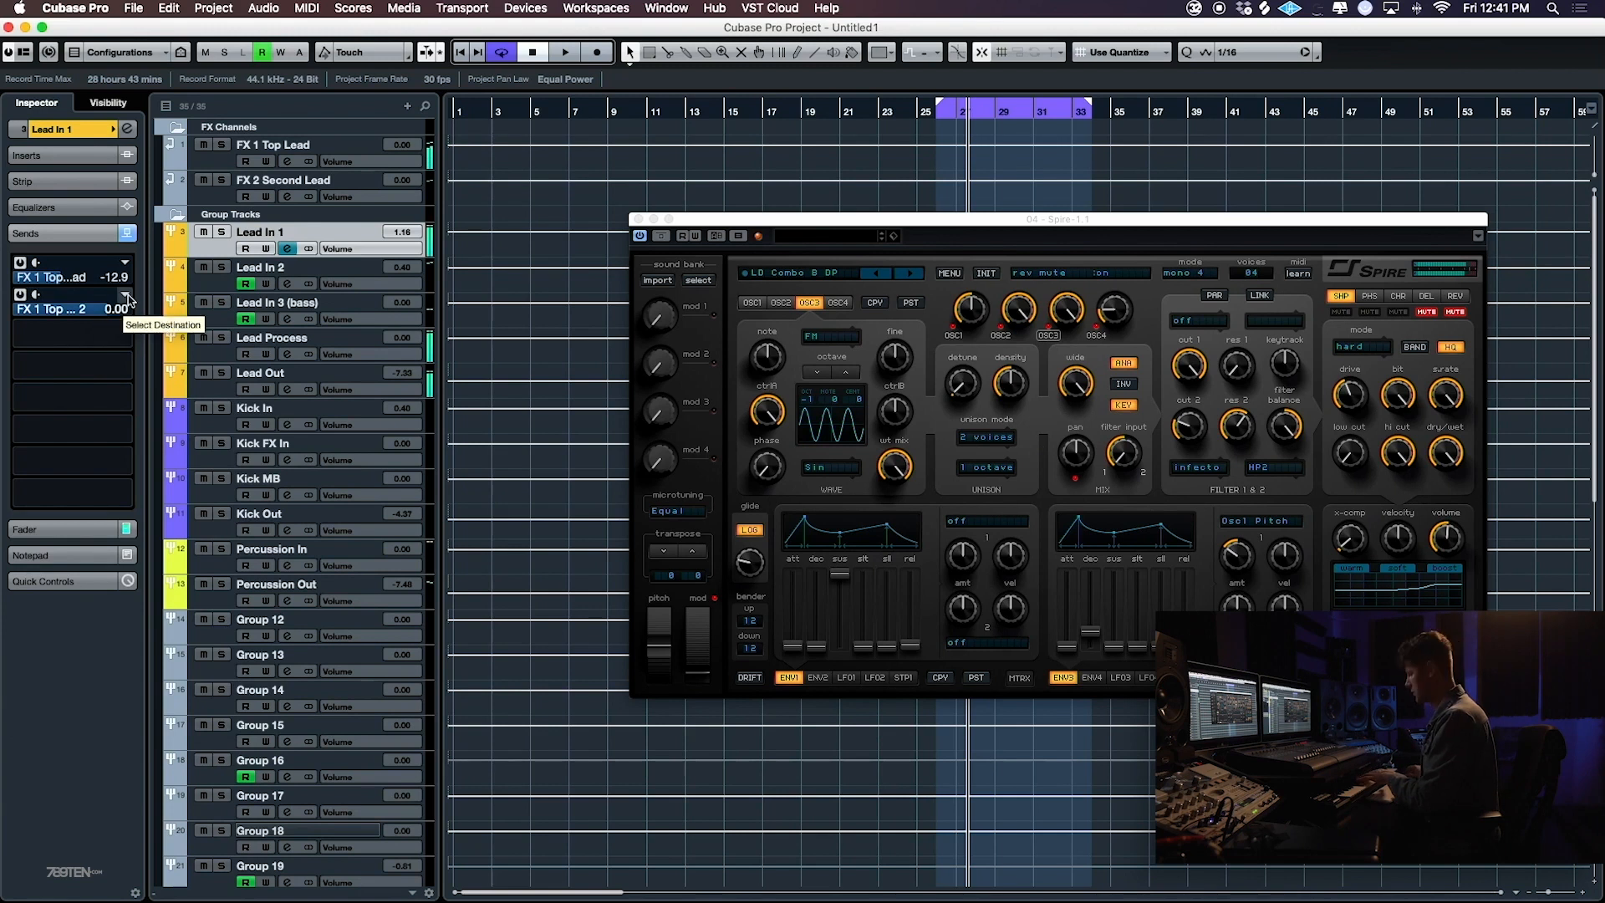
- Open FabFilter Pro-C 2 on FX 1 Top Lead and set Lead In 1's side-chain send level to -7.58 dB
{"action": "left_click", "coordinate": [279, 145]}
{"action": "left_click", "coordinate": [92, 153]}
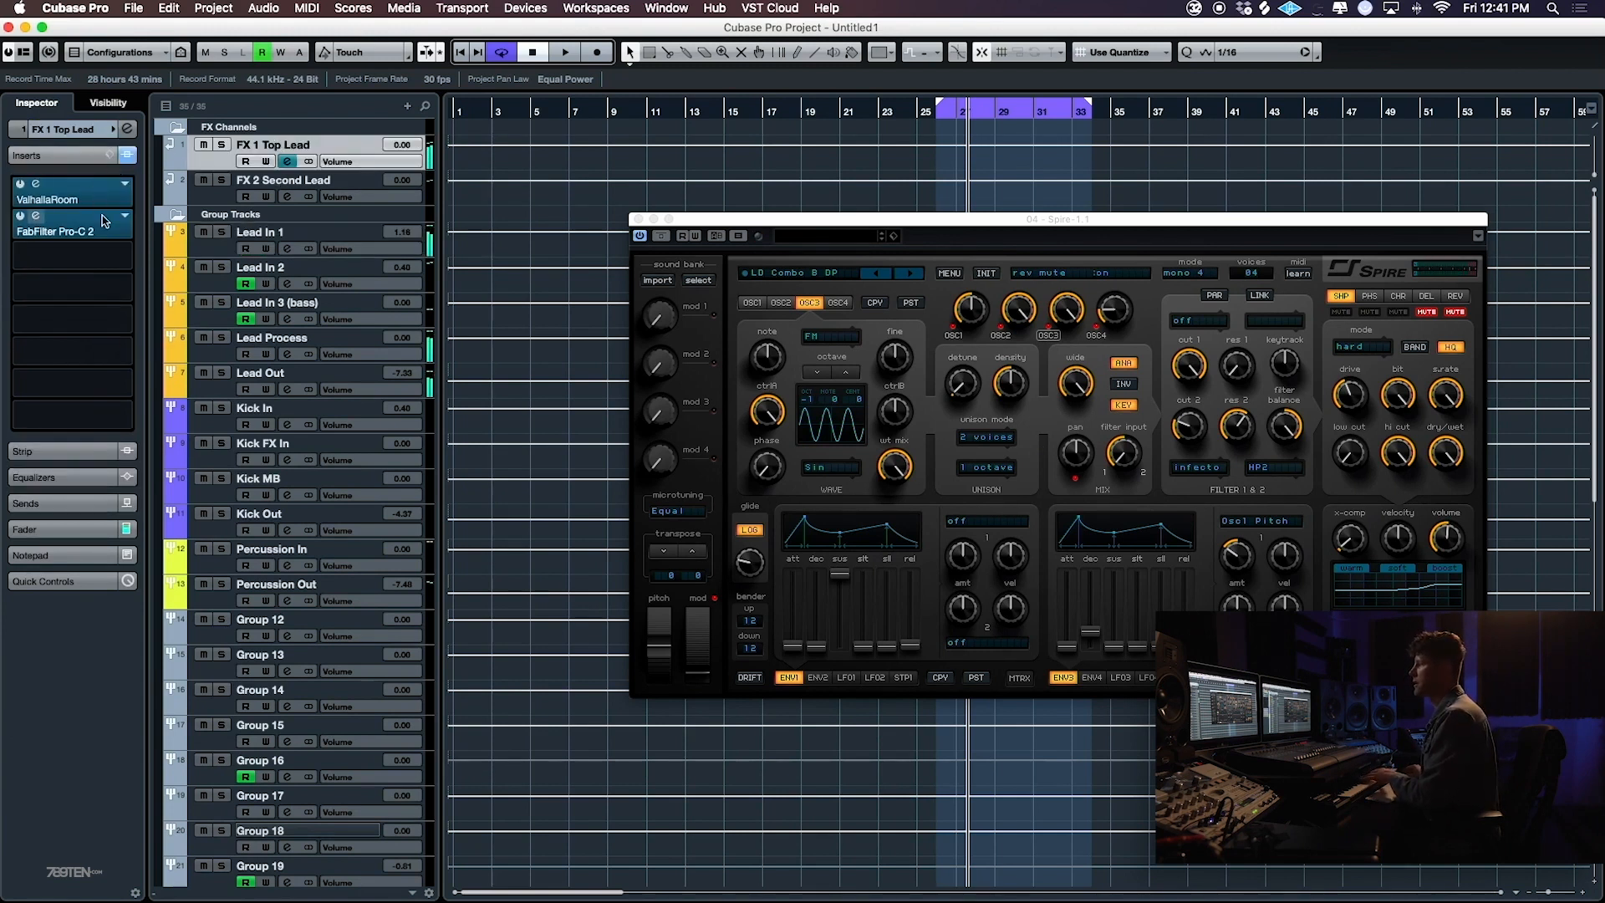
{"action": "left_click", "coordinate": [92, 225]}
{"action": "left_click_drag", "start_coordinate": [531, 205], "coordinate": [797, 188]}
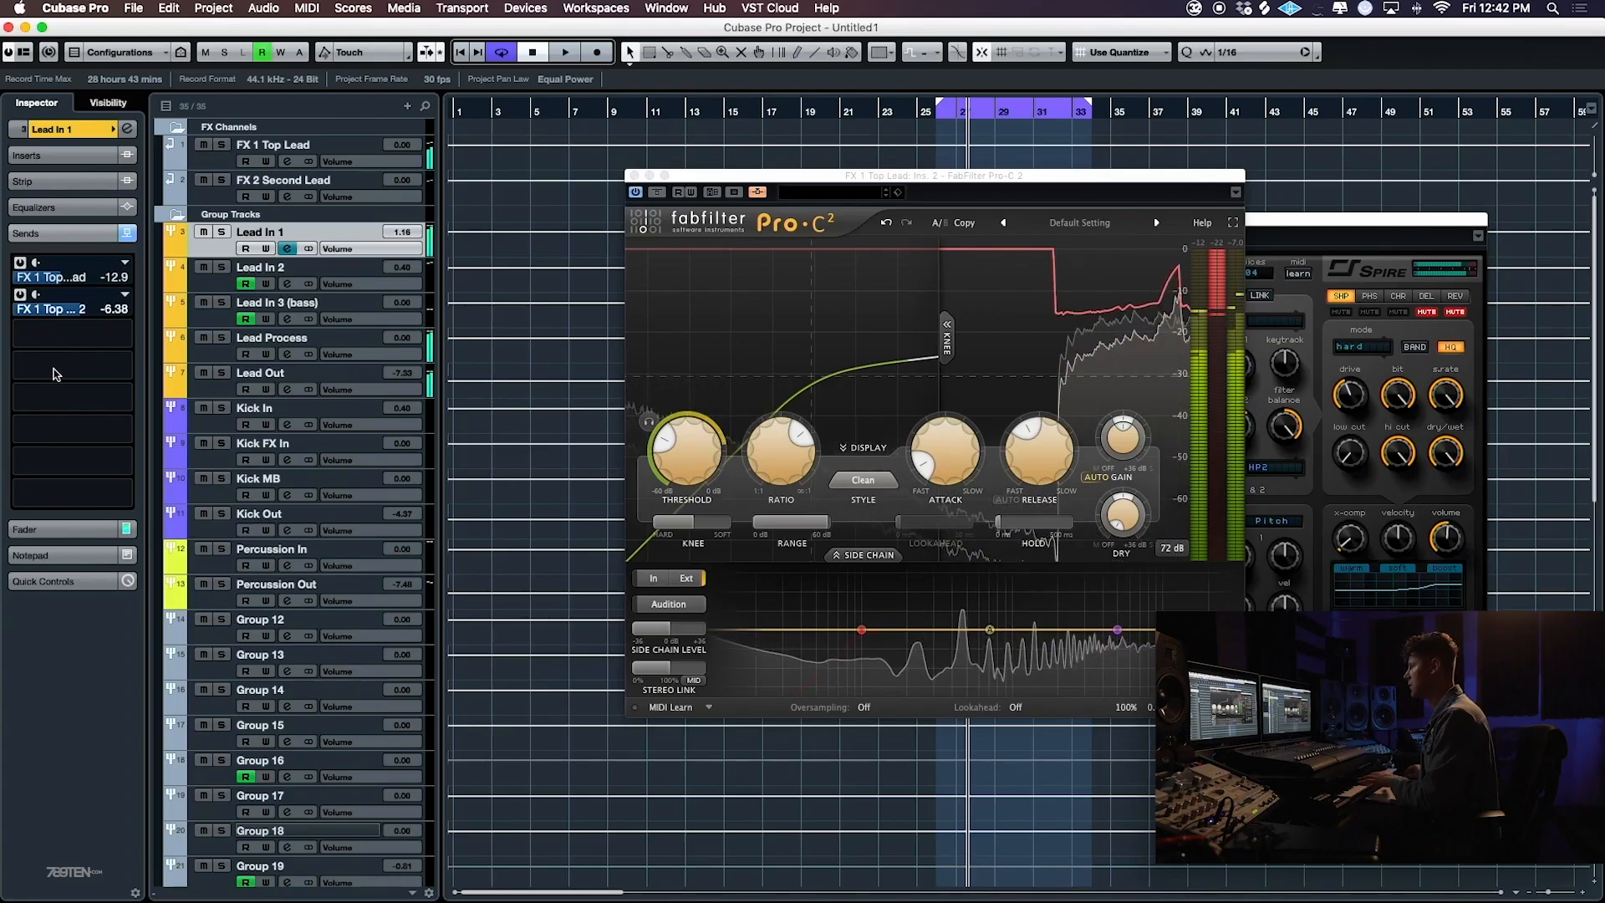
{"action": "left_click_drag", "start_coordinate": [33, 380], "coordinate": [34, 378]}
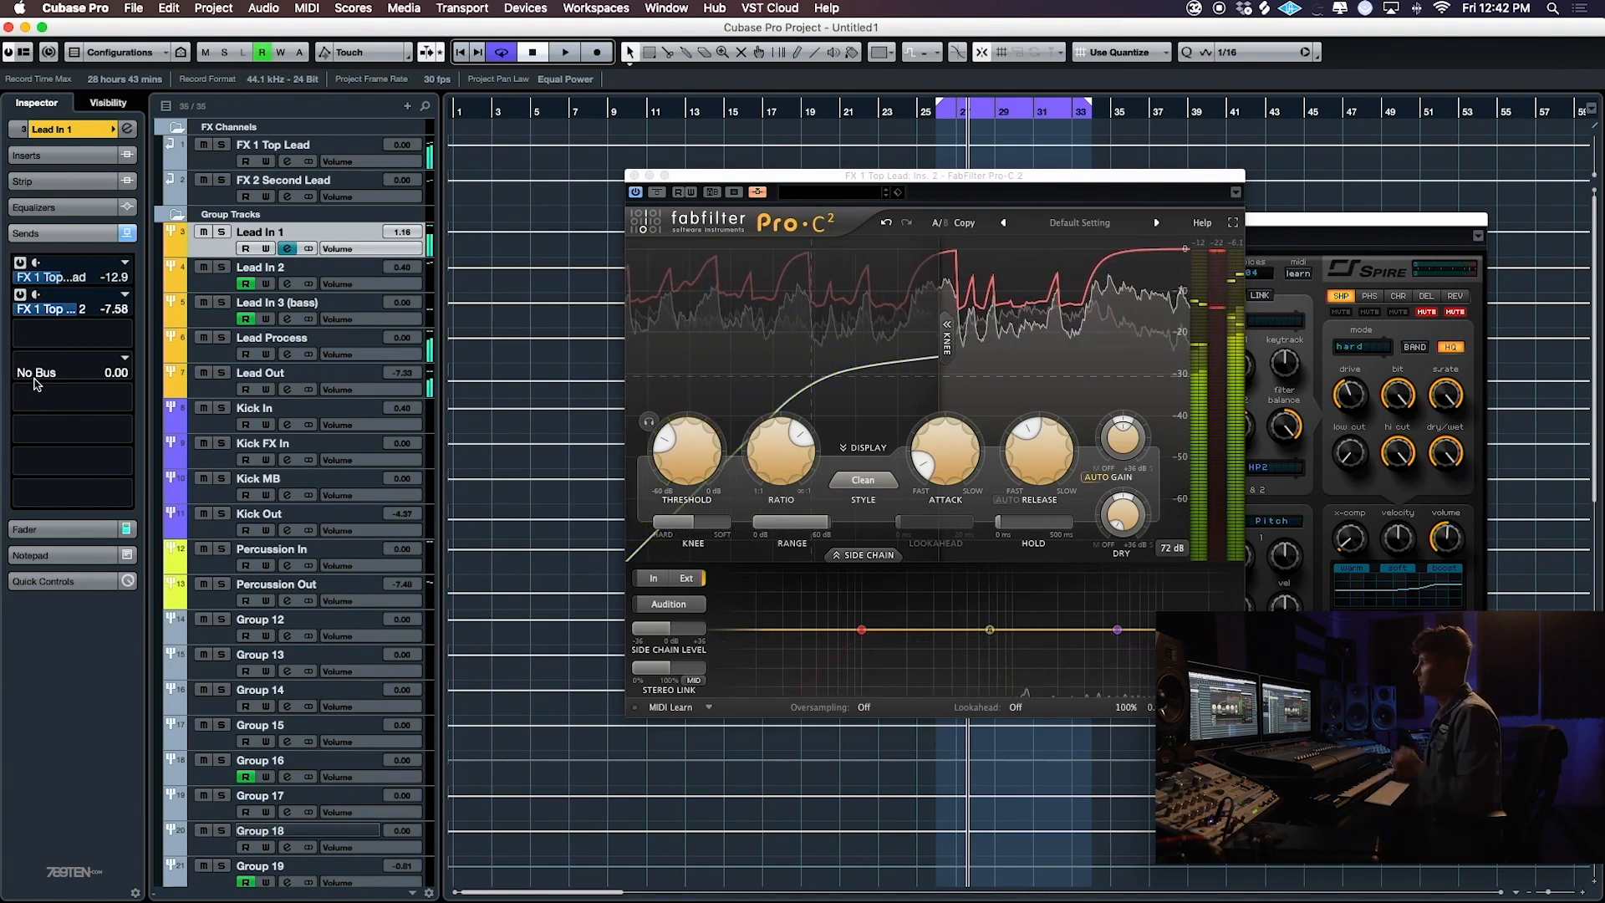
- Insert PingPongDelay in the first insert slot of Lead In 1
{"action": "left_click", "coordinate": [63, 156]}
{"action": "left_click", "coordinate": [115, 226]}
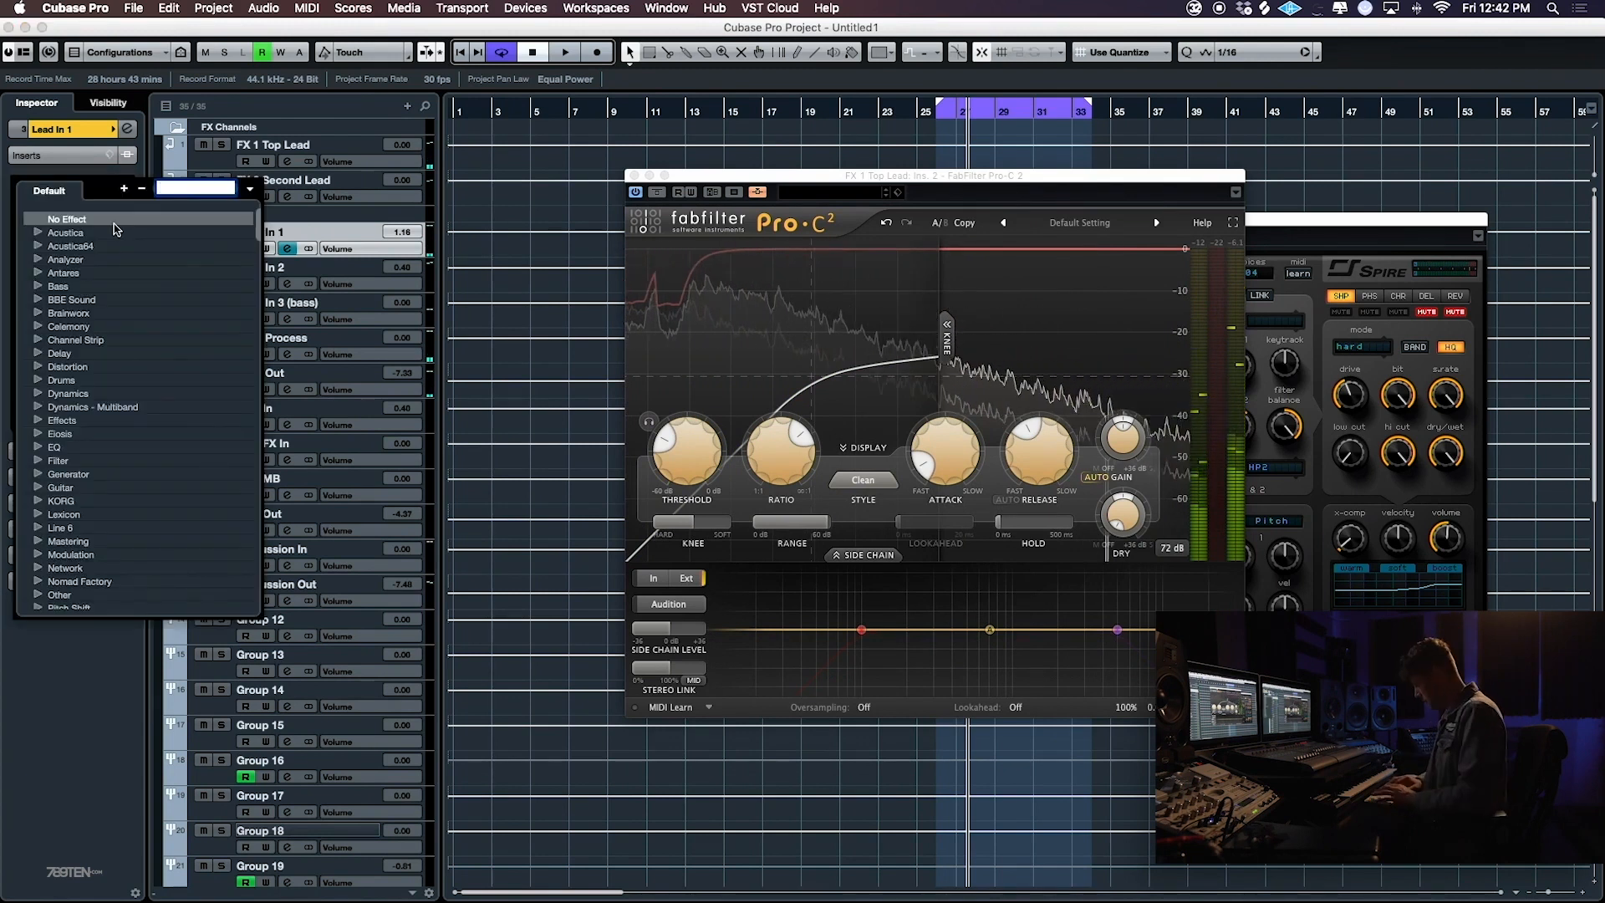
{"action": "type", "text": "i"}
{"action": "key", "text": "BackSpace"}
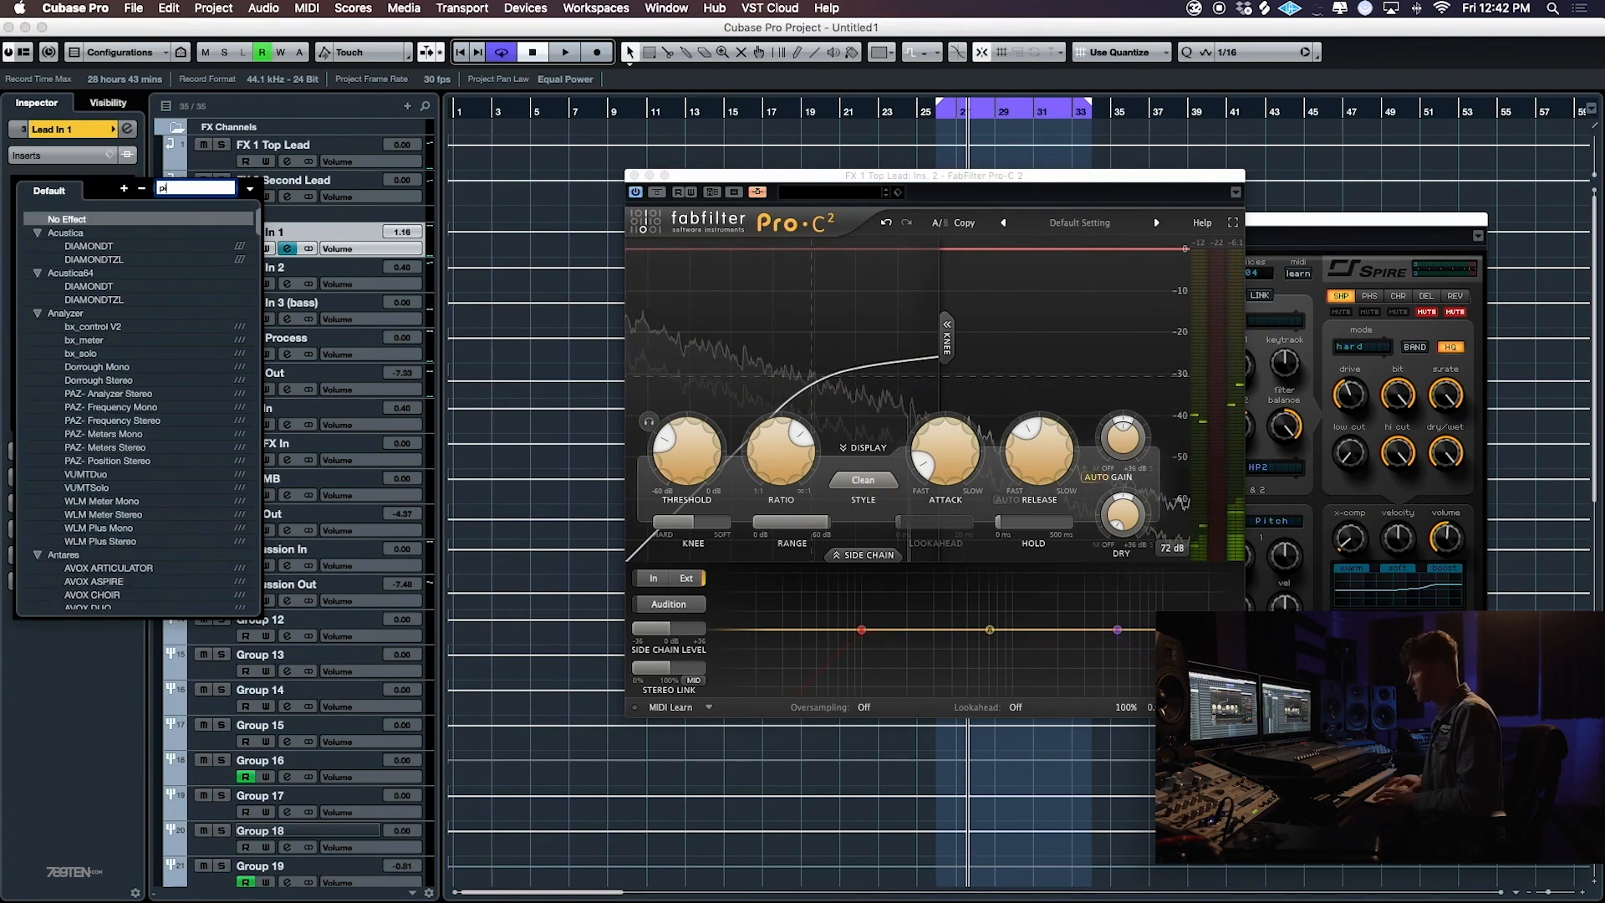
{"action": "type", "text": "ping"}
{"action": "left_click", "coordinate": [97, 233]}
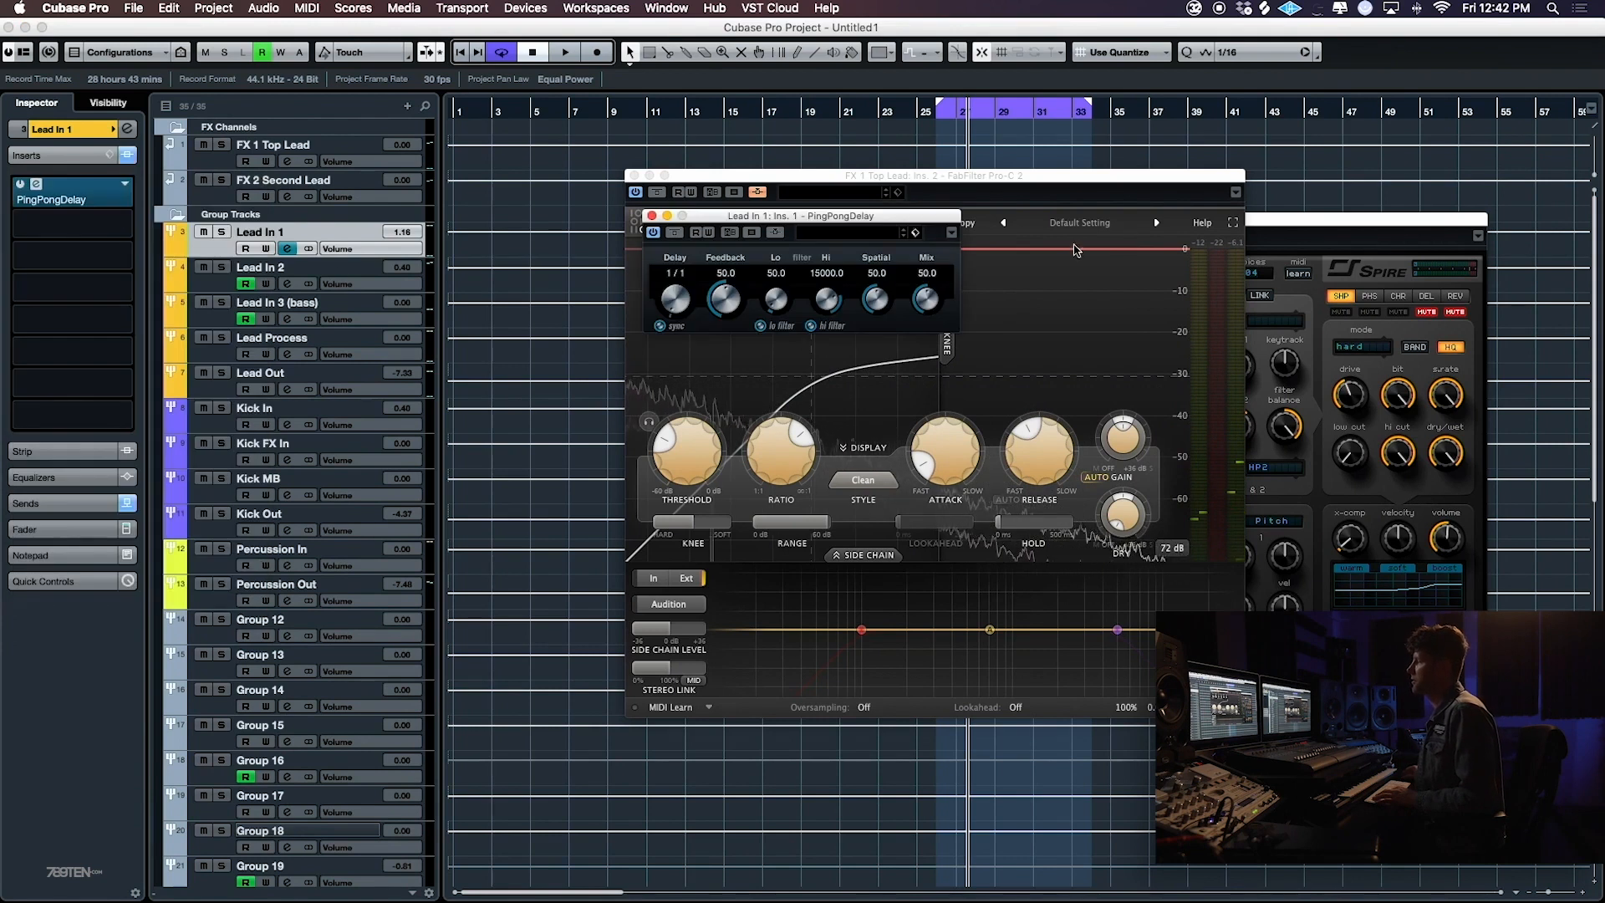
- Set PingPongDelay's delay to 1/8 D, high filter to 16786, spatial to 100 and mix to 16
{"action": "left_click_drag", "start_coordinate": [925, 349], "coordinate": [925, 347]}
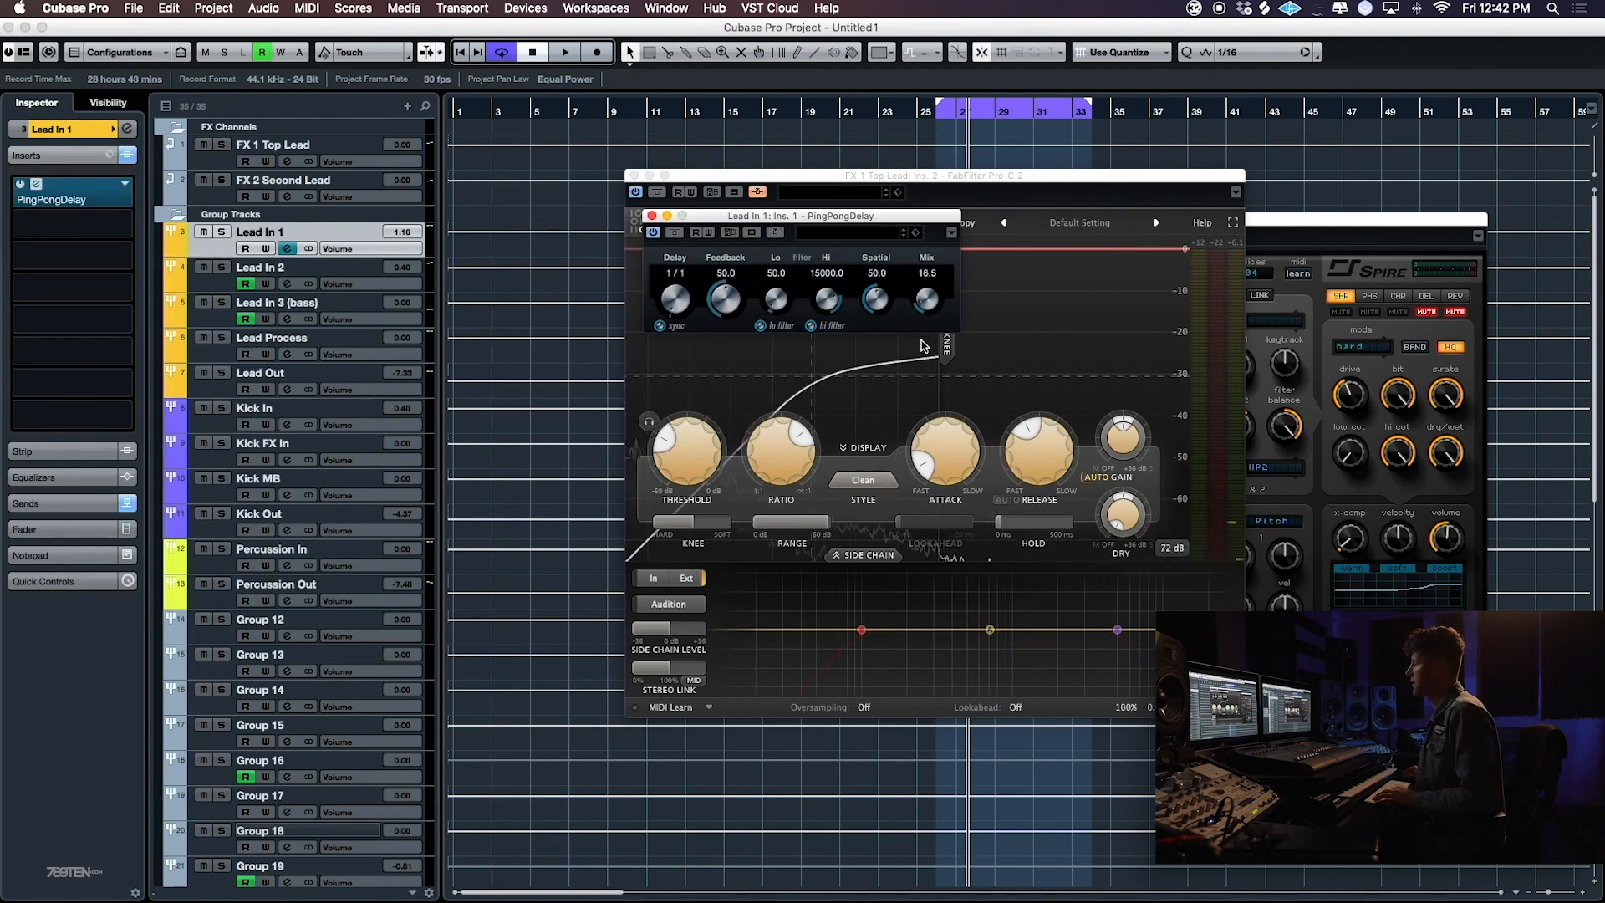
{"action": "left_click_drag", "start_coordinate": [674, 285], "coordinate": [677, 155]}
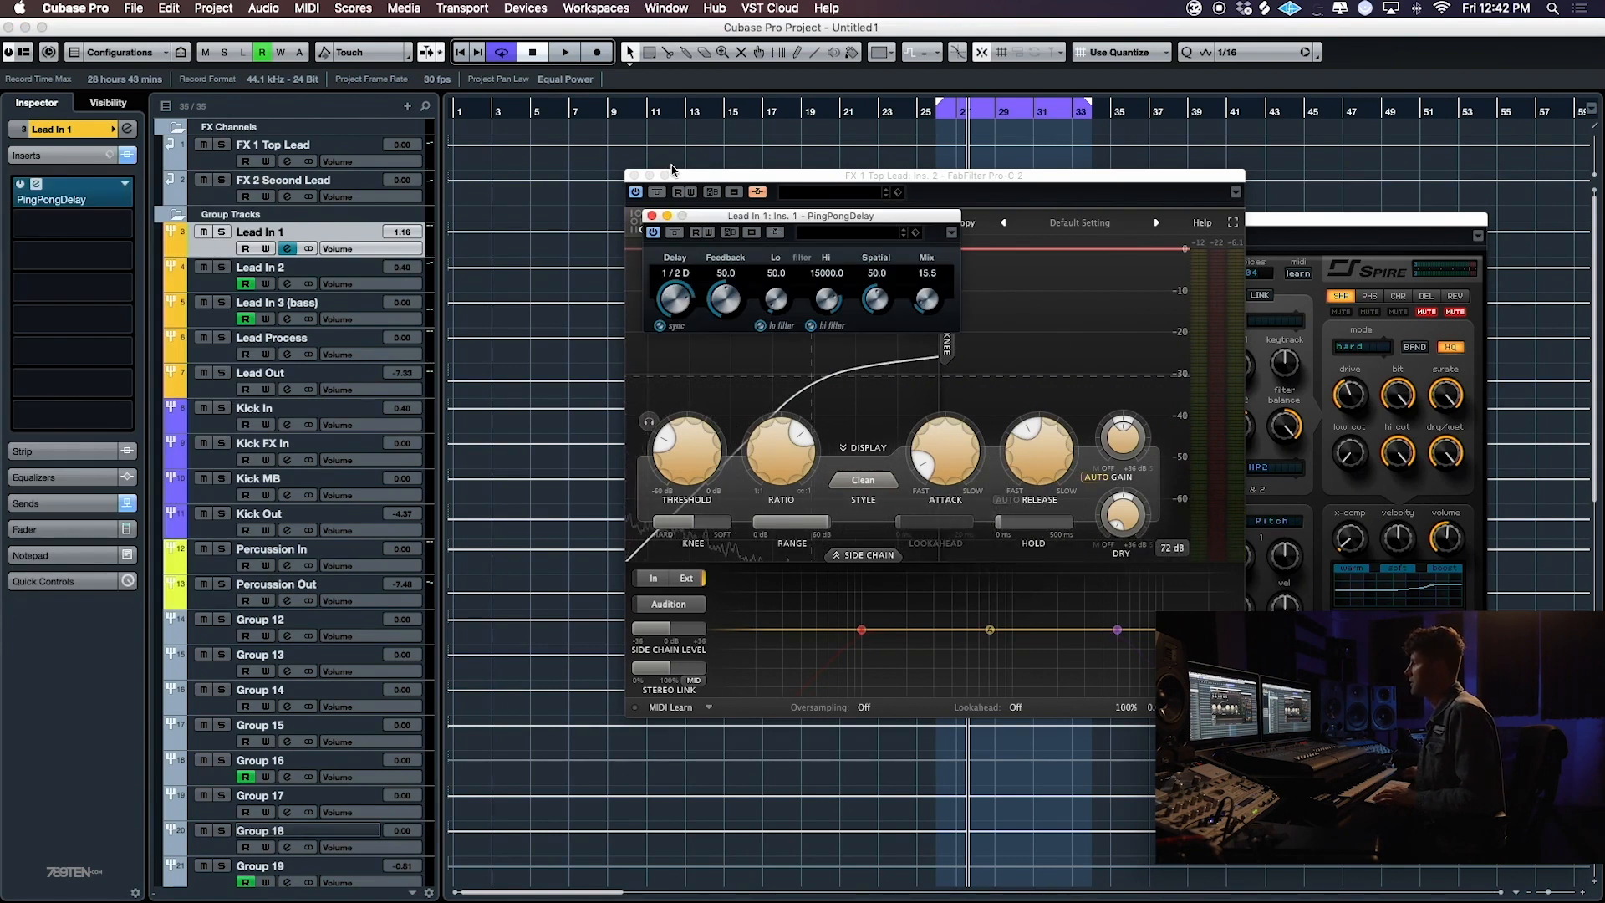
{"action": "left_click_drag", "start_coordinate": [809, 287], "coordinate": [853, 295]}
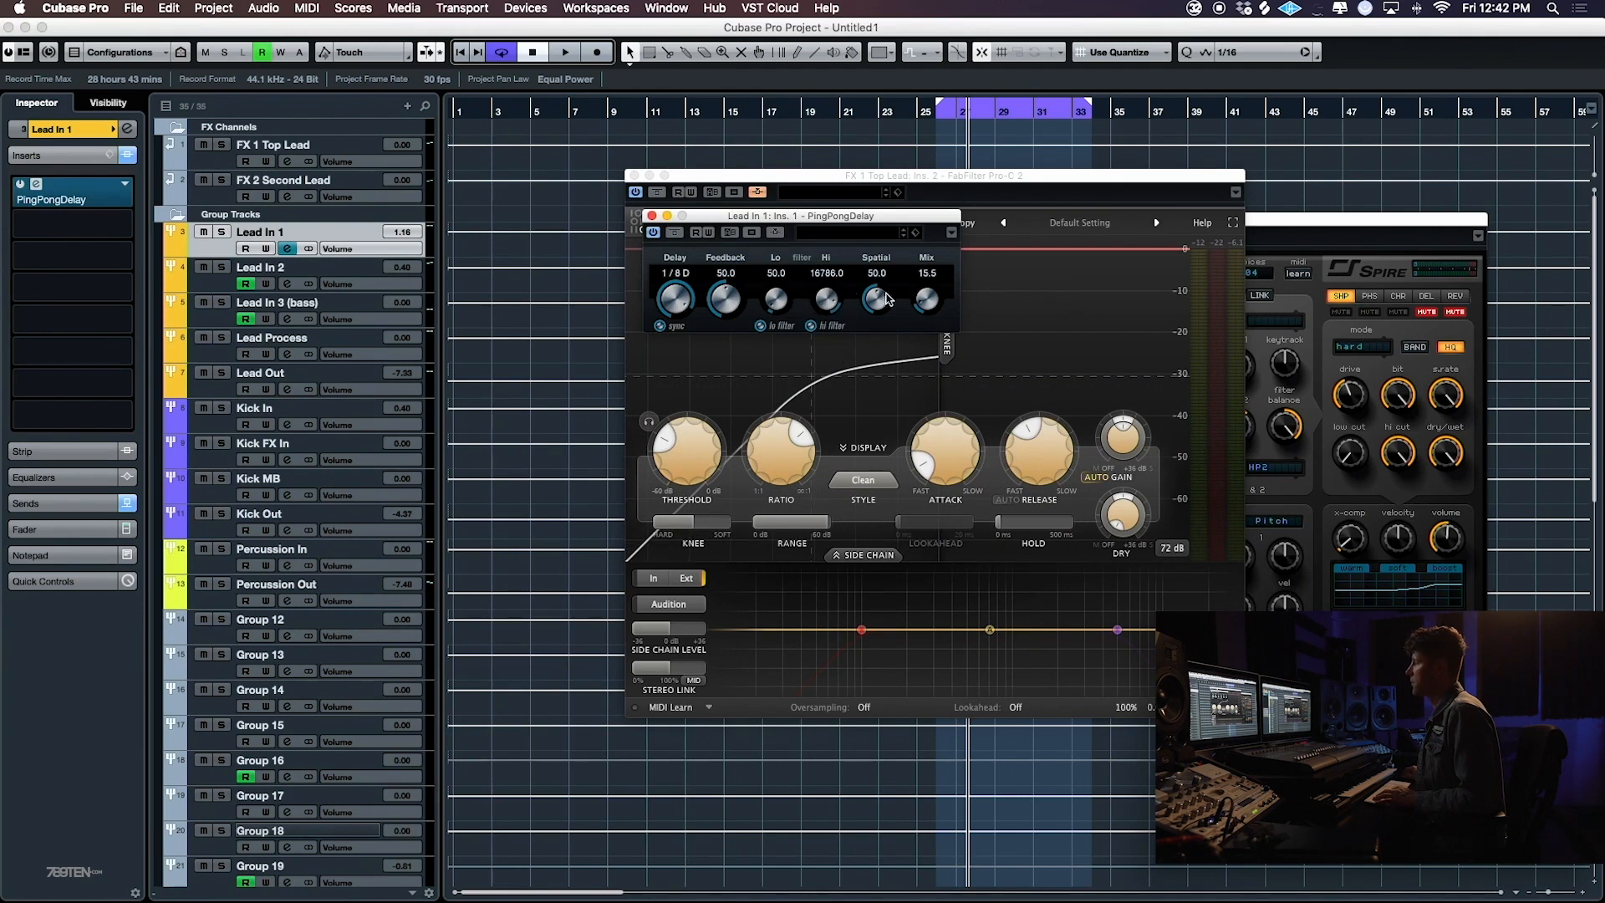
{"action": "left_click_drag", "start_coordinate": [916, 307], "coordinate": [922, 309]}
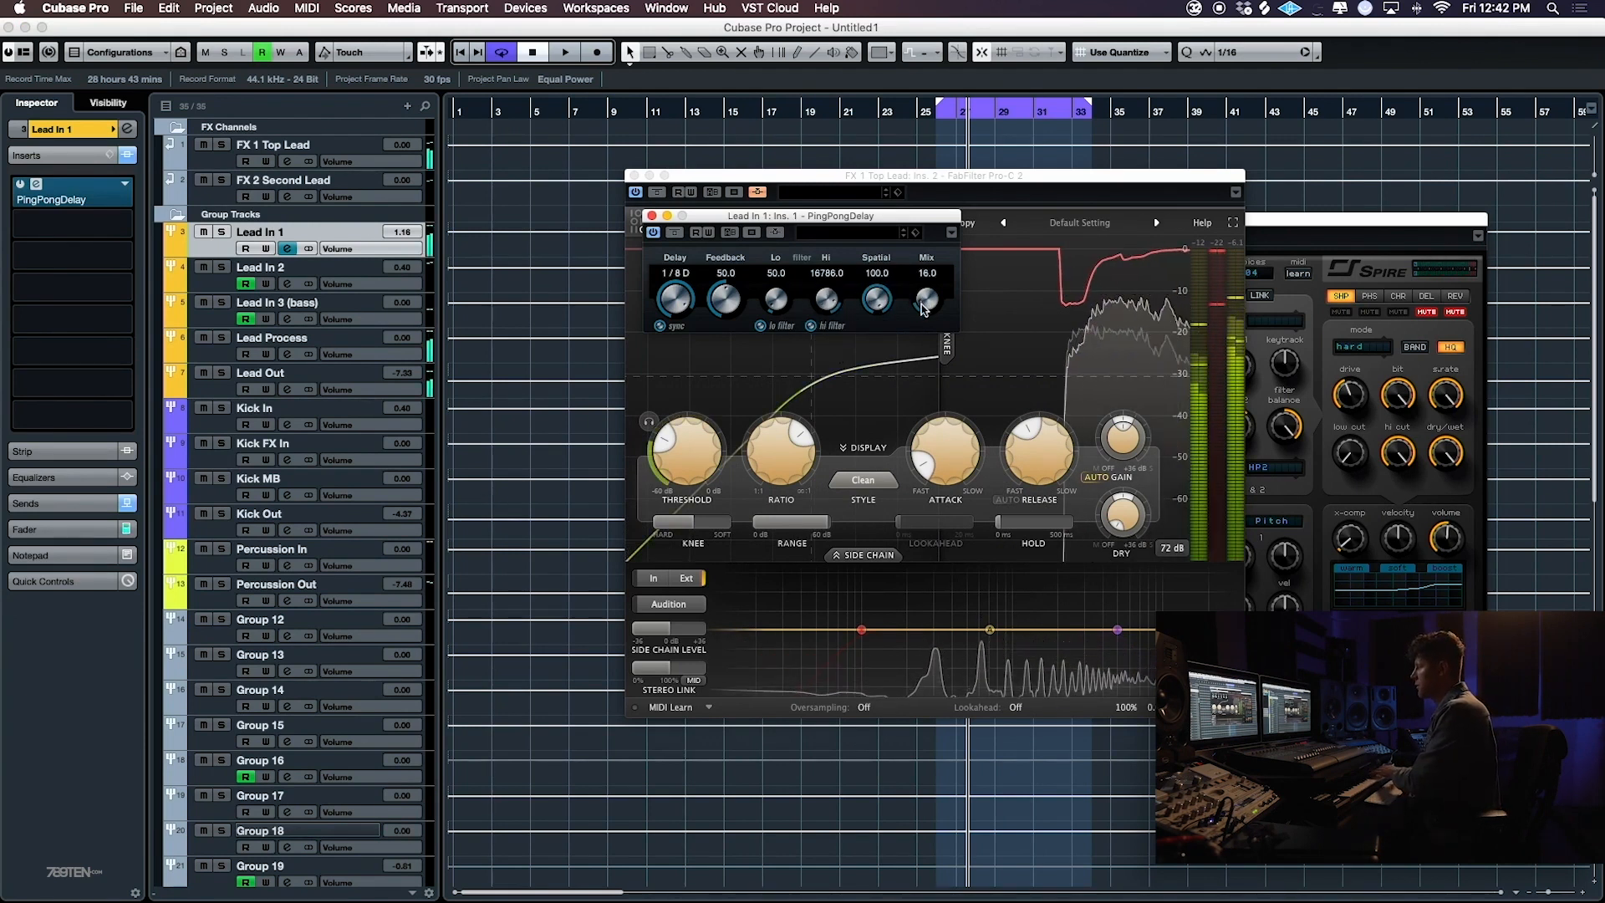